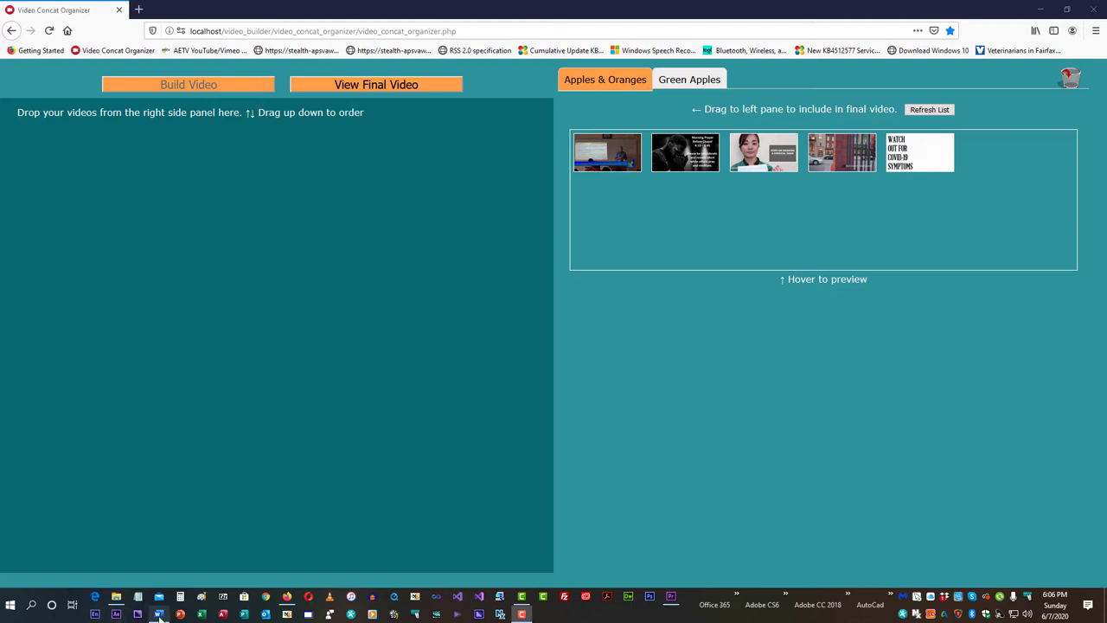
Step: Bring the Word document 'Supported Video Formats FFMPEG' to the front from the taskbar
{"action": "mouse_move", "coordinate": [159, 617]}
{"action": "left_click", "coordinate": [143, 545]}
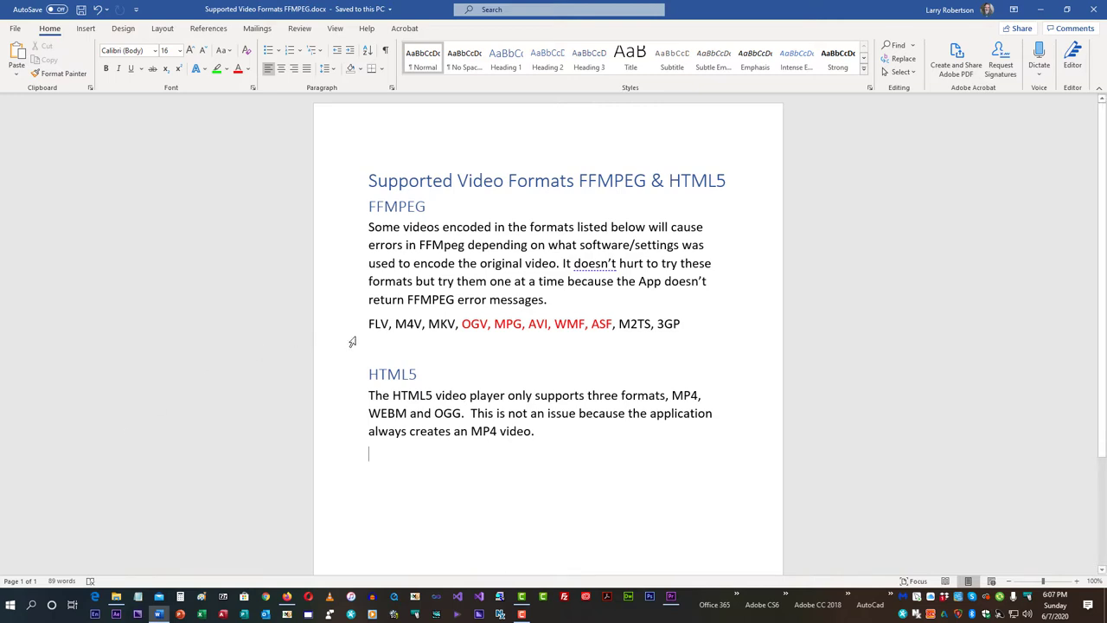
Step: Select the line of FFMPEG format names, then place the cursor in the HTML5 paragraph
{"action": "left_click_drag", "start_coordinate": [368, 323], "coordinate": [694, 336]}
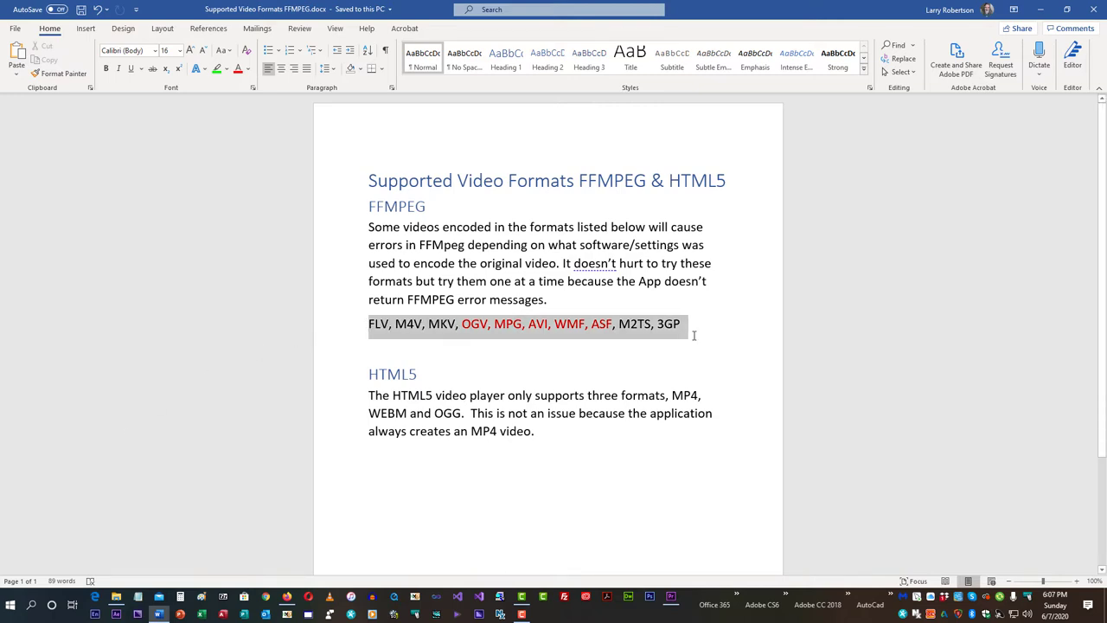
{"action": "left_click", "coordinate": [396, 282]}
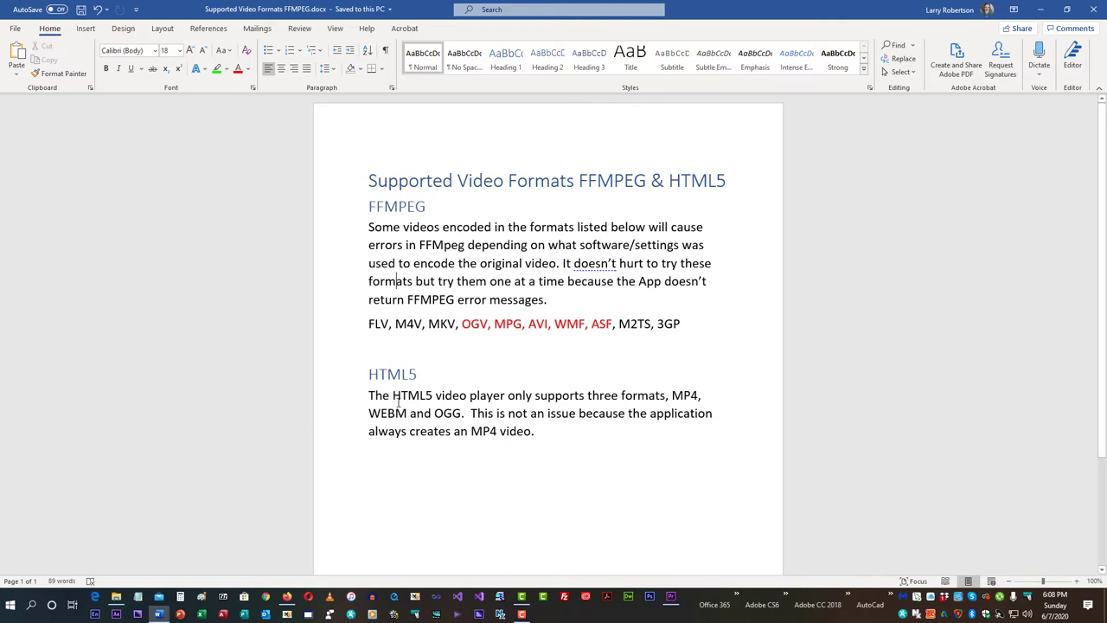
{"action": "left_click", "coordinate": [369, 395]}
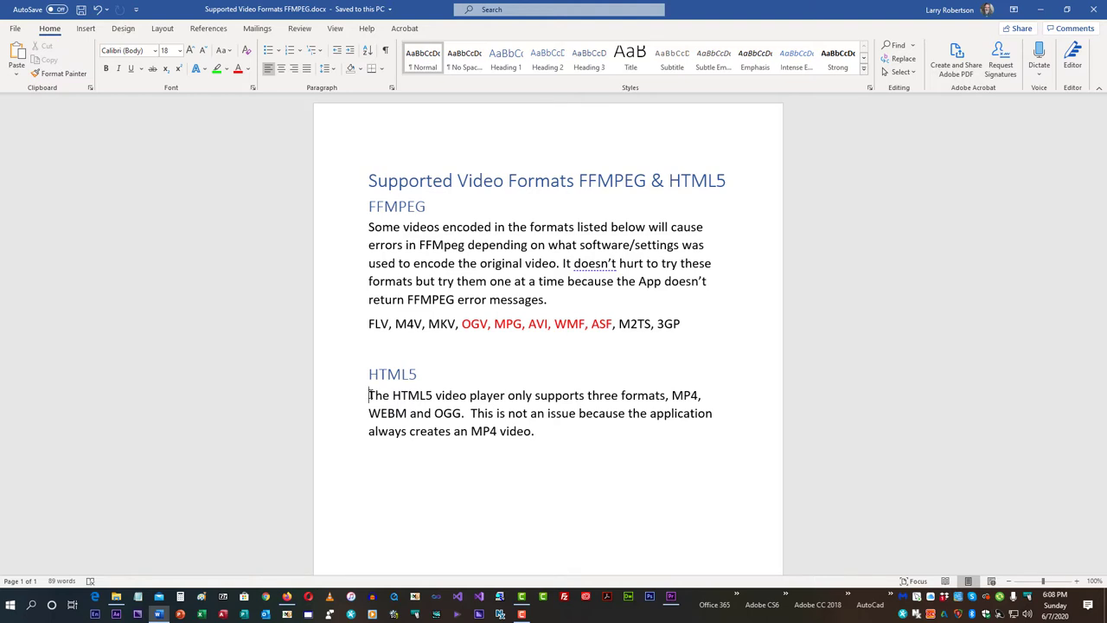
Step: Minimize Word and bring the Adobe Premiere Pro CS6 welcome screen forward
{"action": "left_click", "coordinate": [1041, 10]}
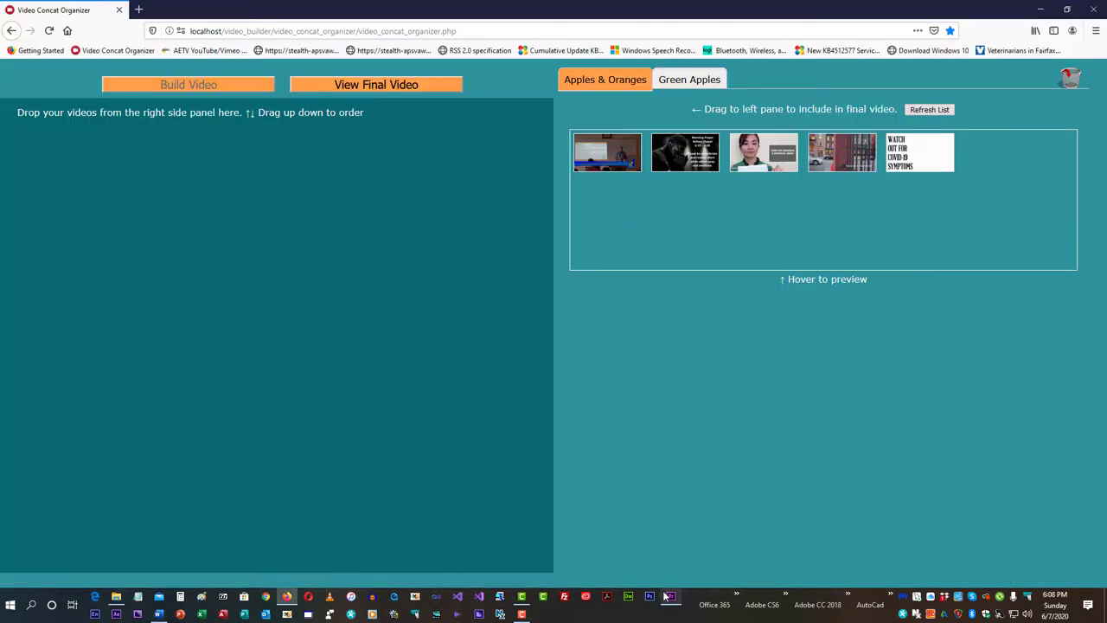
{"action": "mouse_move", "coordinate": [671, 597]}
{"action": "left_click", "coordinate": [650, 565]}
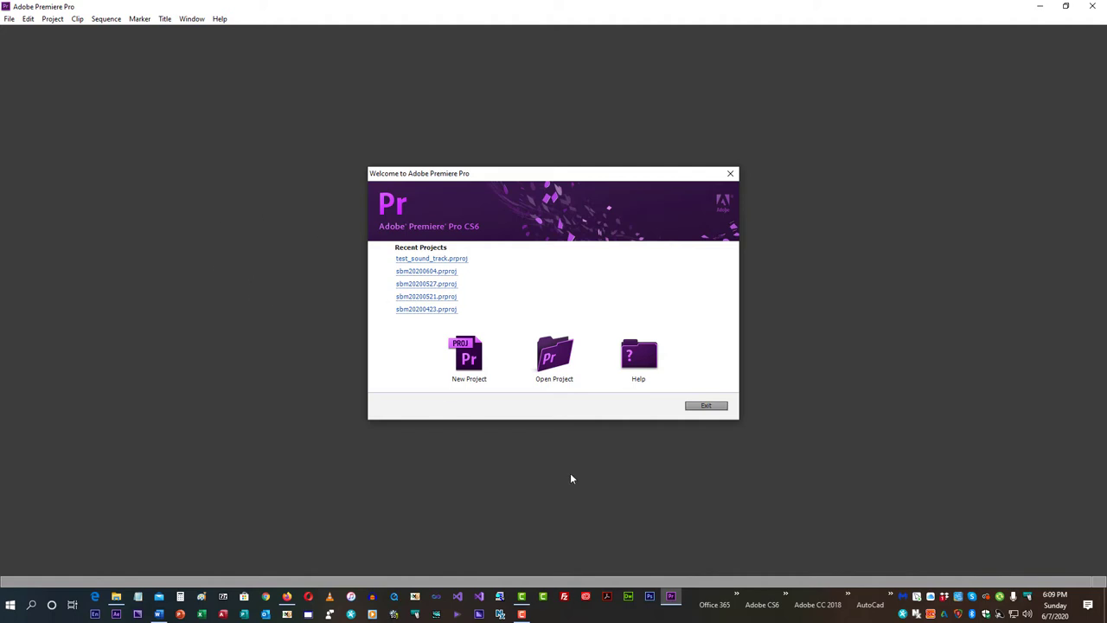
Step: Create project test2 and accept the HDV 1080p30 preset for Sequence 01
{"action": "left_click", "coordinate": [467, 357]}
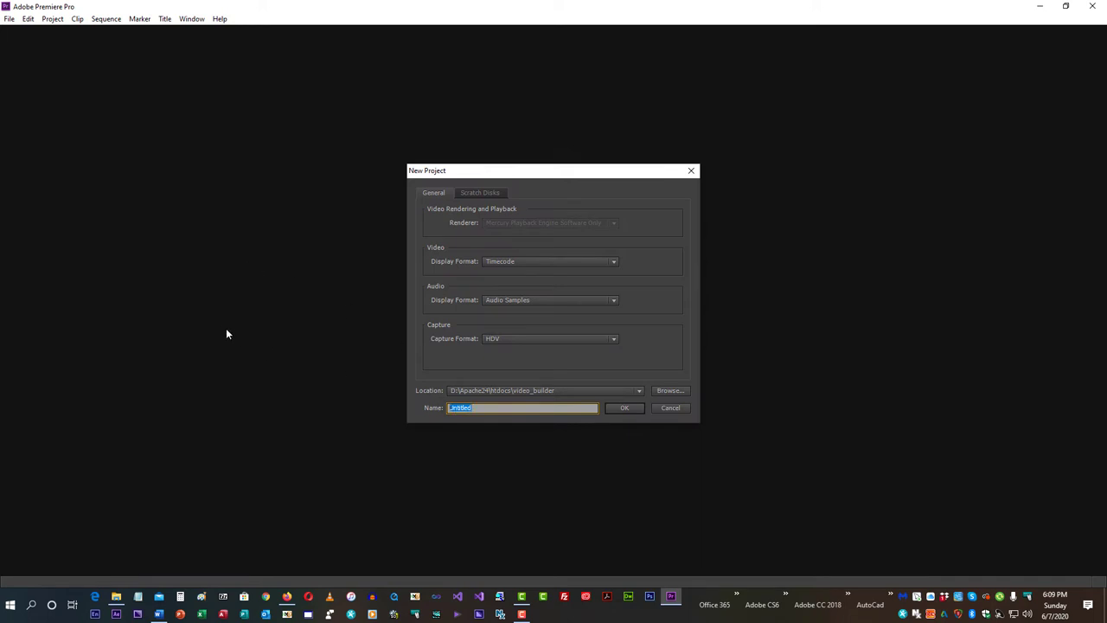
{"action": "type", "text": "test2"}
{"action": "left_click", "coordinate": [614, 409]}
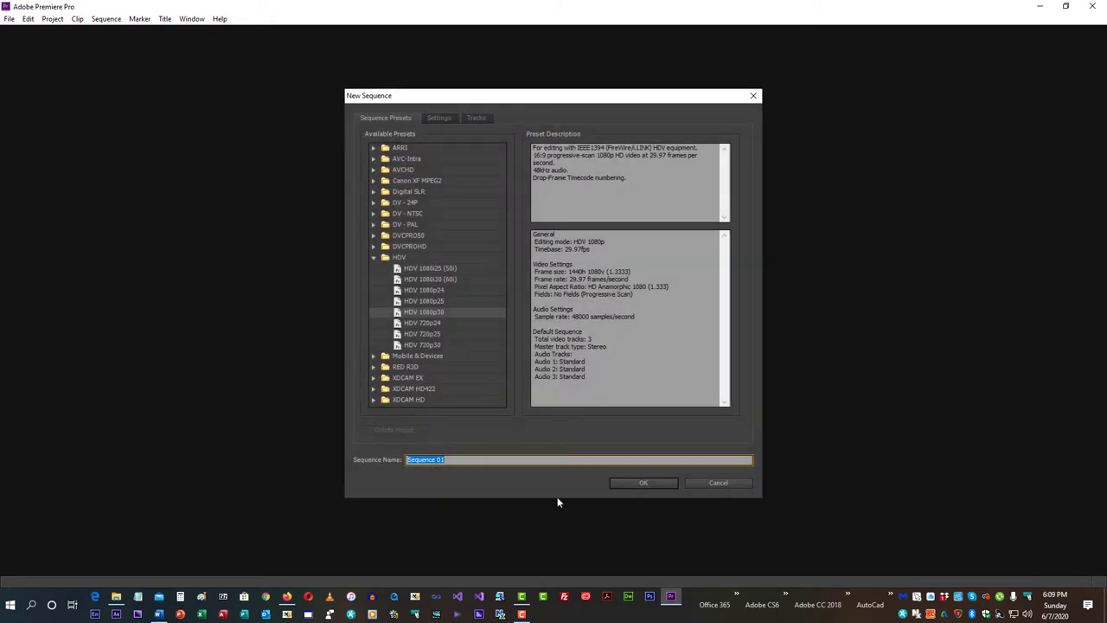
{"action": "left_click", "coordinate": [638, 481]}
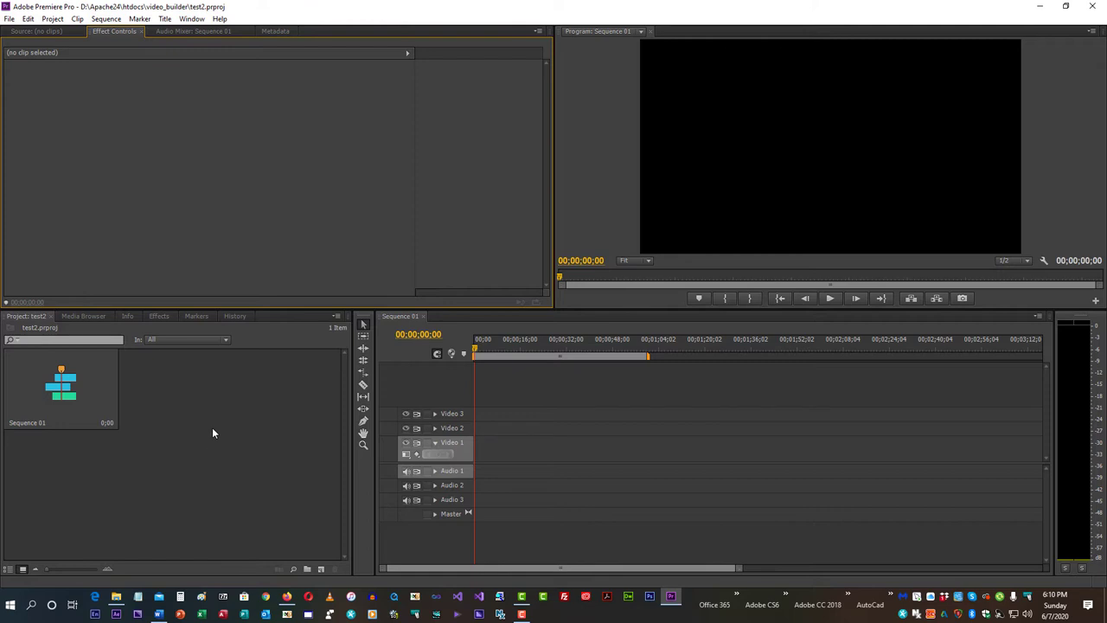
{"action": "left_click", "coordinate": [8, 19]}
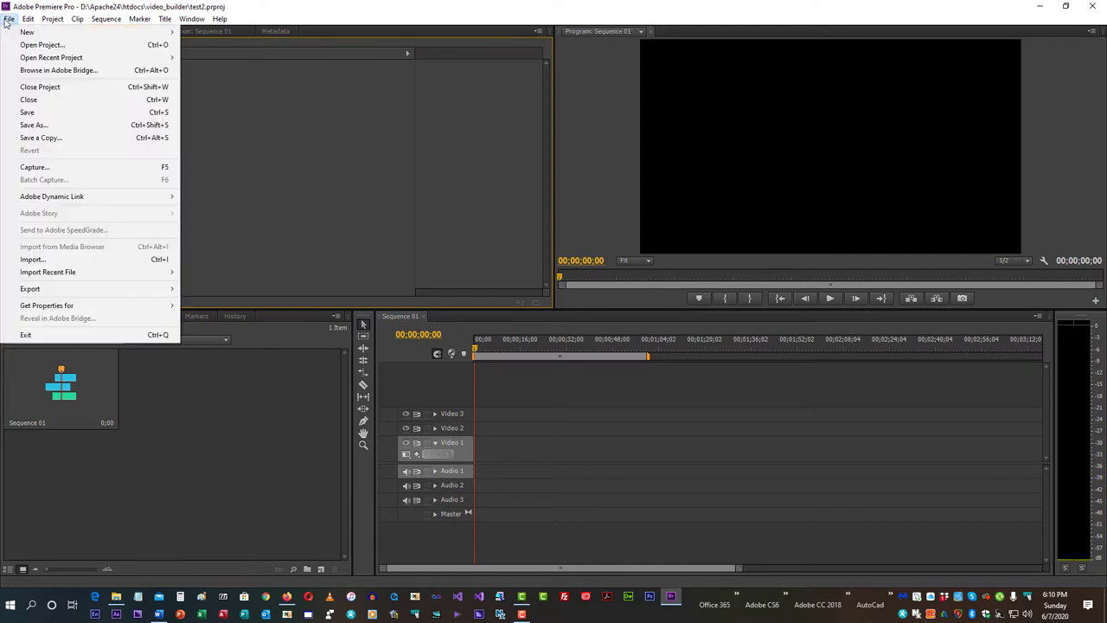
{"action": "left_click", "coordinate": [28, 19]}
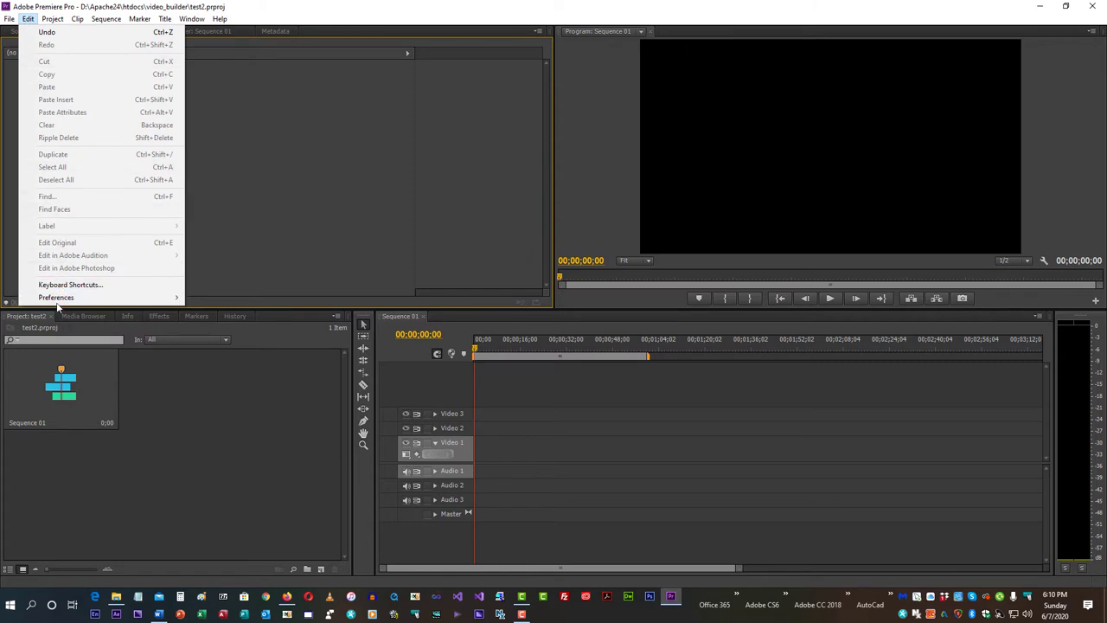
{"action": "mouse_move", "coordinate": [55, 301]}
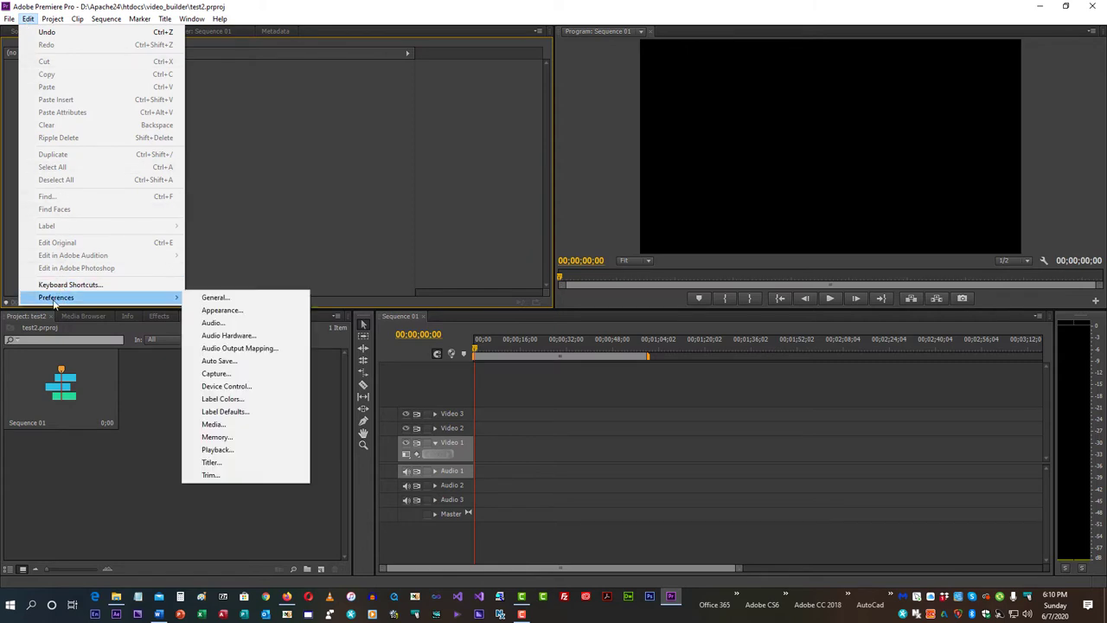
{"action": "left_click", "coordinate": [232, 299]}
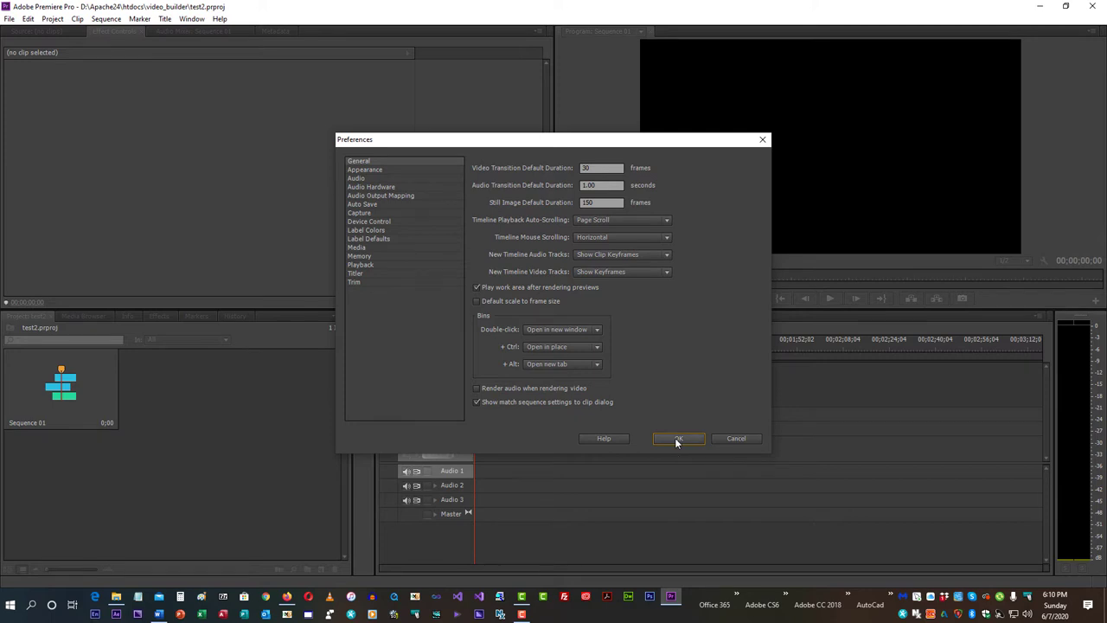
{"action": "left_click", "coordinate": [677, 439]}
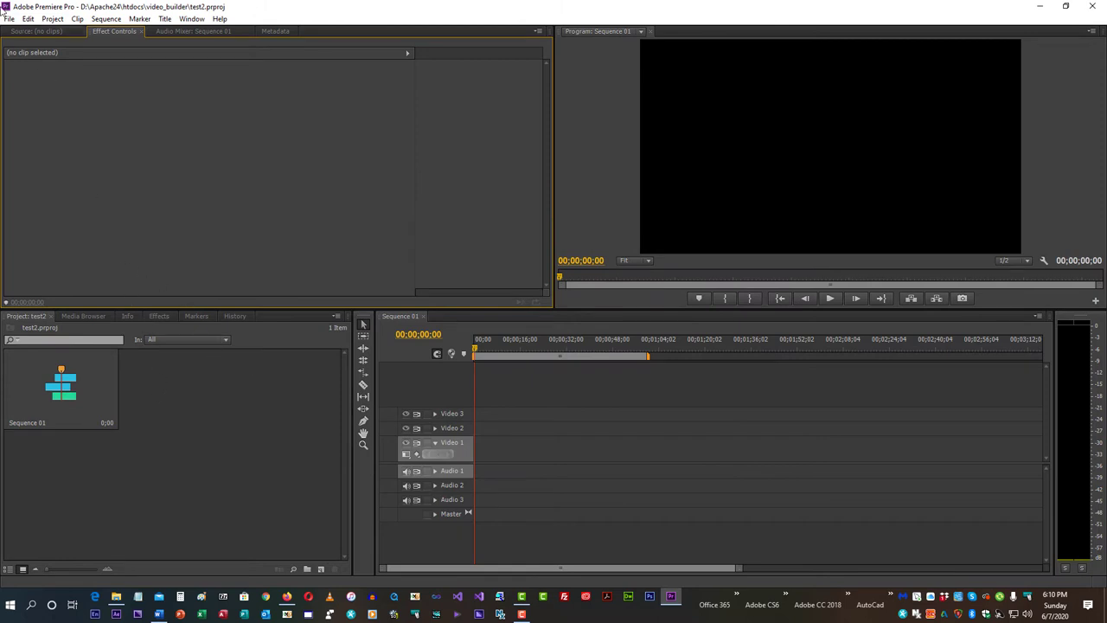
Step: Add Sequence 02 to the test2 project, keeping the HDV 1080p30 preset
{"action": "right_click", "coordinate": [155, 378]}
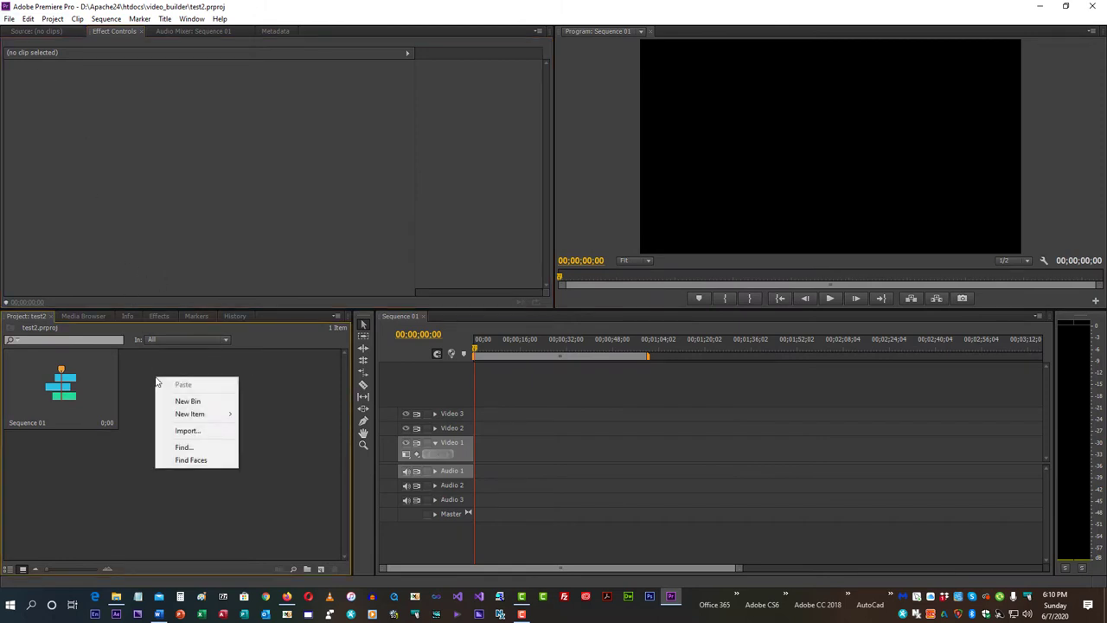
{"action": "mouse_move", "coordinate": [179, 415]}
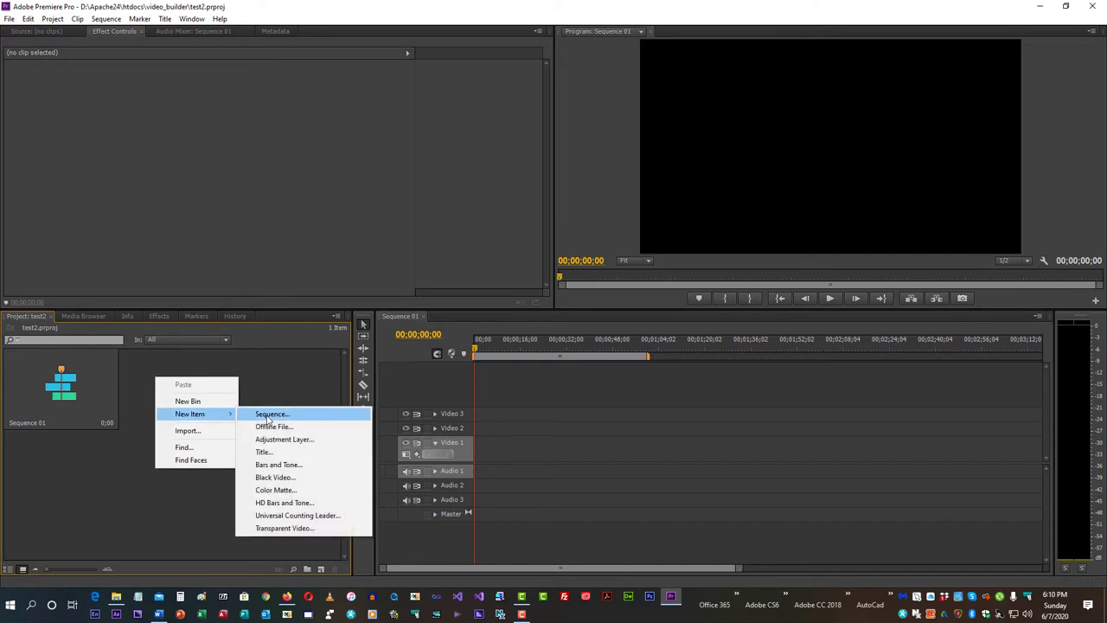
{"action": "left_click", "coordinate": [265, 414]}
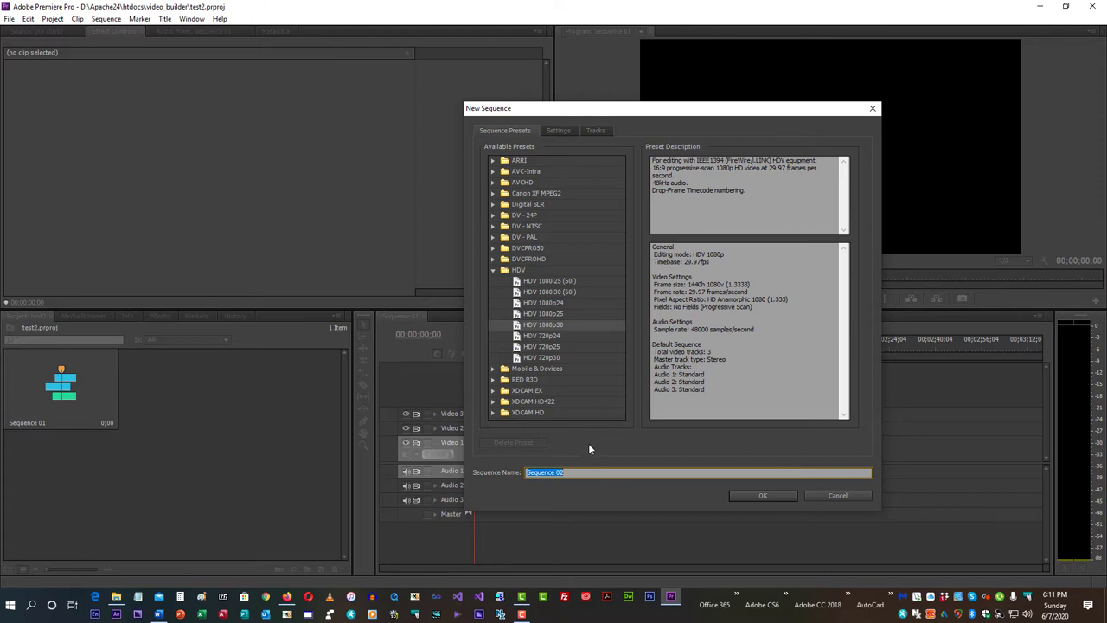
{"action": "left_click", "coordinate": [754, 497]}
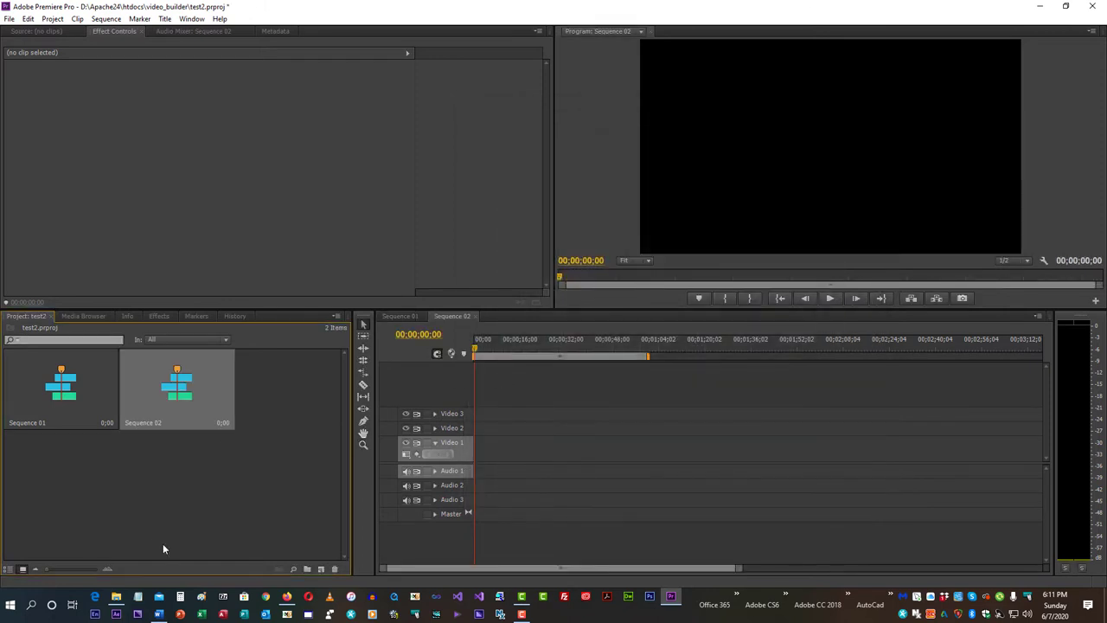
Step: In File Explorer, open video_builder\videos\original apples and oranges
{"action": "key", "text": "alt+Tab"}
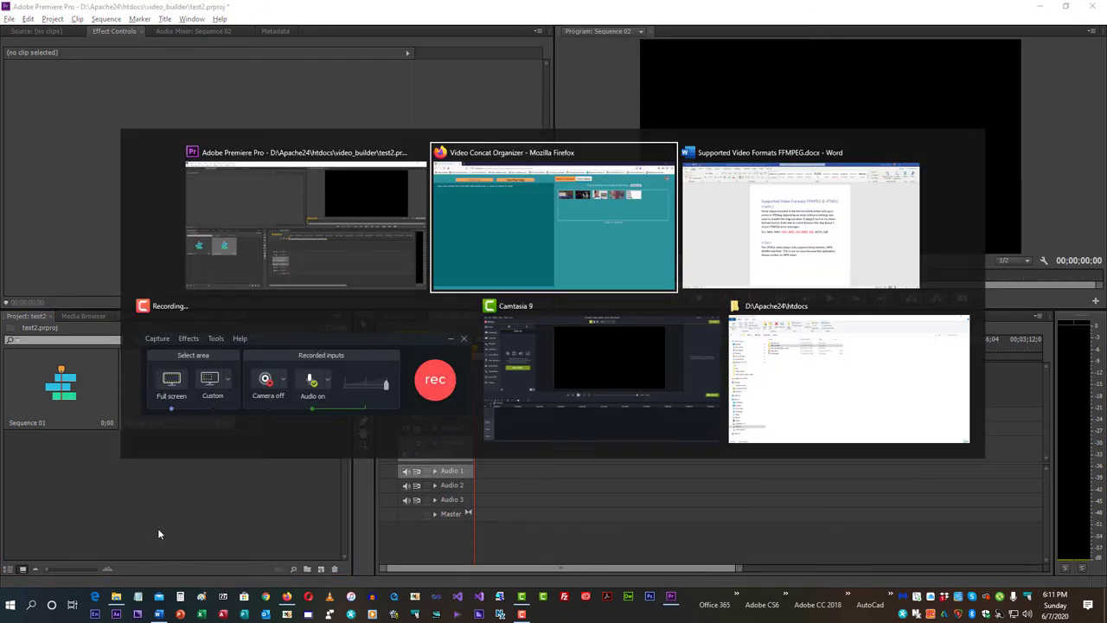
{"action": "key", "text": "alt+Tab"}
{"action": "key", "text": "alt+Tab"}
{"action": "key", "text": "alt+Tab"}
{"action": "key", "text": "alt+Tab"}
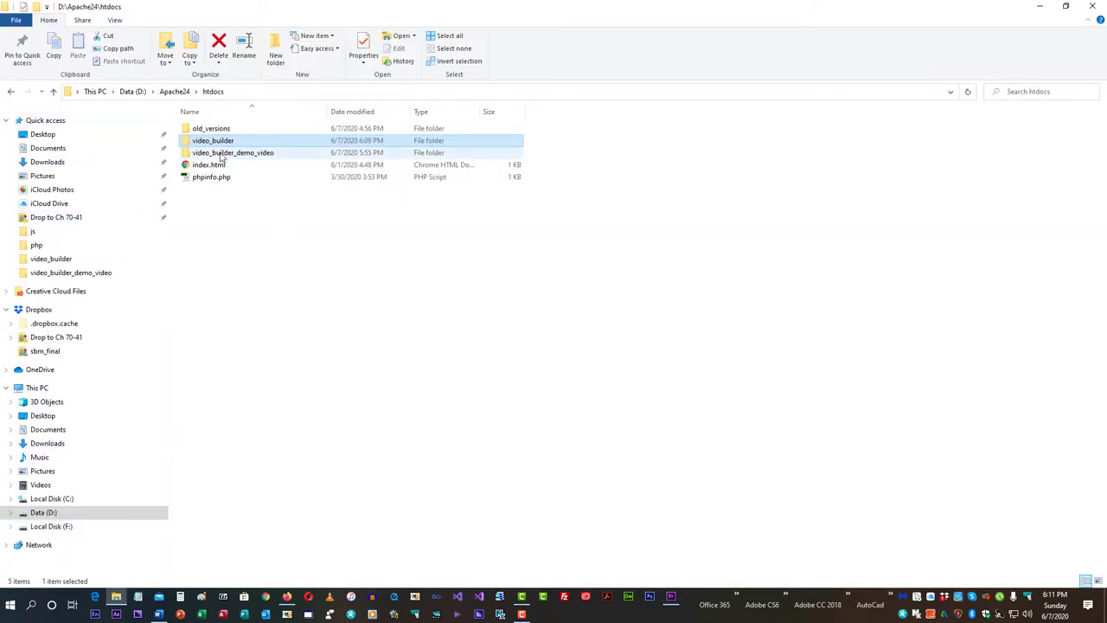
{"action": "double_click", "coordinate": [188, 141]}
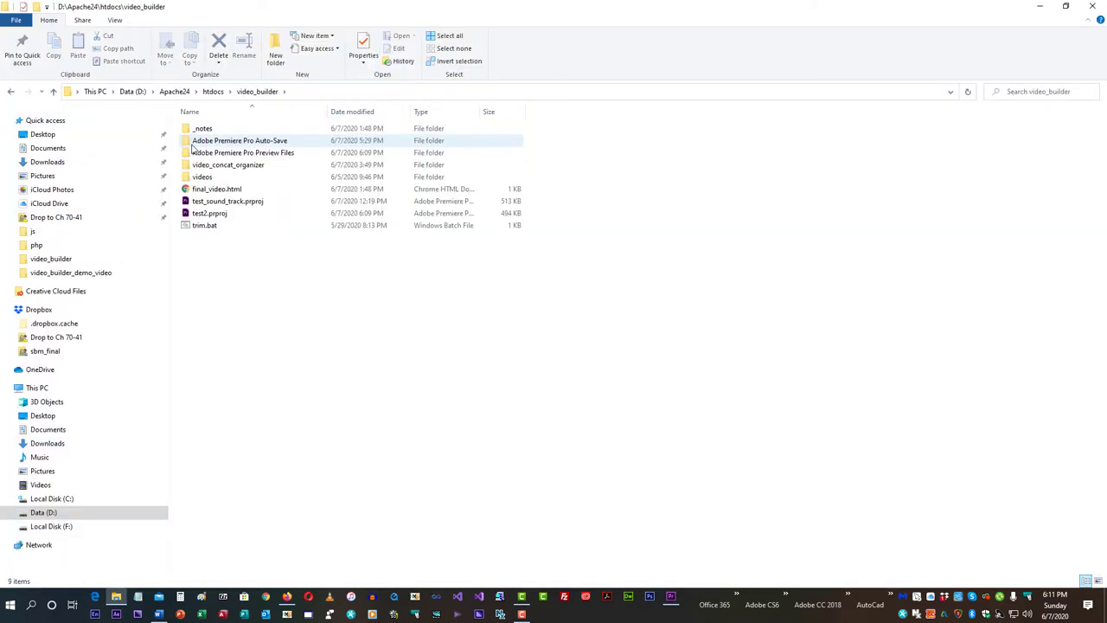
{"action": "double_click", "coordinate": [185, 178]}
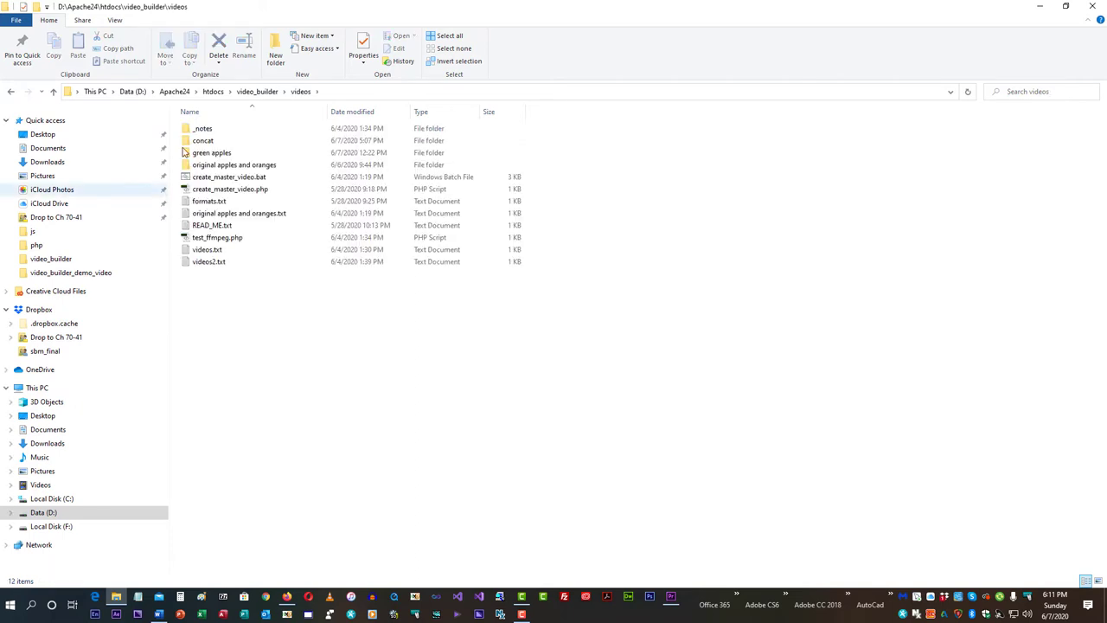
{"action": "double_click", "coordinate": [191, 165]}
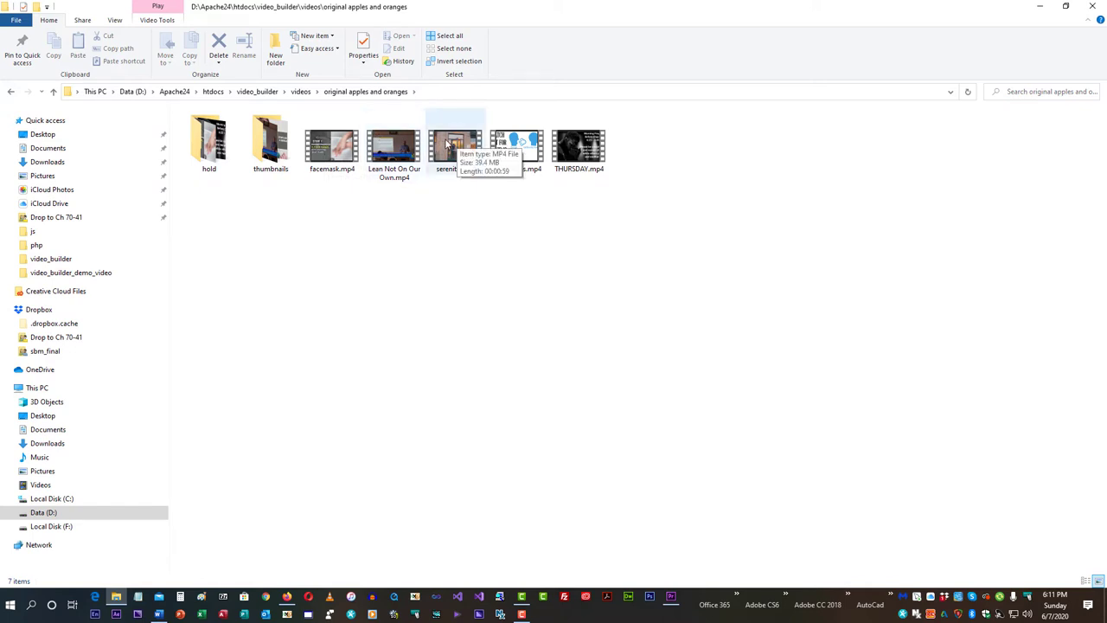
Step: Import serenity.mp4 from Explorer into the project and drop it onto Sequence 02's Video 1 track
{"action": "left_click", "coordinate": [1073, 7]}
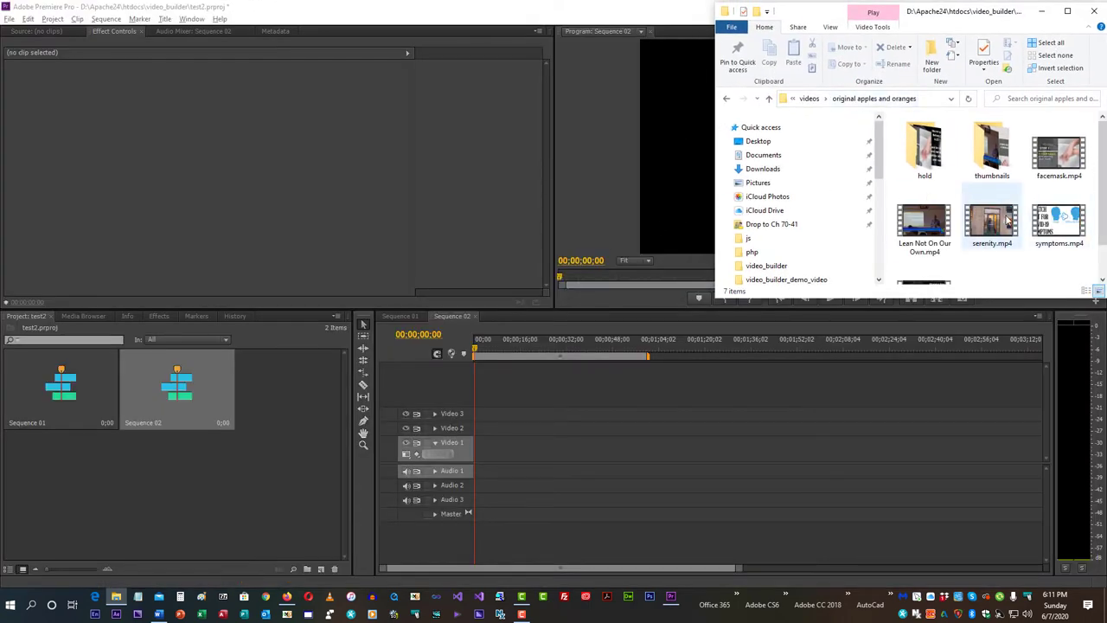
{"action": "left_click_drag", "start_coordinate": [1008, 222], "coordinate": [122, 511]}
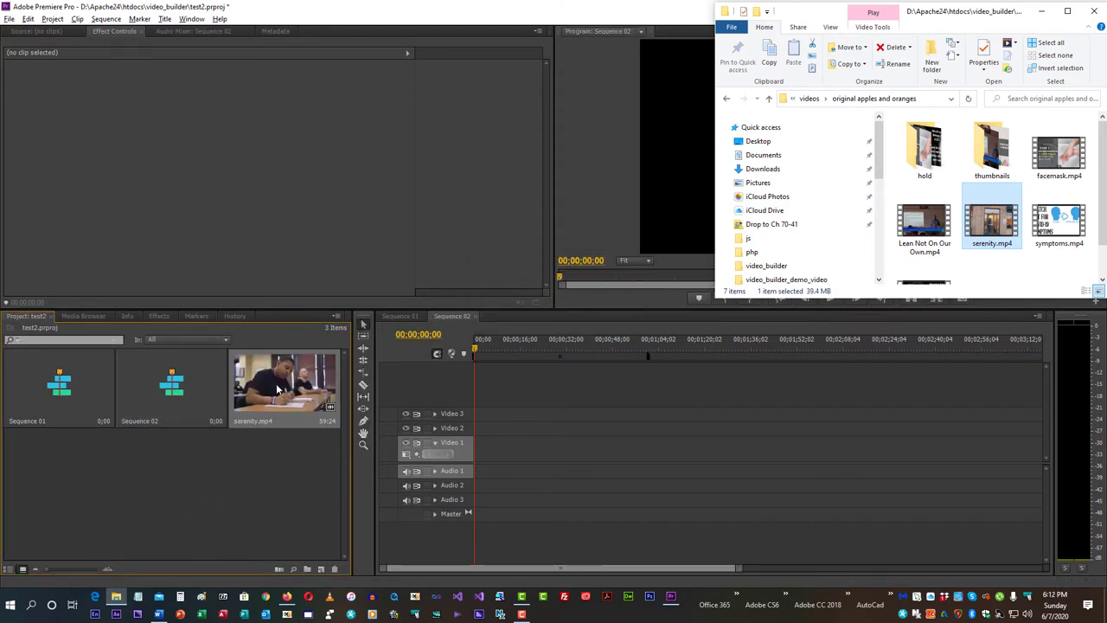
{"action": "left_click_drag", "start_coordinate": [279, 389], "coordinate": [477, 458]}
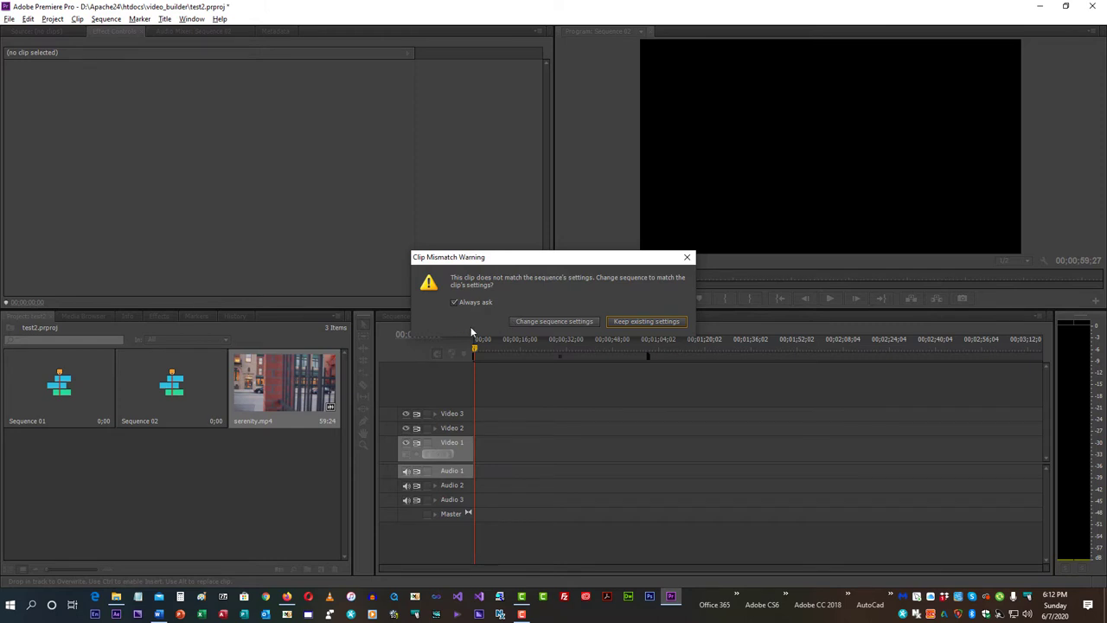
Step: Change Sequence 02's settings to match serenity.mp4 and scrub to 00:00:10:18
{"action": "left_click", "coordinate": [533, 322]}
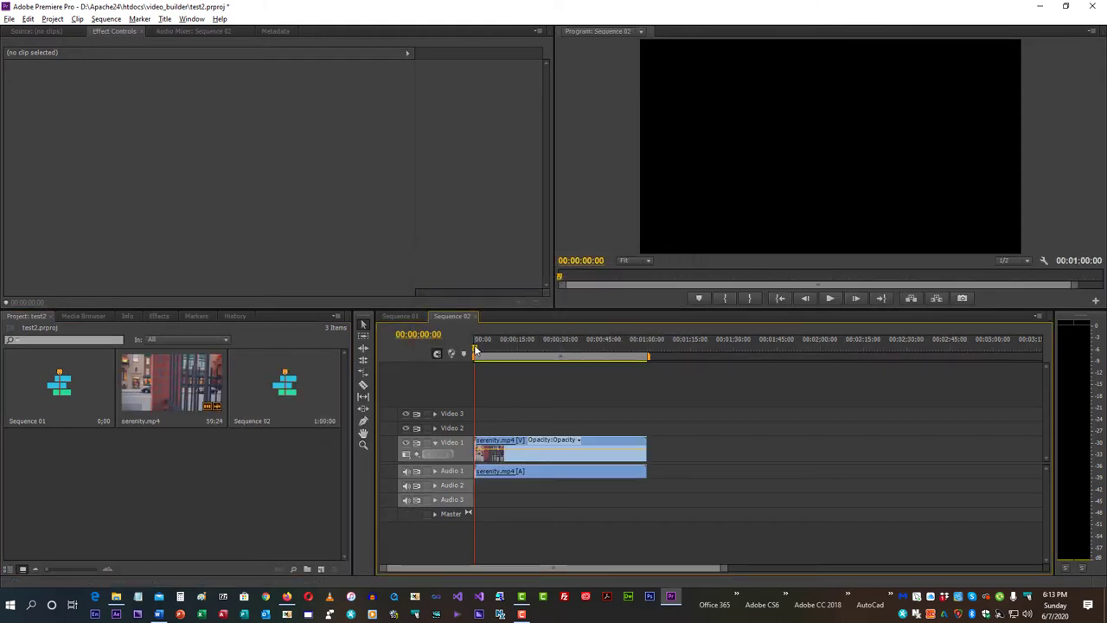
{"action": "left_click_drag", "start_coordinate": [475, 350], "coordinate": [507, 352]}
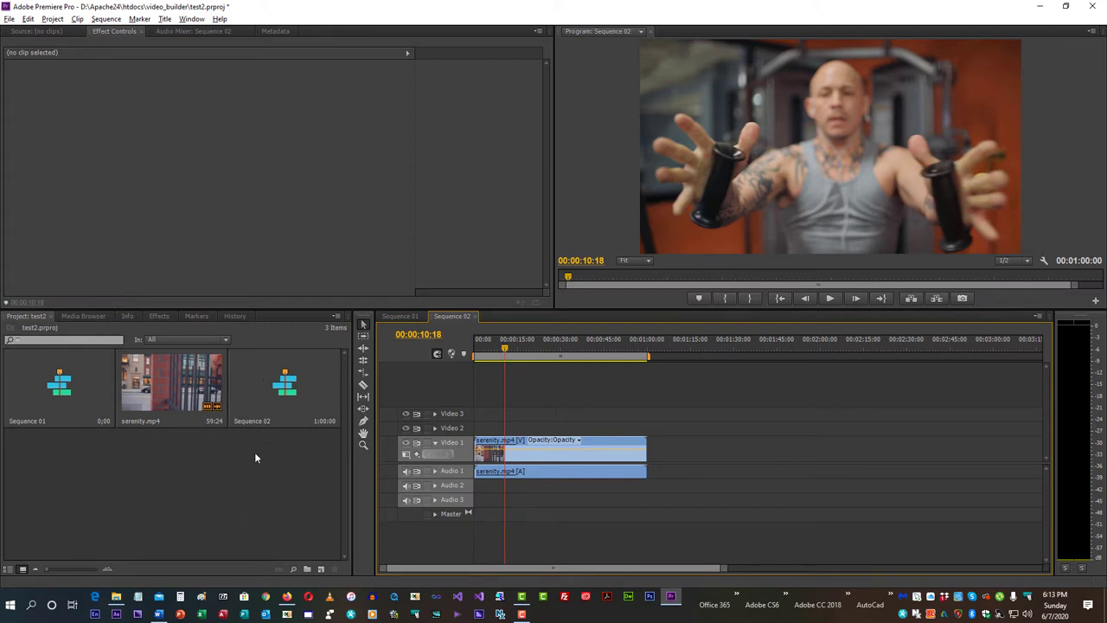
Step: Start a new sequence and choose the DV - NTSC Standard 48kHz preset
{"action": "right_click", "coordinate": [21, 481]}
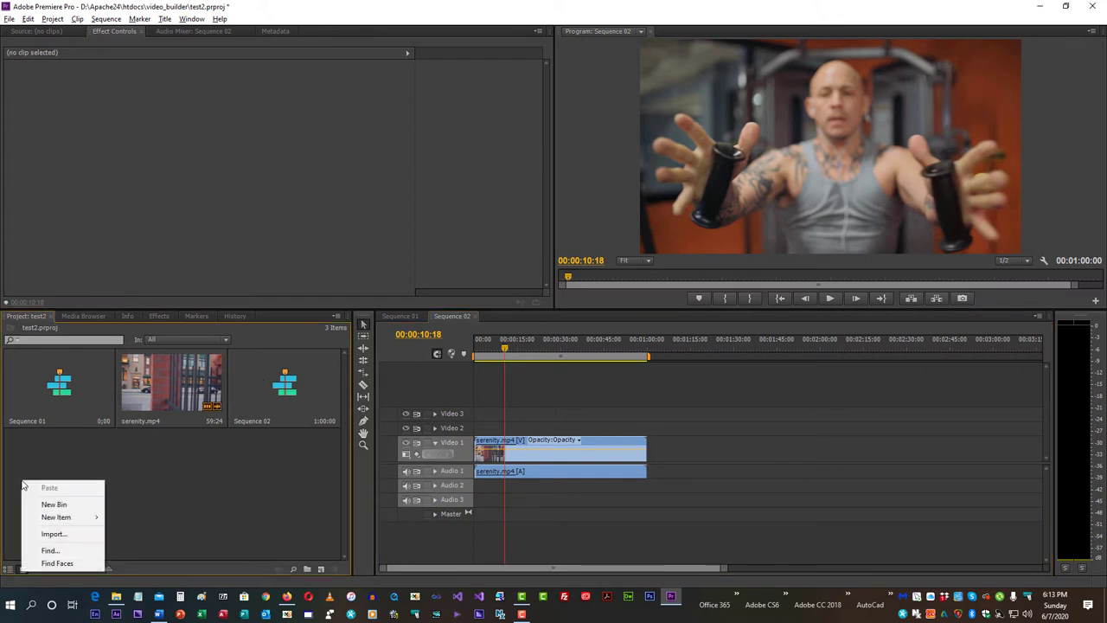
{"action": "mouse_move", "coordinate": [55, 525]}
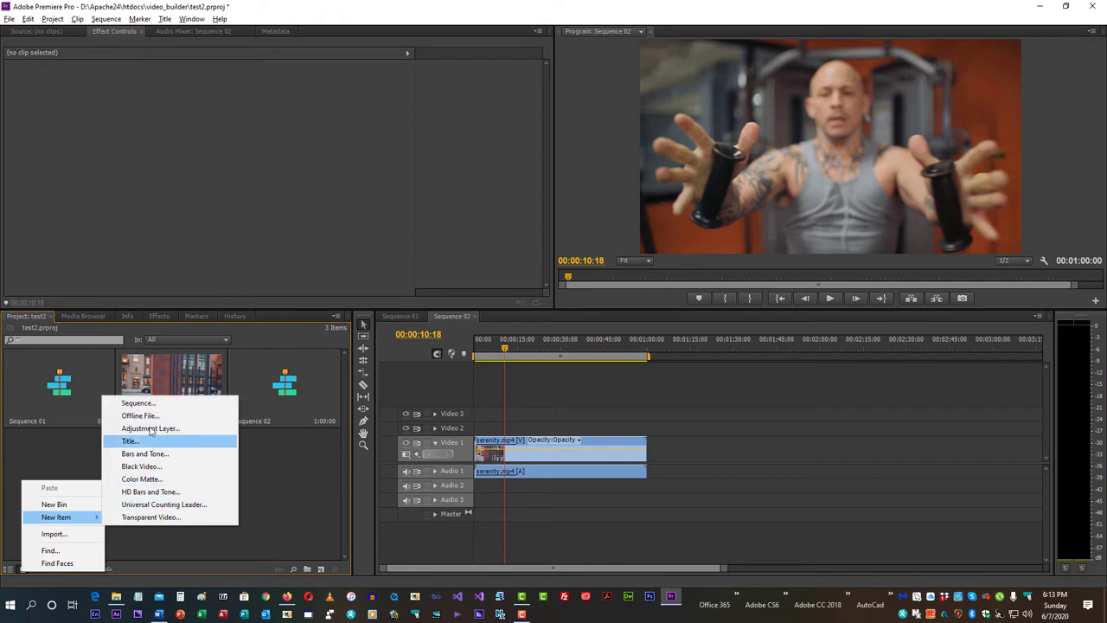
{"action": "left_click", "coordinate": [140, 404]}
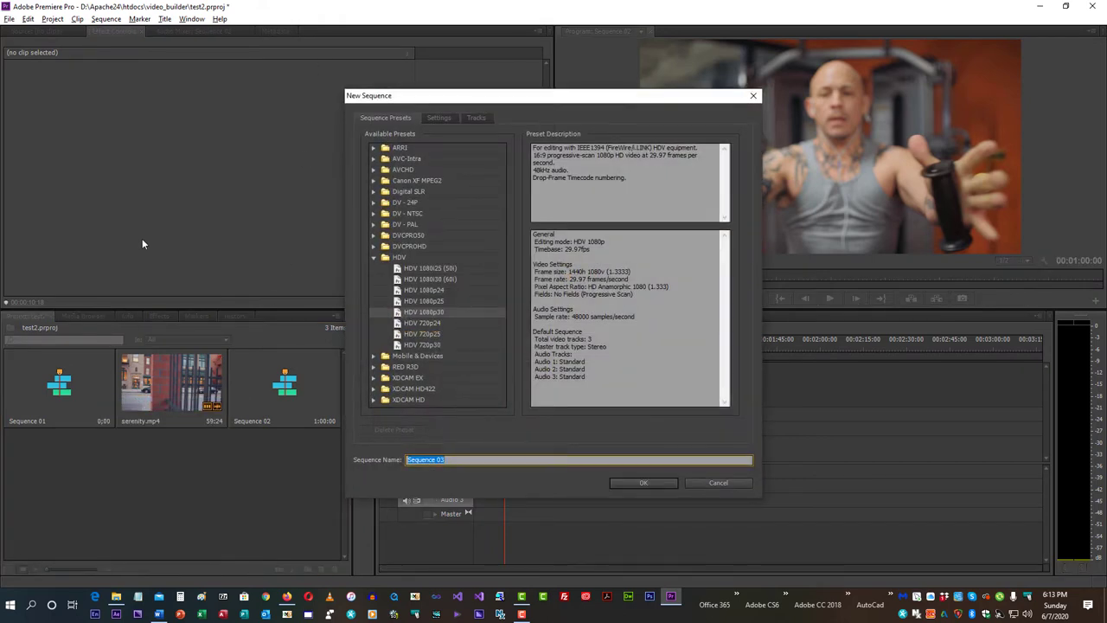
{"action": "left_click", "coordinate": [371, 218]}
{"action": "left_click", "coordinate": [374, 214]}
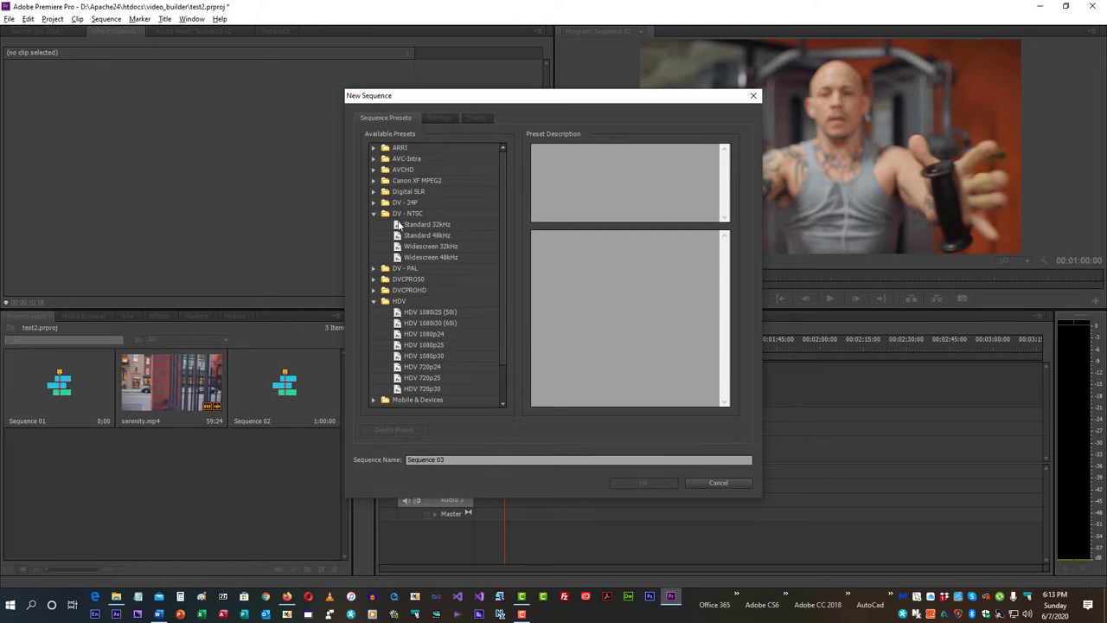
{"action": "left_click", "coordinate": [400, 225]}
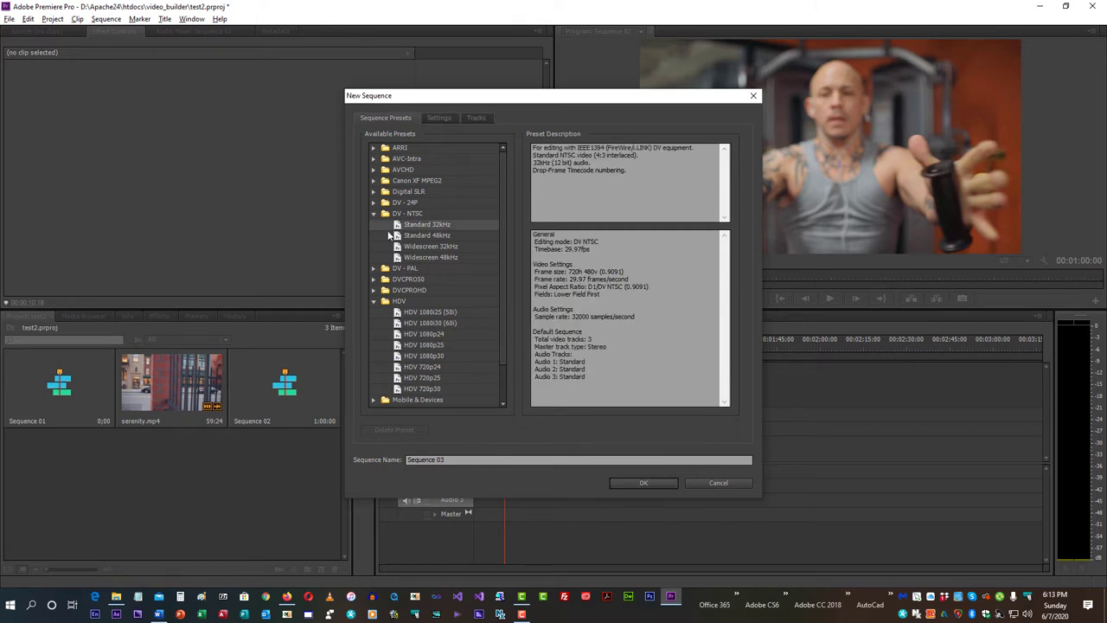
{"action": "left_click", "coordinate": [398, 235]}
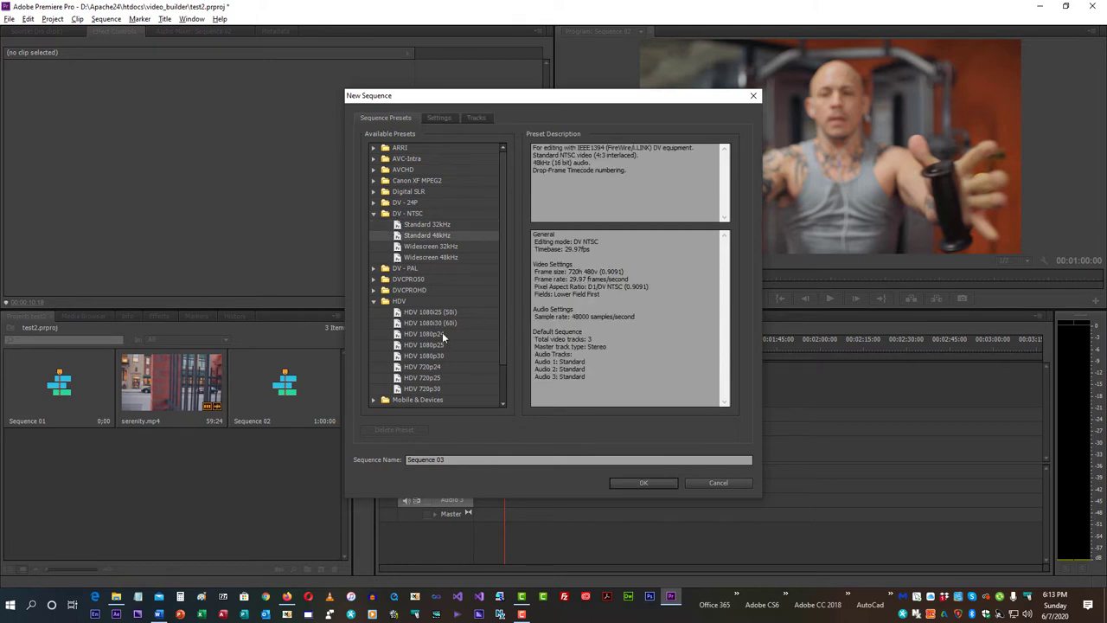
Step: Create Sequence 03, add serenity.mp4 to it, and keep the existing DV - NTSC settings
{"action": "left_click", "coordinate": [642, 482]}
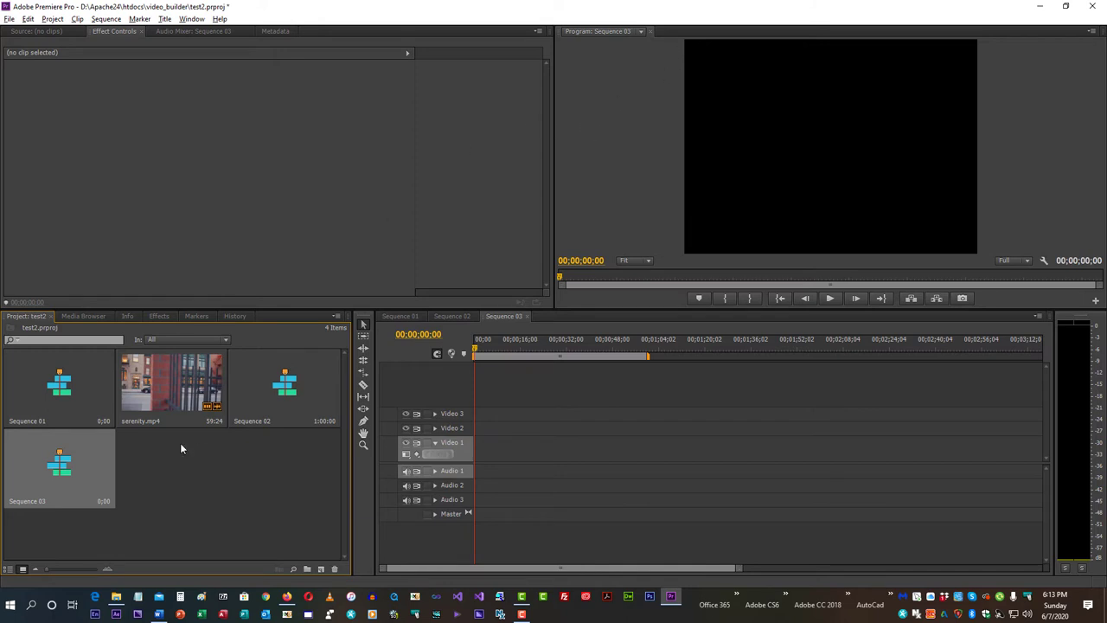
{"action": "left_click_drag", "start_coordinate": [173, 385], "coordinate": [486, 449]}
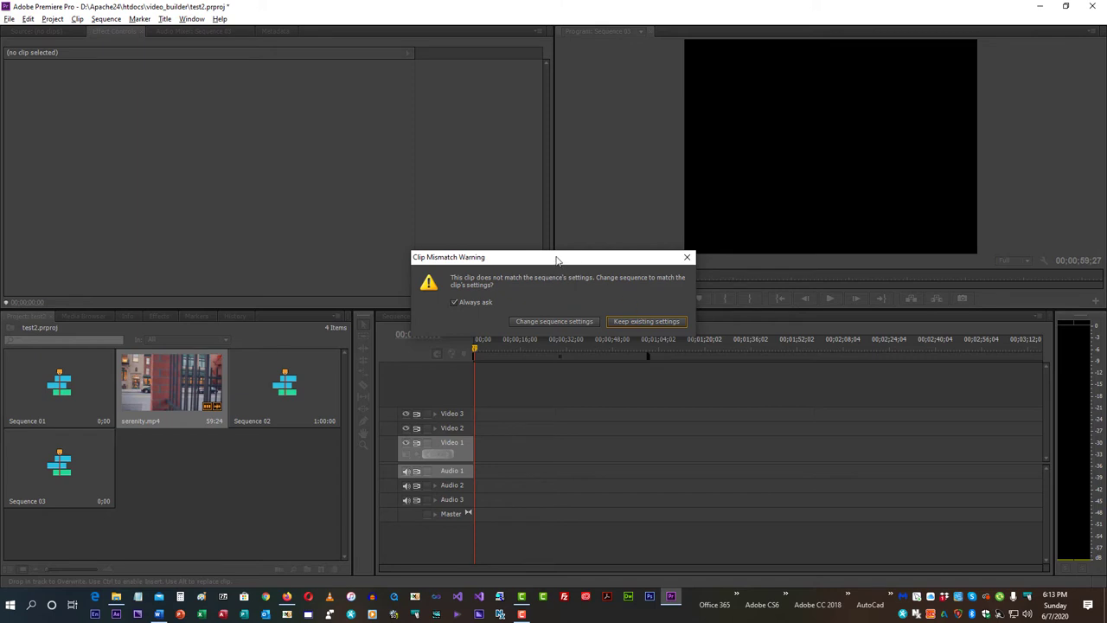
{"action": "left_click", "coordinate": [636, 323]}
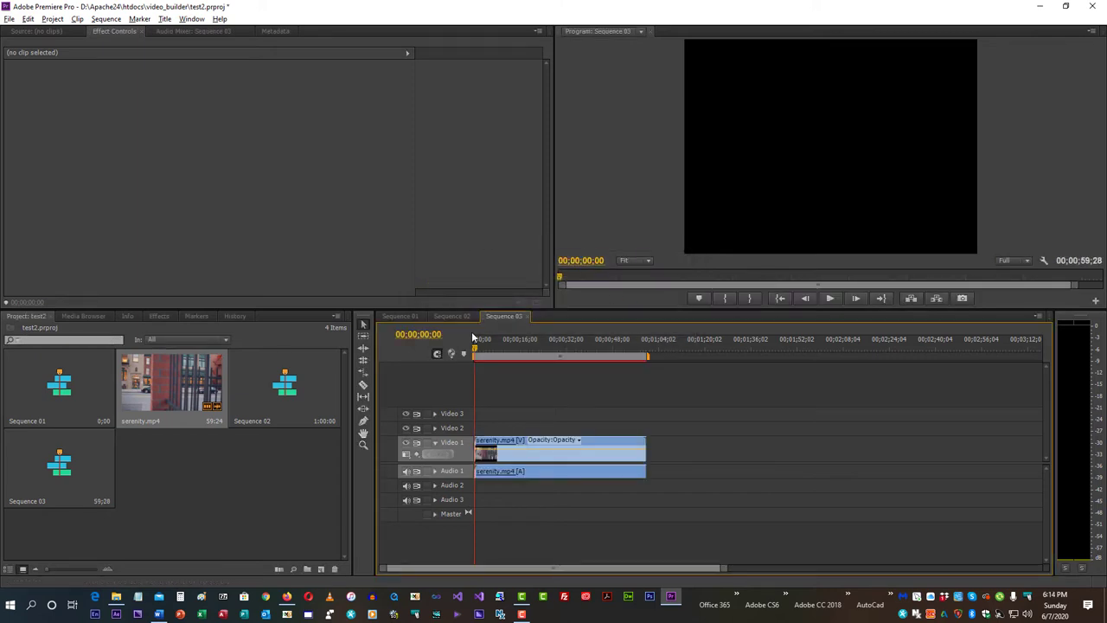
Step: Move the playhead to 00;00;14;06 and show serenity.mp4's Motion, Opacity and Volume effects in Effect Controls
{"action": "left_click", "coordinate": [488, 346]}
{"action": "left_click", "coordinate": [517, 360]}
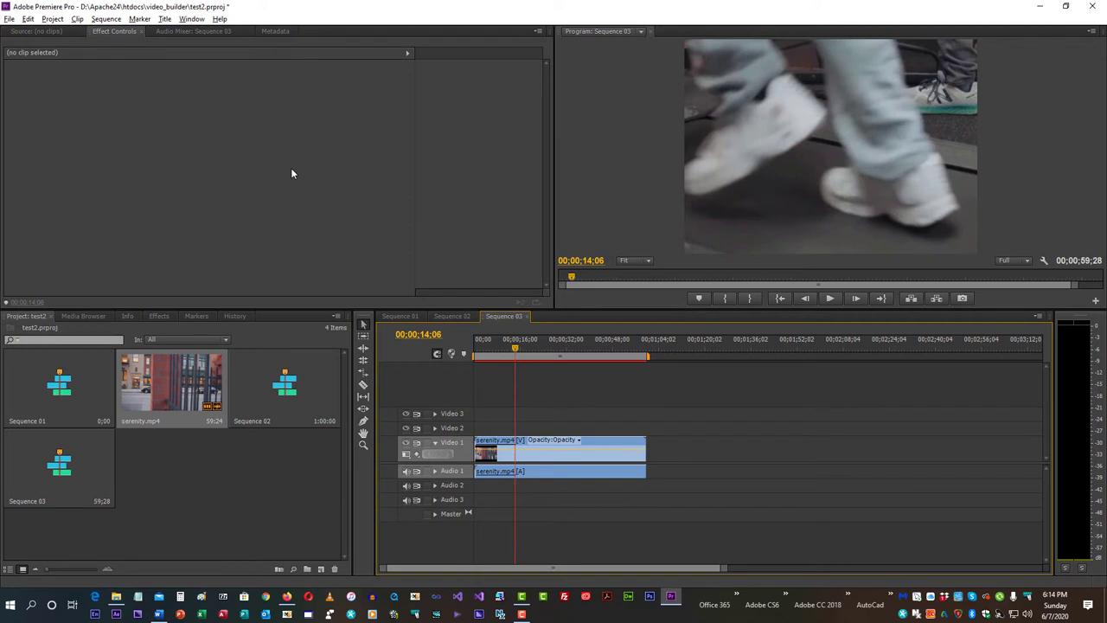
{"action": "left_click", "coordinate": [801, 127]}
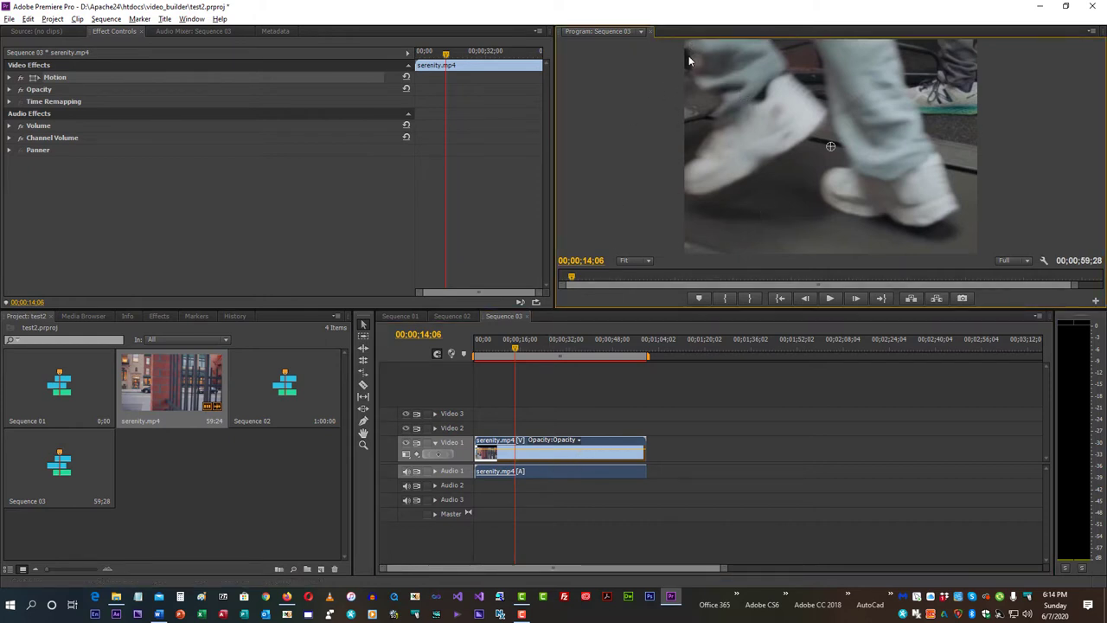
Step: Advance the preview a couple of frames and set the Program monitor zoom to 25%
{"action": "key", "text": "Right"}
{"action": "key", "text": "Right"}
{"action": "left_click", "coordinate": [644, 262]}
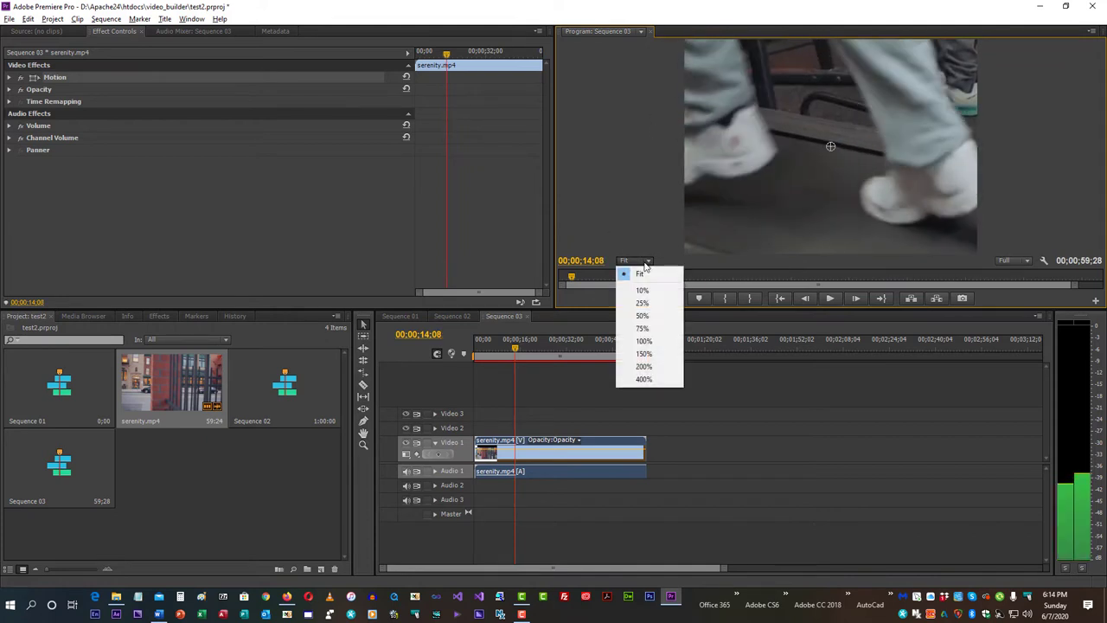
{"action": "left_click", "coordinate": [631, 304]}
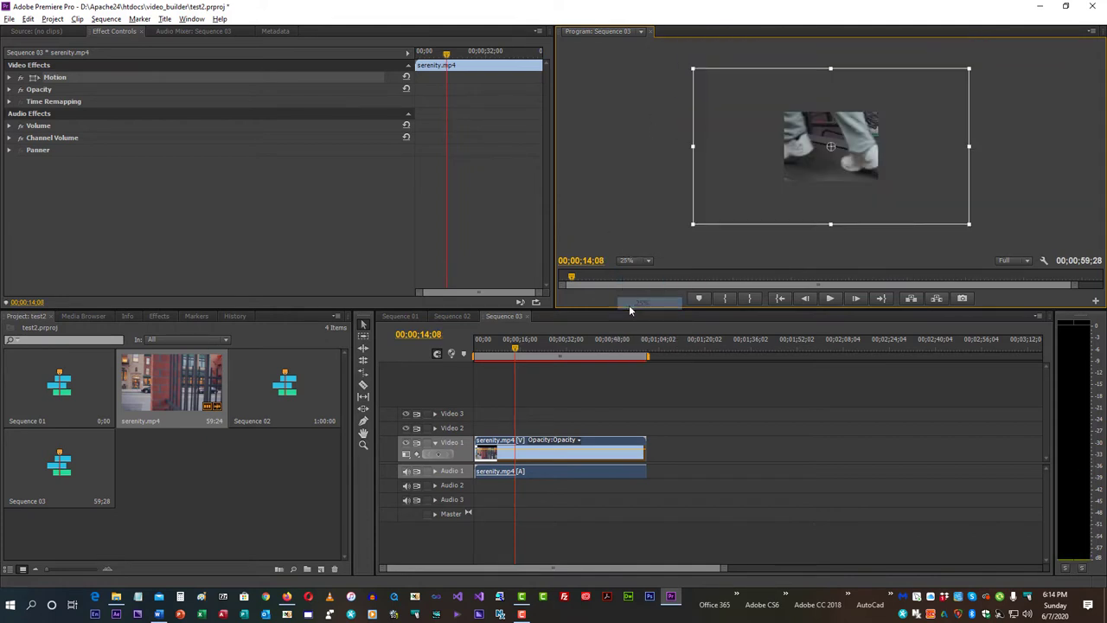
Step: Drag serenity.mp4's Motion corner handle inward to shrink it into the DV frame
{"action": "left_click", "coordinate": [604, 187]}
{"action": "left_click", "coordinate": [809, 147]}
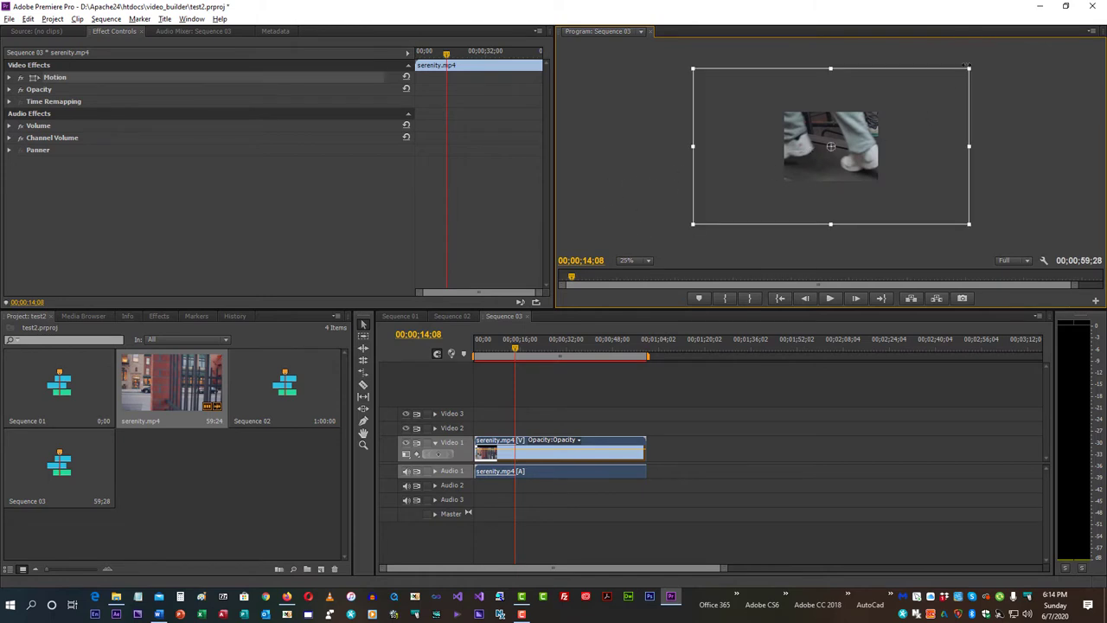
{"action": "left_click_drag", "start_coordinate": [967, 66], "coordinate": [865, 121]}
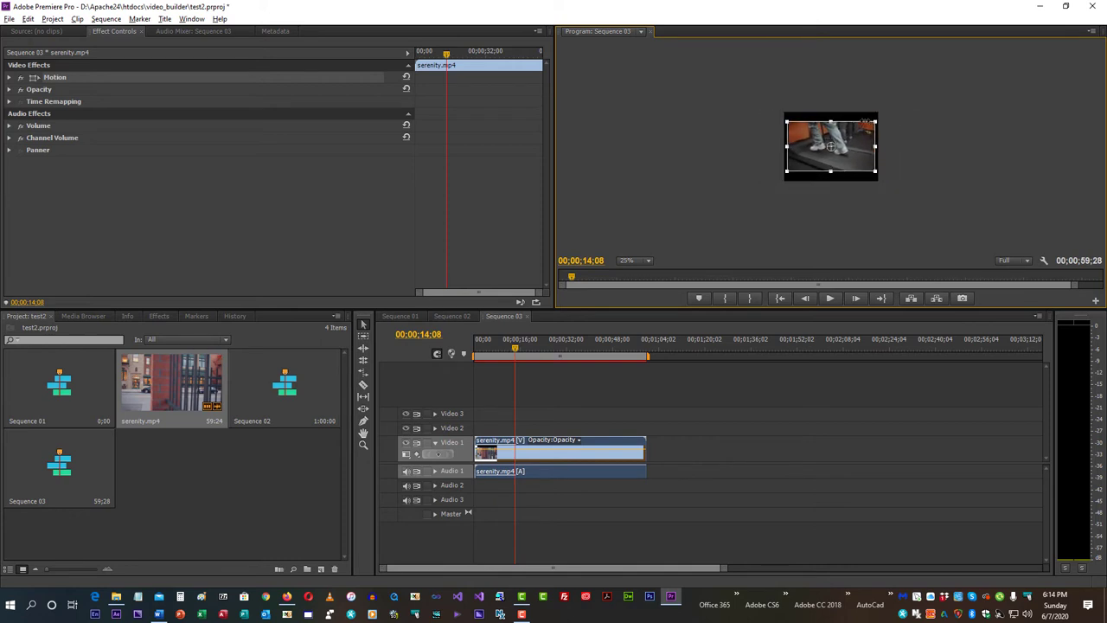
{"action": "left_click", "coordinate": [573, 184]}
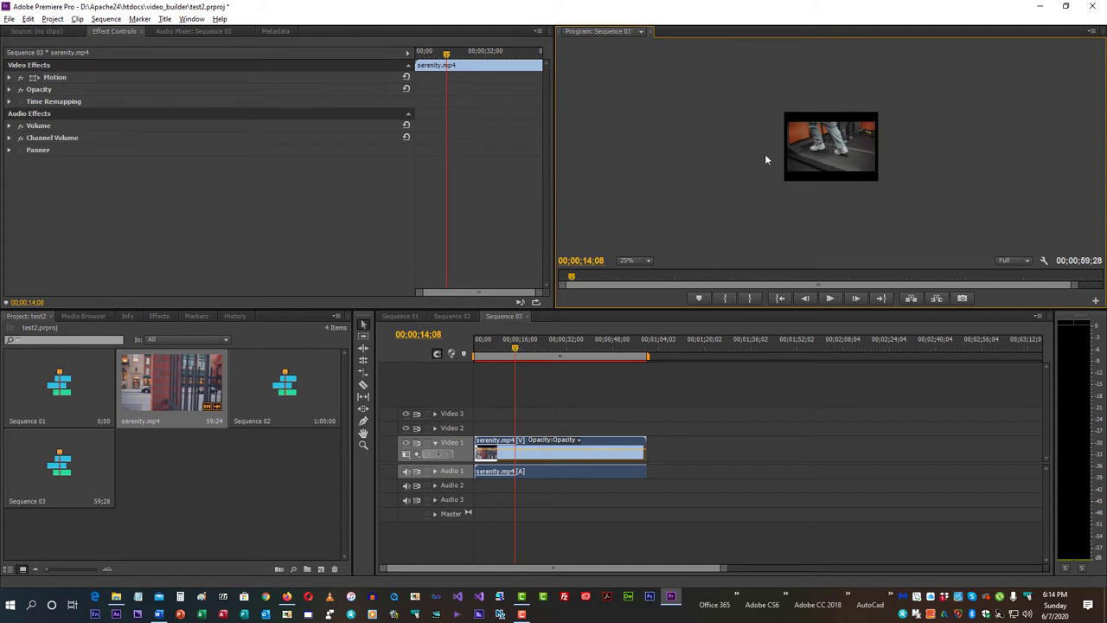
{"action": "left_click", "coordinate": [398, 359]}
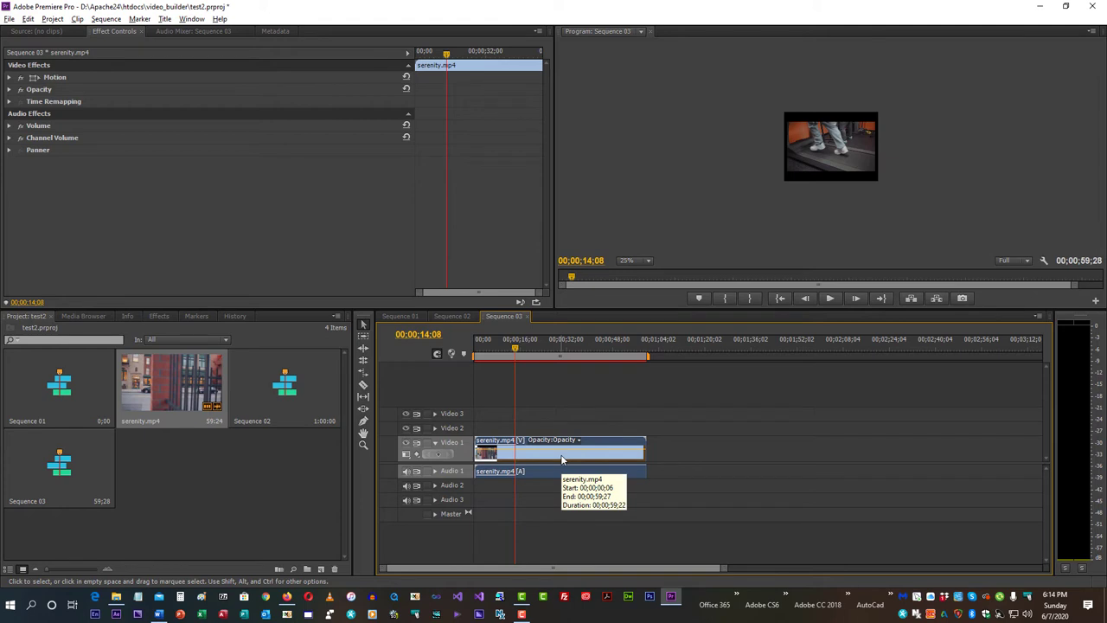
Step: Close the Sequence 02 and 03 timelines and delete both sequences from the project
{"action": "left_click", "coordinate": [529, 316]}
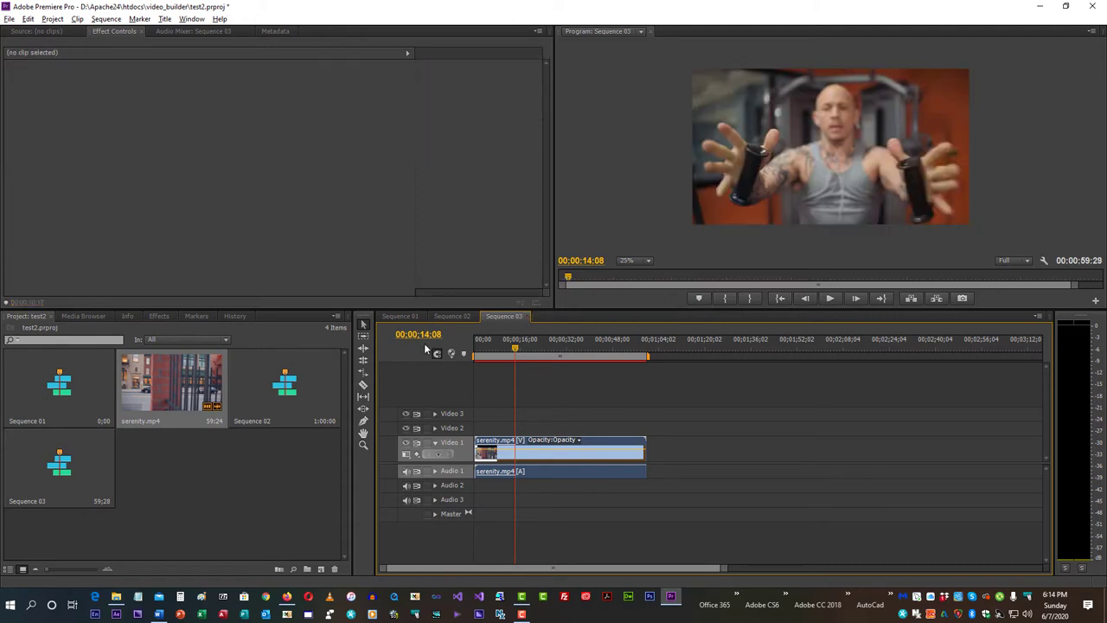
{"action": "left_click", "coordinate": [474, 315]}
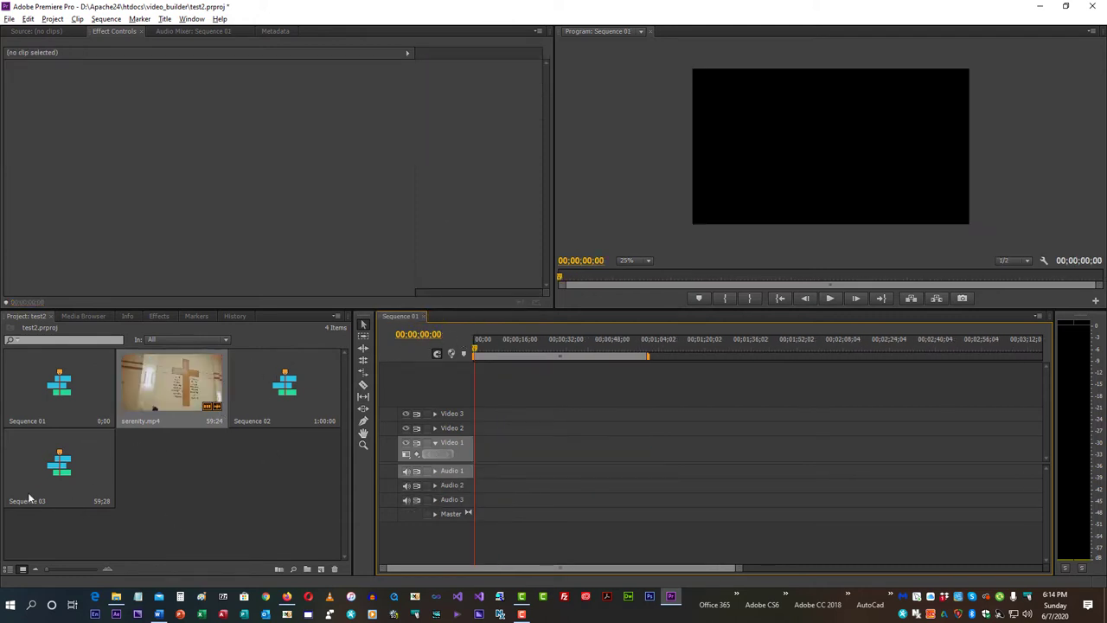
{"action": "left_click", "coordinate": [285, 385]}
{"action": "key", "text": "Delete"}
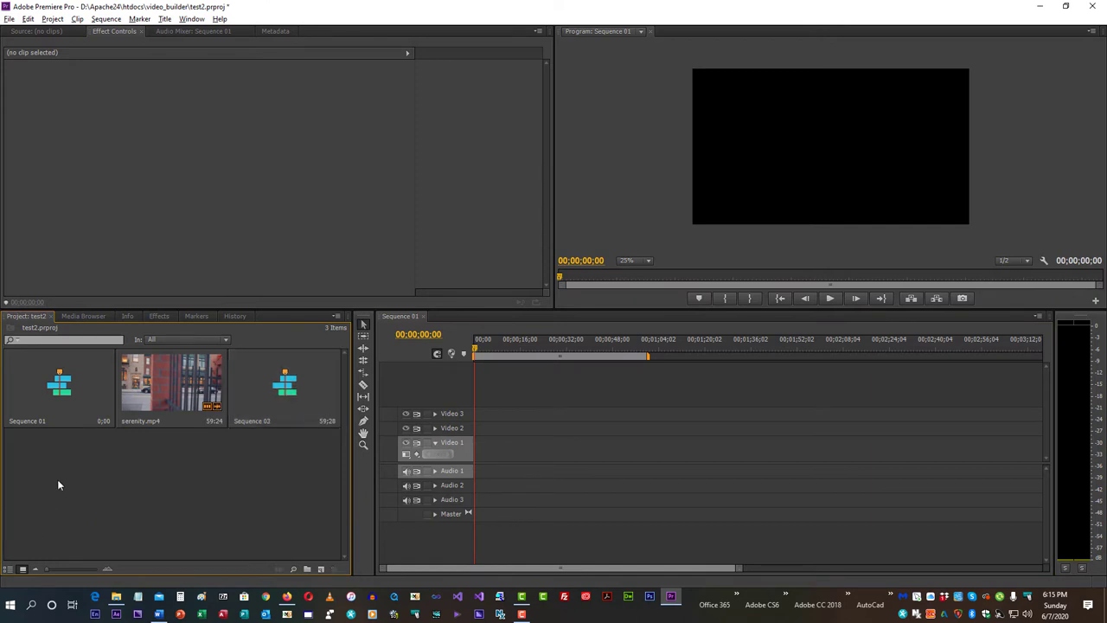
{"action": "left_click", "coordinate": [290, 391]}
{"action": "key", "text": "Delete"}
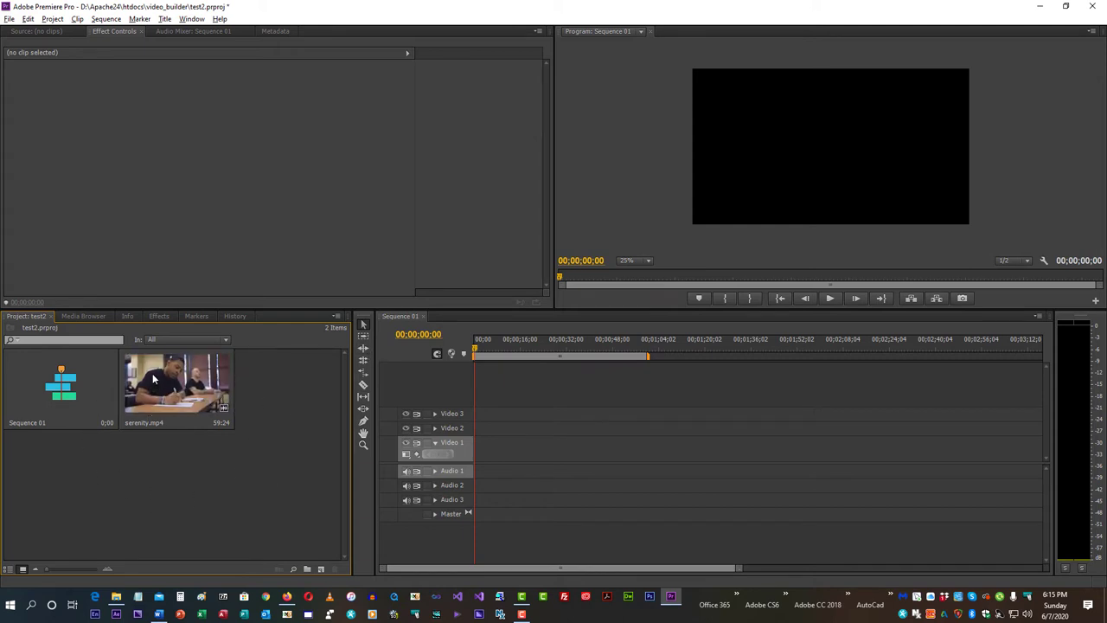
Step: Place serenity.mp4 into Sequence 01 and change the sequence settings to match the clip
{"action": "left_click_drag", "start_coordinate": [152, 372], "coordinate": [467, 468]}
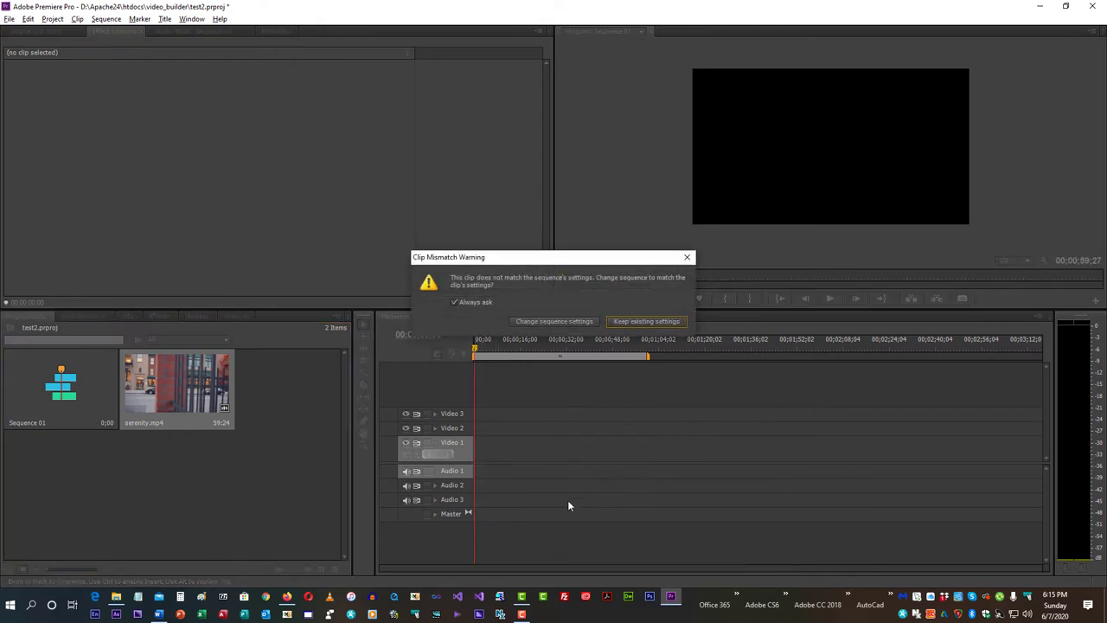
{"action": "left_click", "coordinate": [536, 323]}
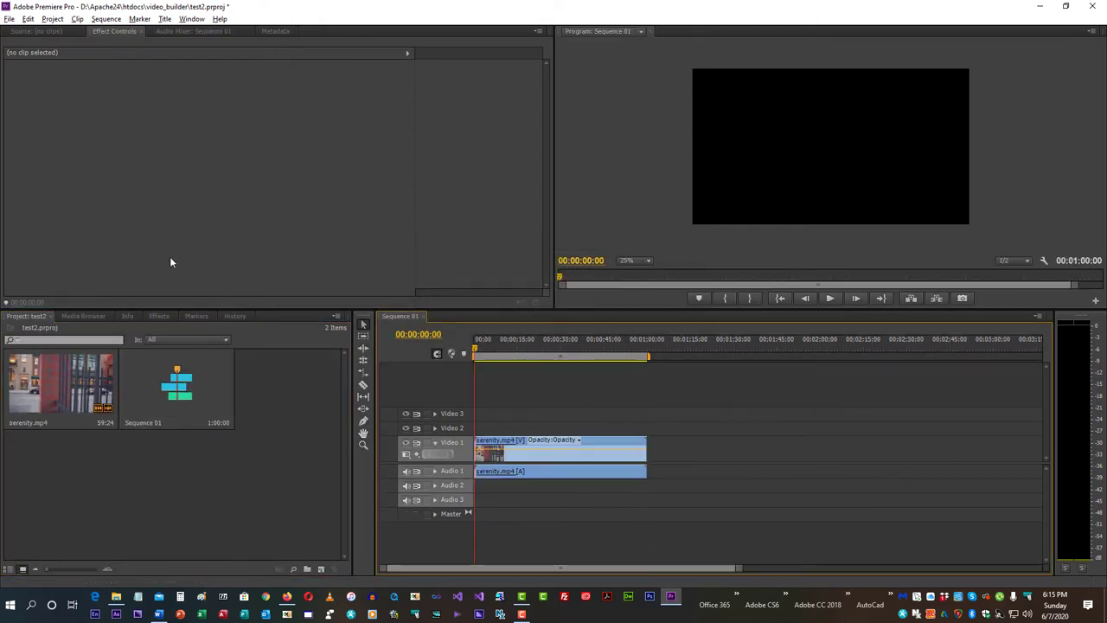
{"action": "left_click", "coordinate": [542, 361]}
Step: Scrub past serenity.mp4 and snap the playhead back to its end at 00:01:00:00
{"action": "left_click_drag", "start_coordinate": [541, 360], "coordinate": [507, 371]}
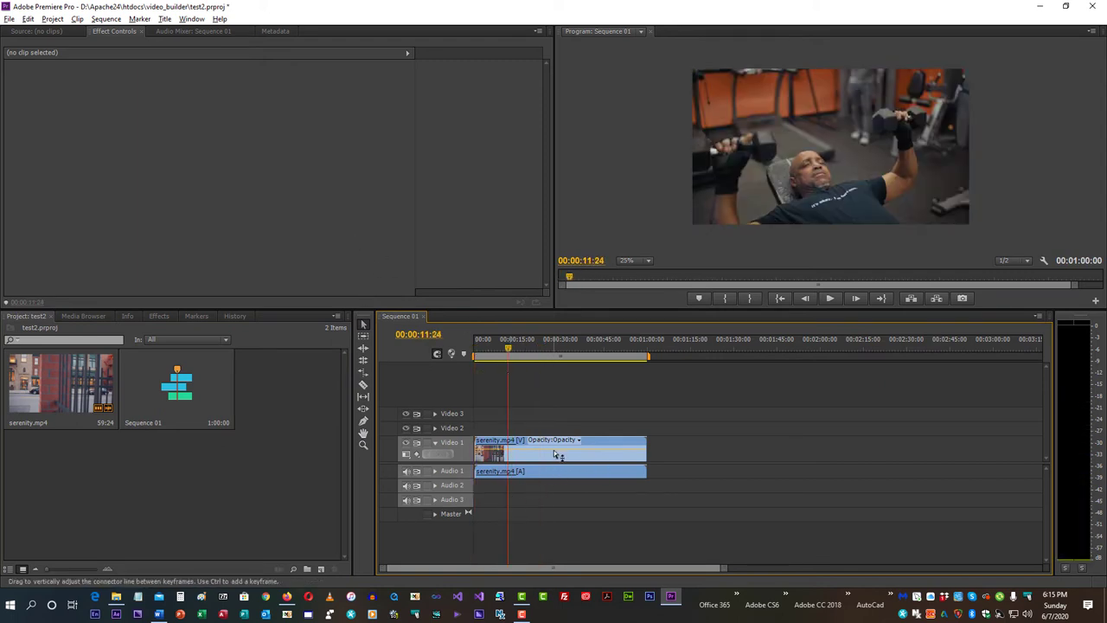
{"action": "left_click", "coordinate": [587, 472]}
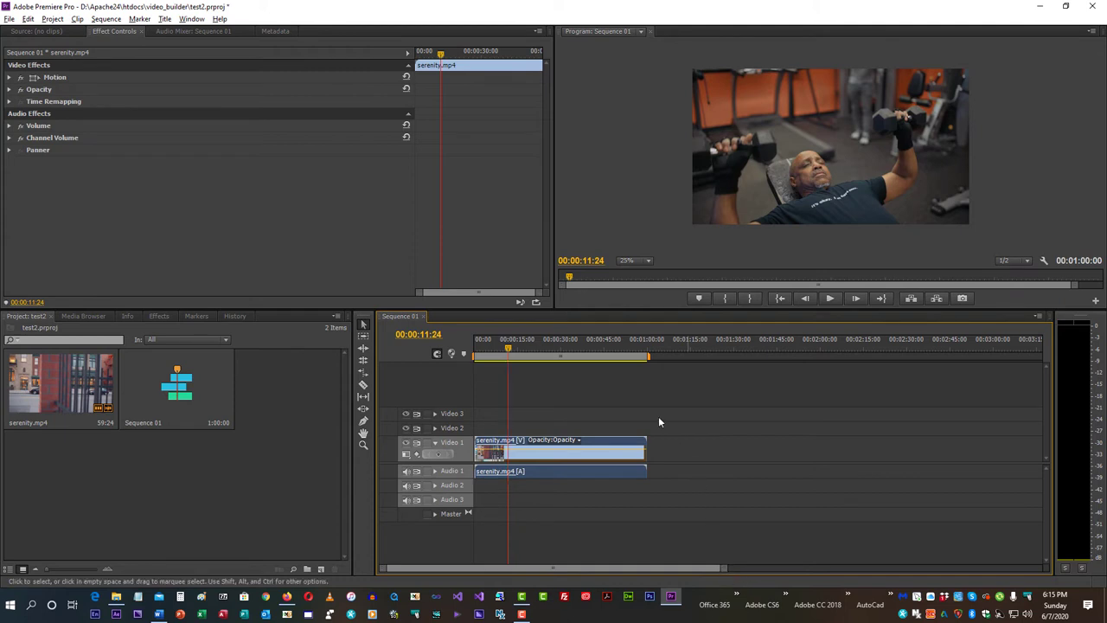
{"action": "left_click_drag", "start_coordinate": [509, 349], "coordinate": [657, 399]}
{"action": "key", "text": "Up"}
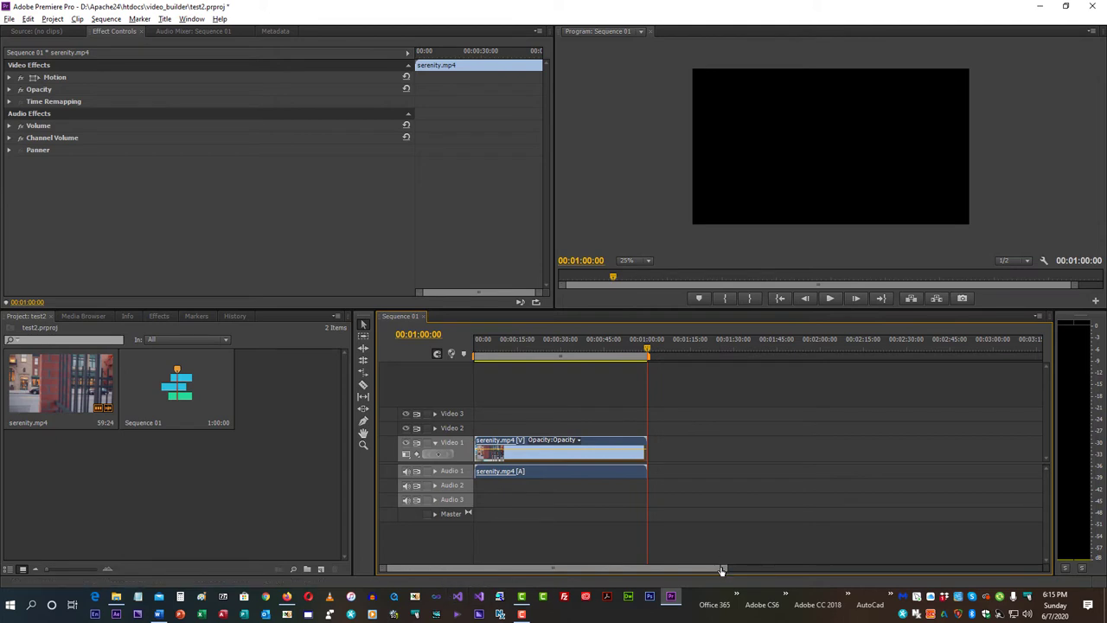
Step: Zoom the timeline in and out with the scrollbar handles, then focus the Project panel
{"action": "left_click_drag", "start_coordinate": [723, 570], "coordinate": [388, 574]}
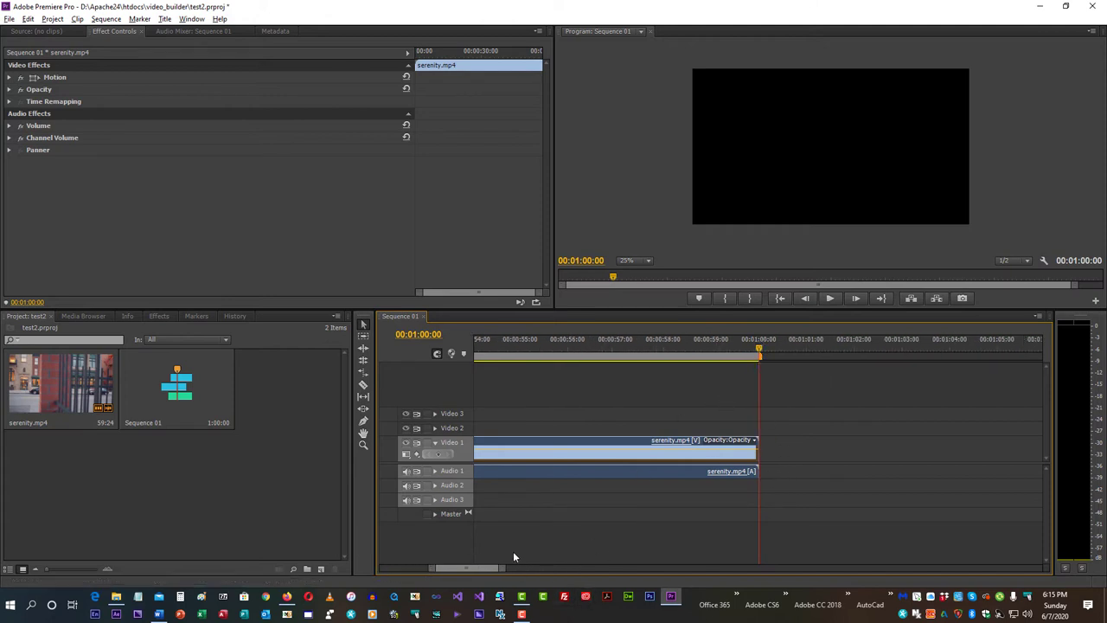
{"action": "left_click_drag", "start_coordinate": [505, 569], "coordinate": [817, 581]}
{"action": "left_click", "coordinate": [168, 524]}
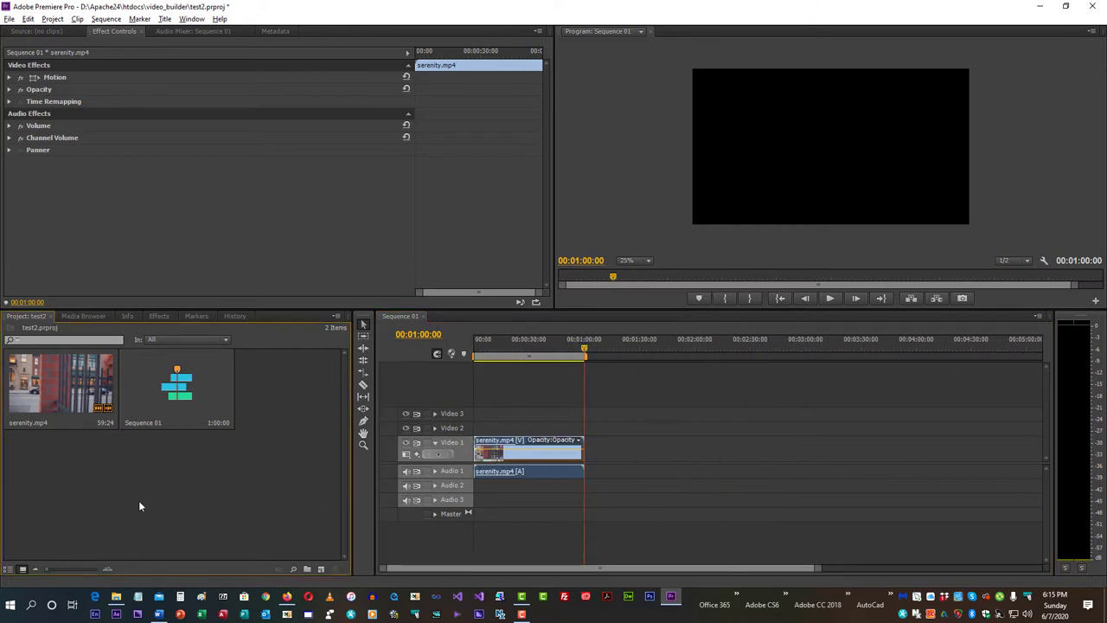
Step: Import Lean Not On Our Own.mp4 from File Explorer into Premiere's Project panel
{"action": "key", "text": "alt+Tab"}
{"action": "key", "text": "alt+Tab"}
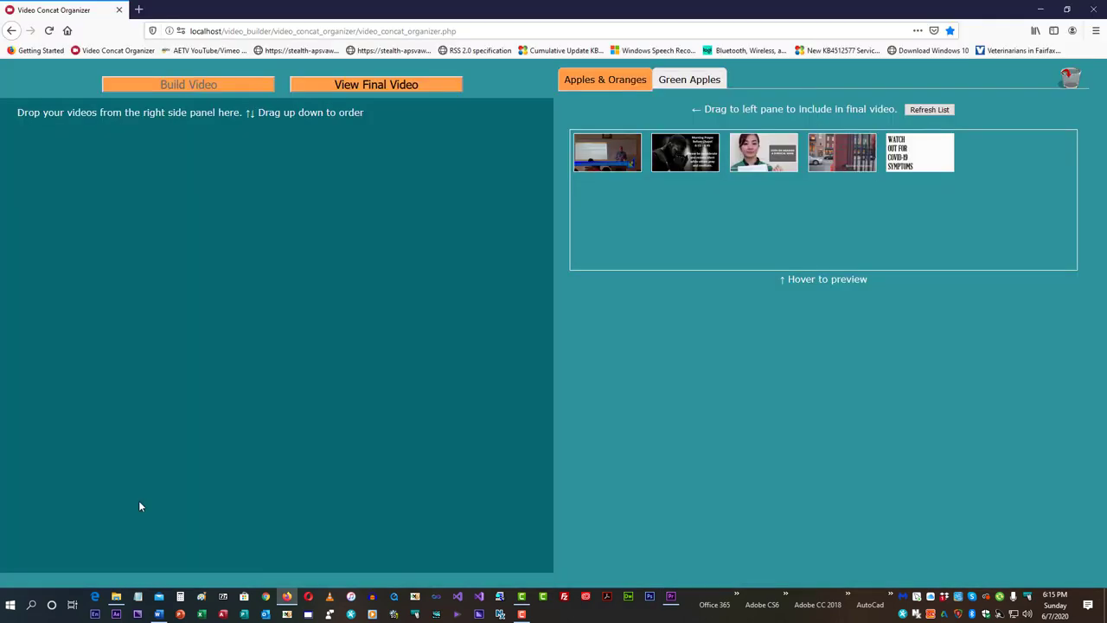
{"action": "key", "text": "alt+Tab"}
{"action": "key", "text": "alt+Tab"}
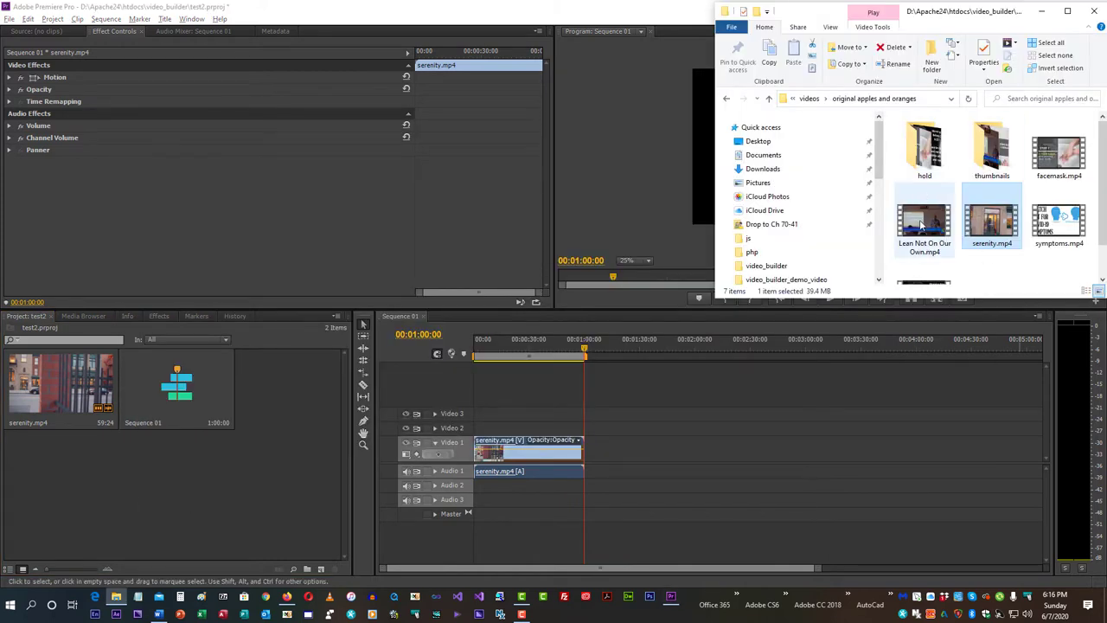
{"action": "left_click_drag", "start_coordinate": [920, 220], "coordinate": [222, 497]}
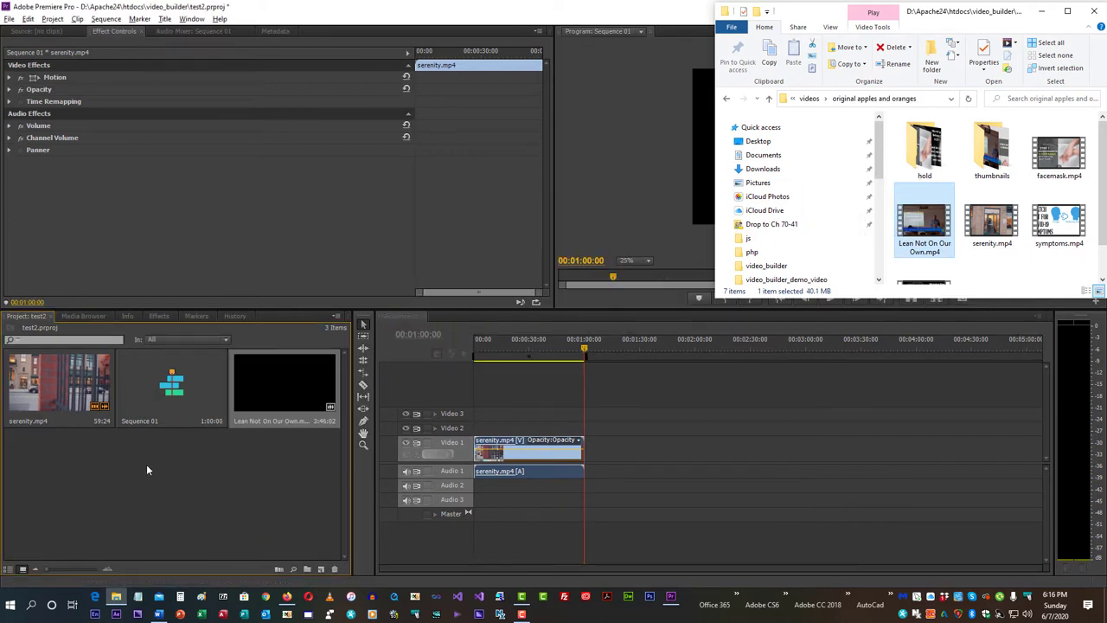
{"action": "left_click", "coordinate": [40, 384]}
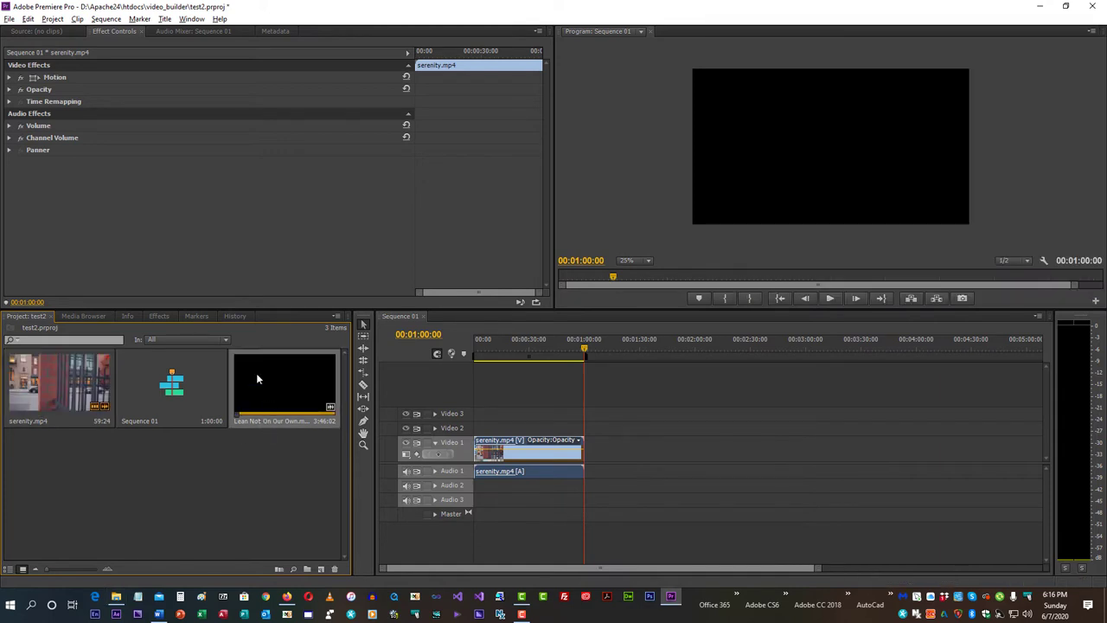
{"action": "left_click_drag", "start_coordinate": [256, 378], "coordinate": [584, 465]}
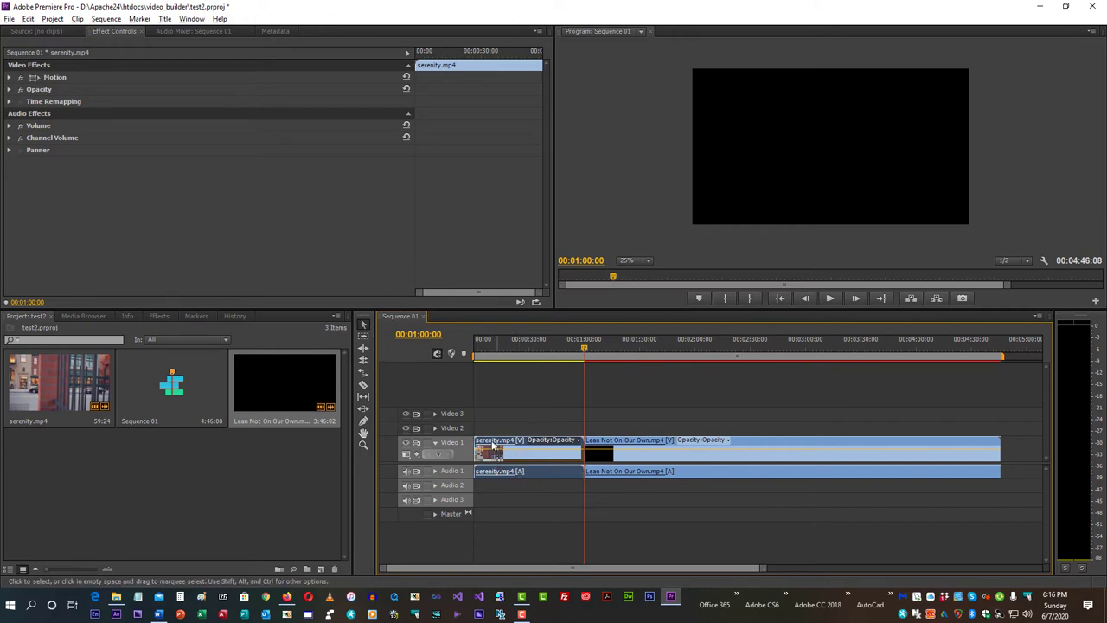
{"action": "left_click", "coordinate": [672, 465]}
{"action": "key", "text": "Right"}
{"action": "key", "text": "Right"}
{"action": "left_click", "coordinate": [728, 381]}
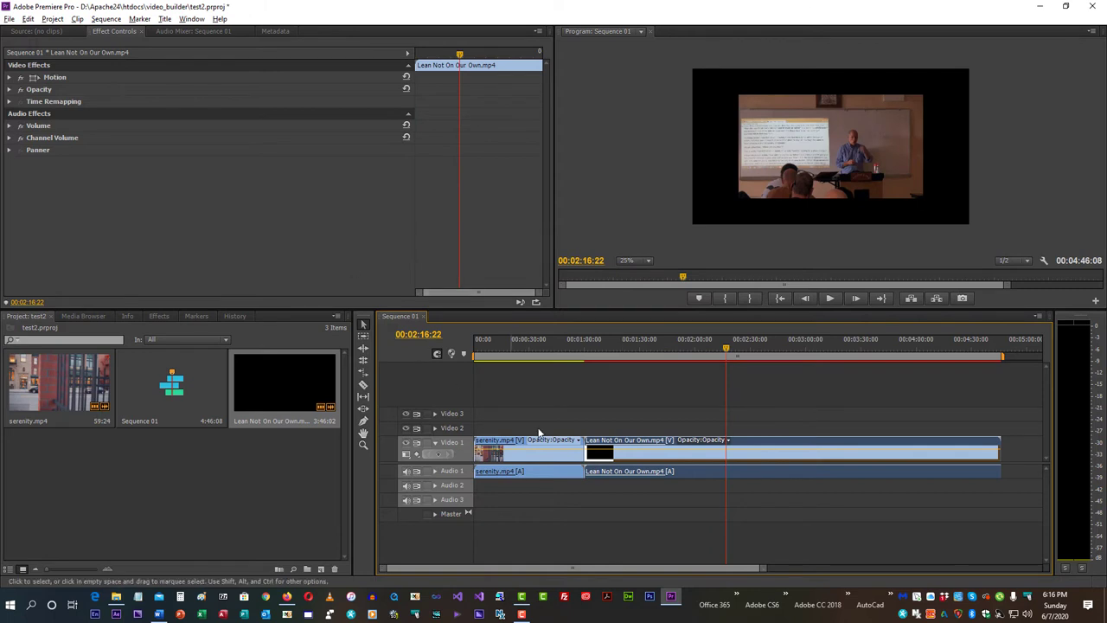
{"action": "left_click", "coordinate": [564, 456]}
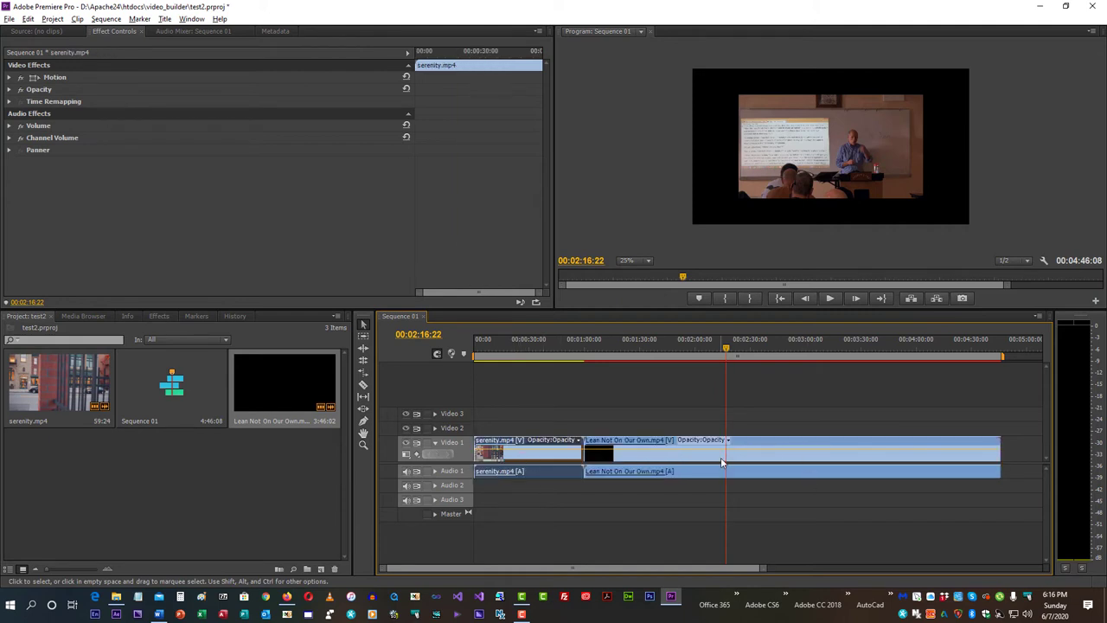
{"action": "left_click", "coordinate": [754, 455]}
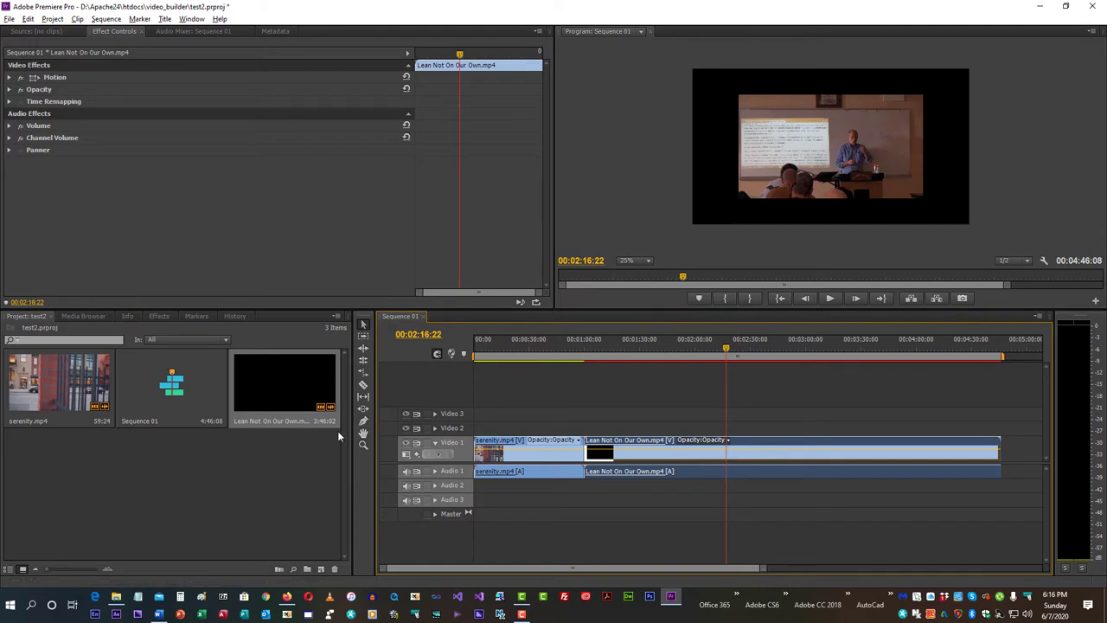
{"action": "key", "text": "Delete"}
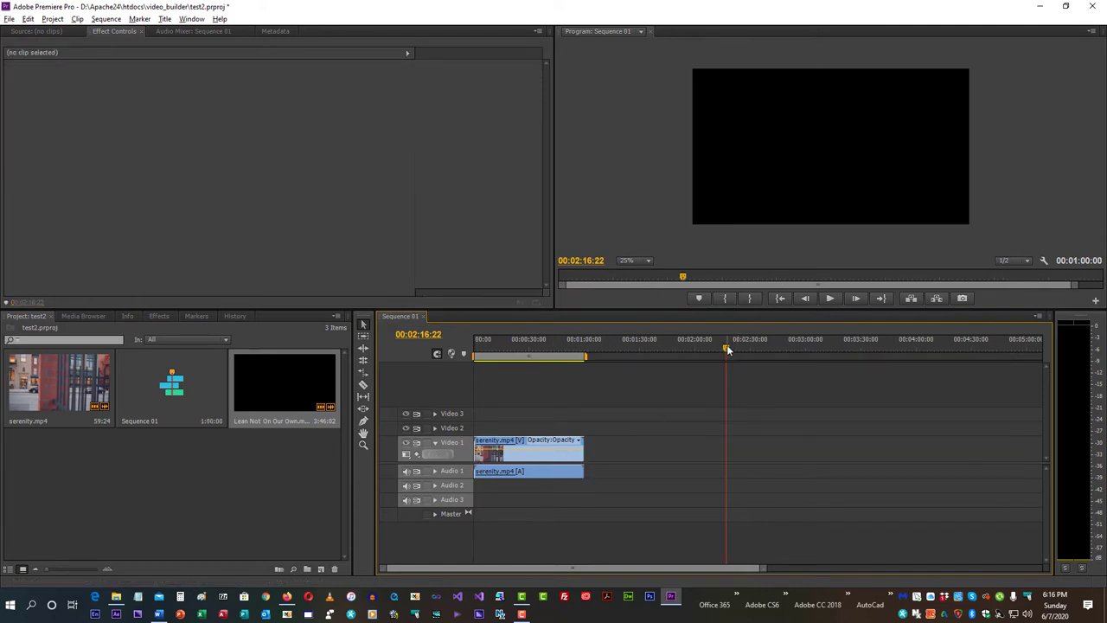
Step: Play the serenity clip from near its start and stop at 00:00:10:10
{"action": "left_click", "coordinate": [510, 393]}
{"action": "key", "text": "space"}
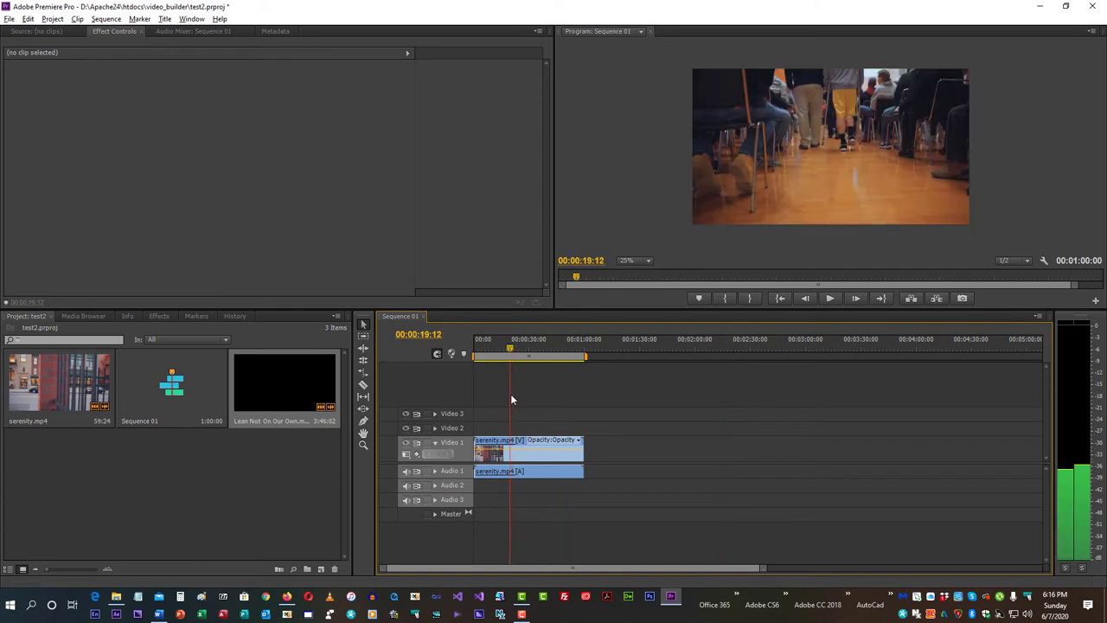
{"action": "left_click", "coordinate": [533, 394]}
{"action": "left_click", "coordinate": [494, 396]}
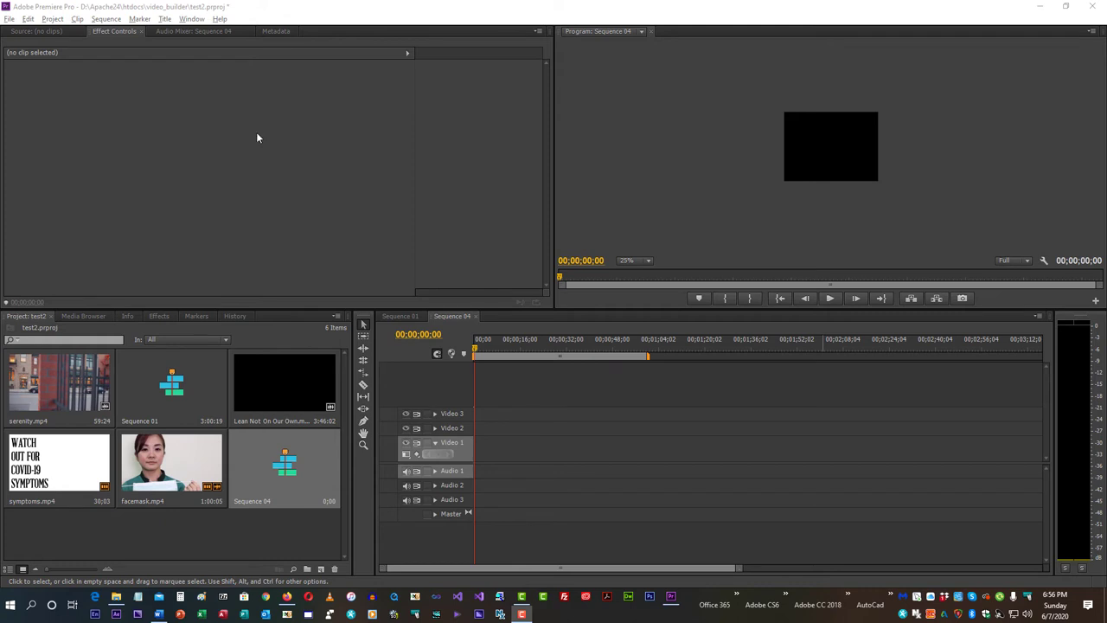
Step: Add facemask.mp4 to Sequence 04, match the sequence settings, and set the Program monitor to Fit
{"action": "left_click_drag", "start_coordinate": [164, 467], "coordinate": [530, 476]}
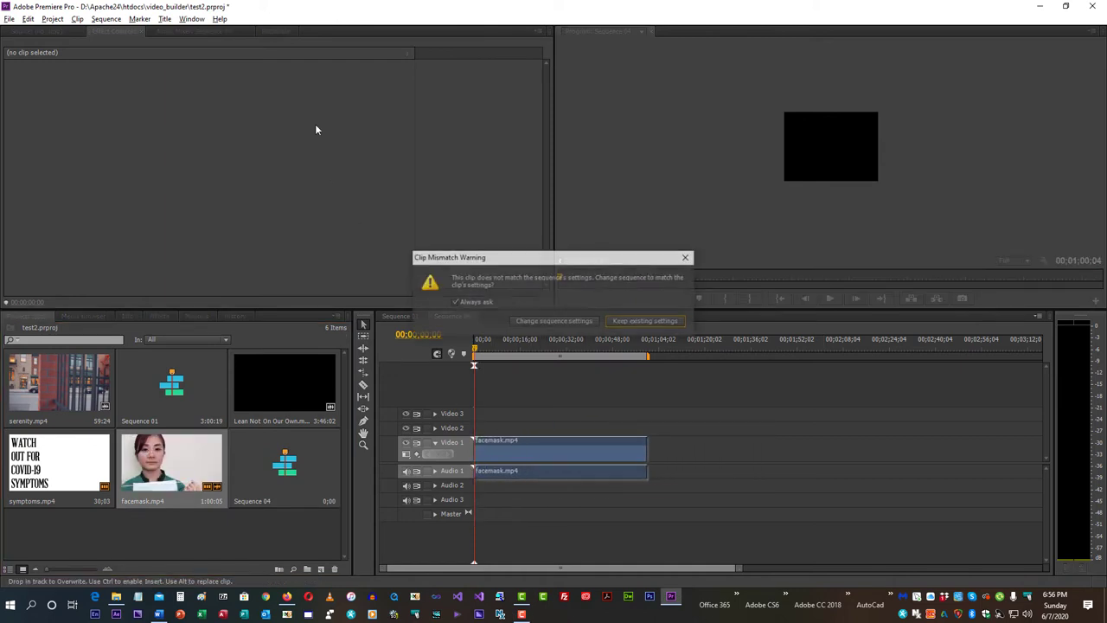
{"action": "left_click", "coordinate": [523, 322]}
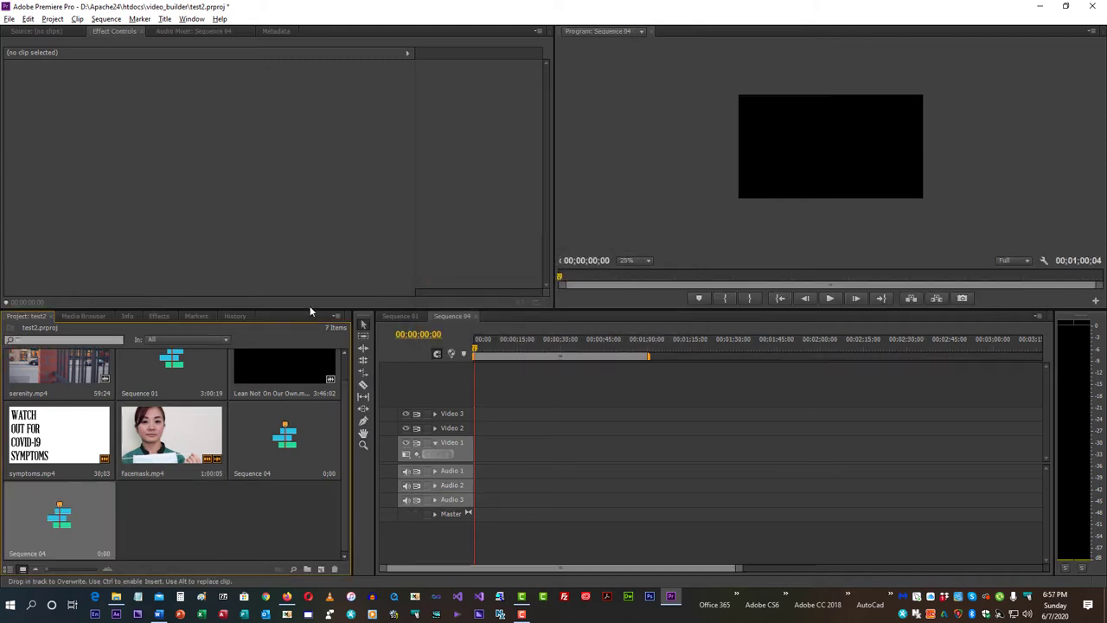
{"action": "left_click", "coordinate": [634, 260]}
{"action": "left_click", "coordinate": [638, 275]}
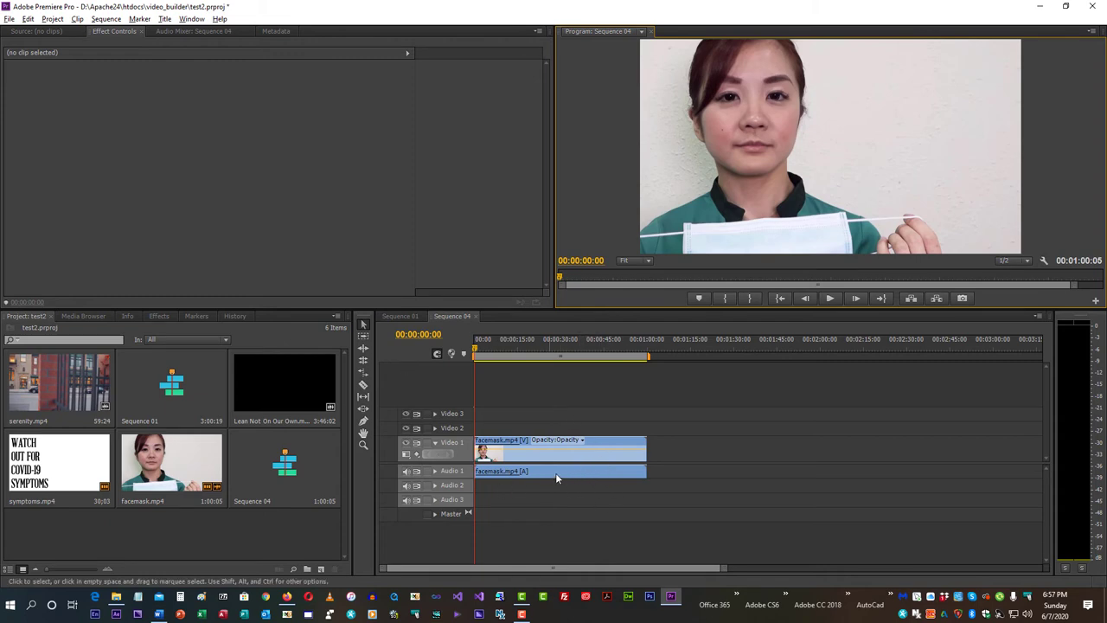
Step: Unlink facemask.mp4's audio from its video and trim the video's end shorter
{"action": "right_click", "coordinate": [558, 474]}
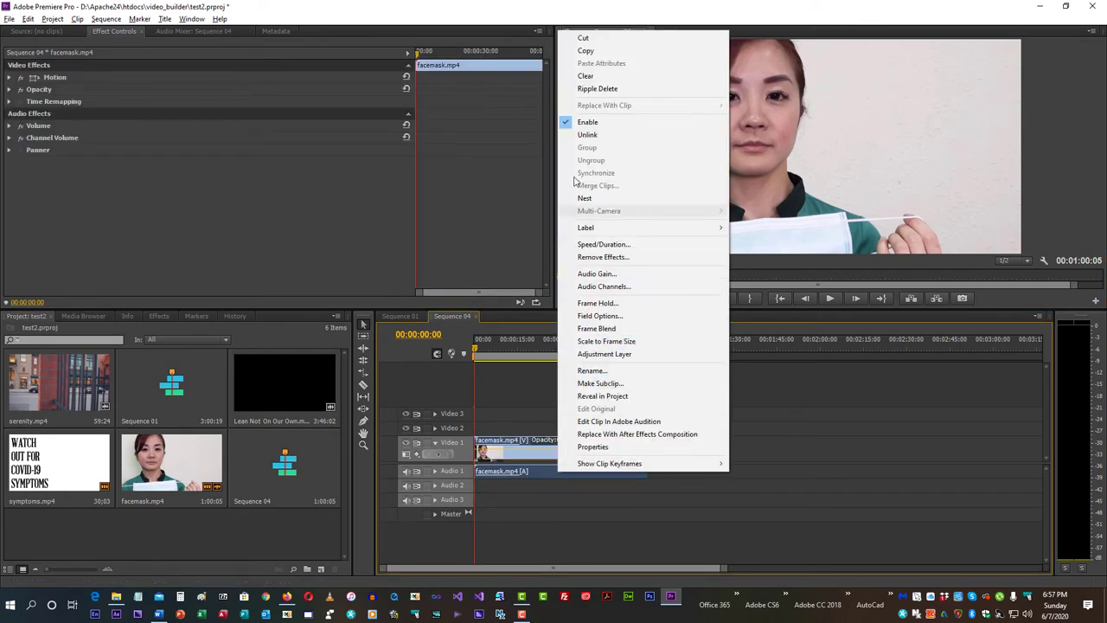
{"action": "left_click", "coordinate": [588, 134]}
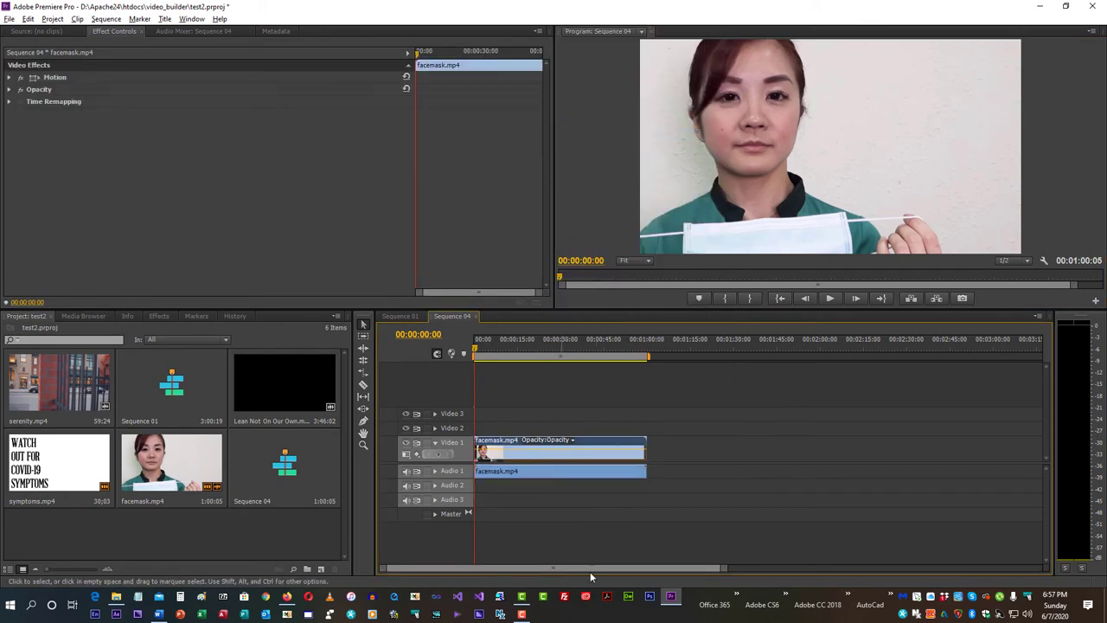
{"action": "left_click", "coordinate": [667, 444]}
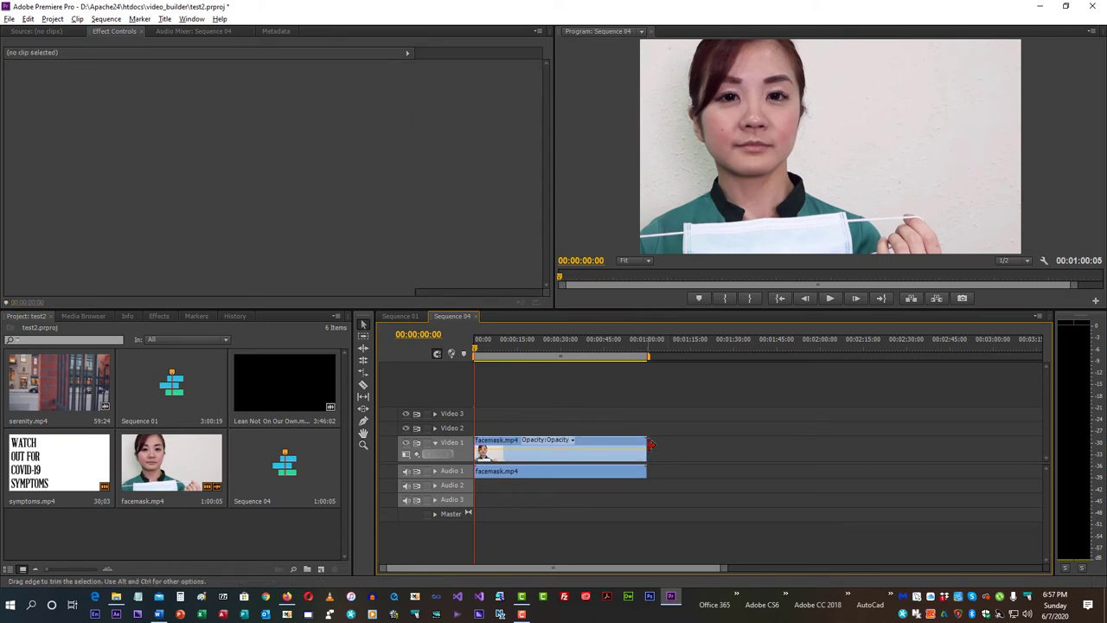
{"action": "left_click_drag", "start_coordinate": [622, 438], "coordinate": [602, 439]}
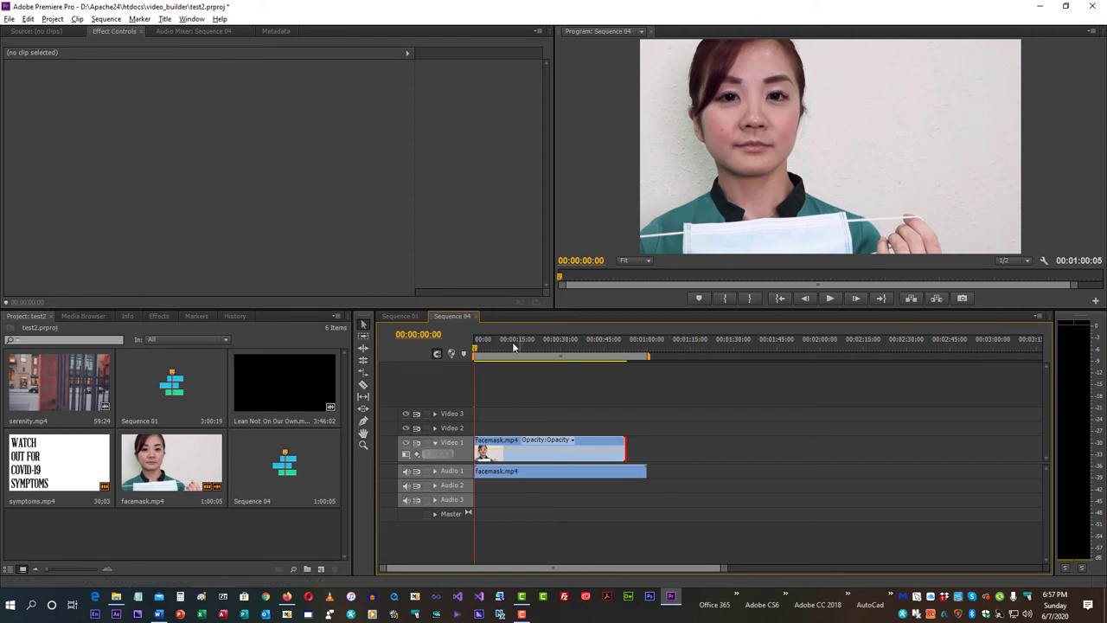
Step: Play from 00:00:49:00 to 00:00:57:24 to check the trim, then select the facemask audio
{"action": "left_click_drag", "start_coordinate": [474, 349], "coordinate": [620, 389]}
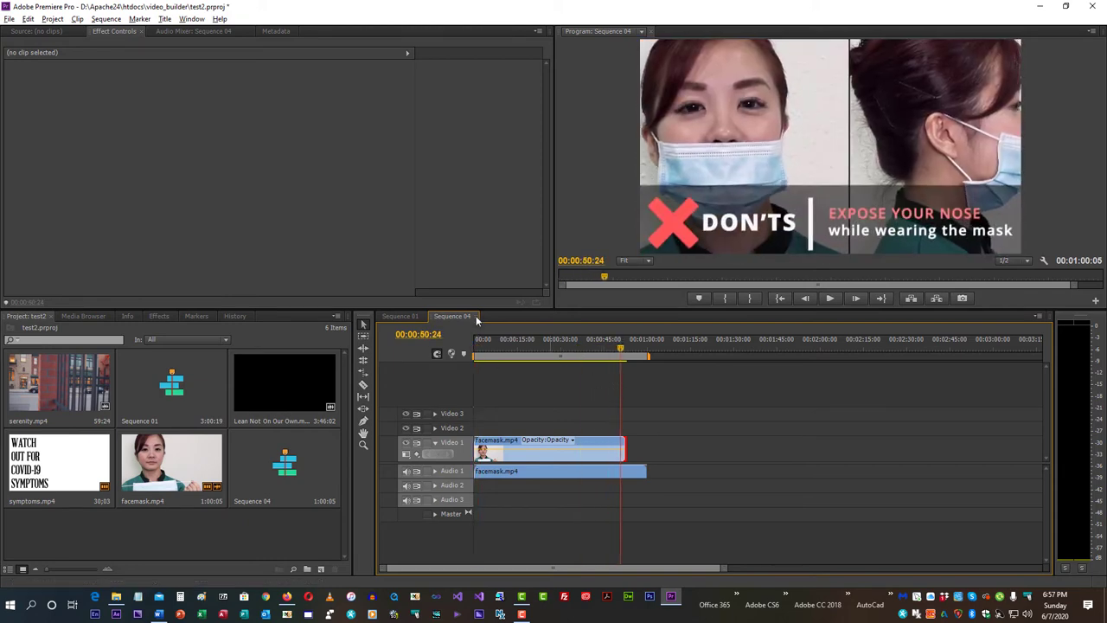
{"action": "key", "text": "space"}
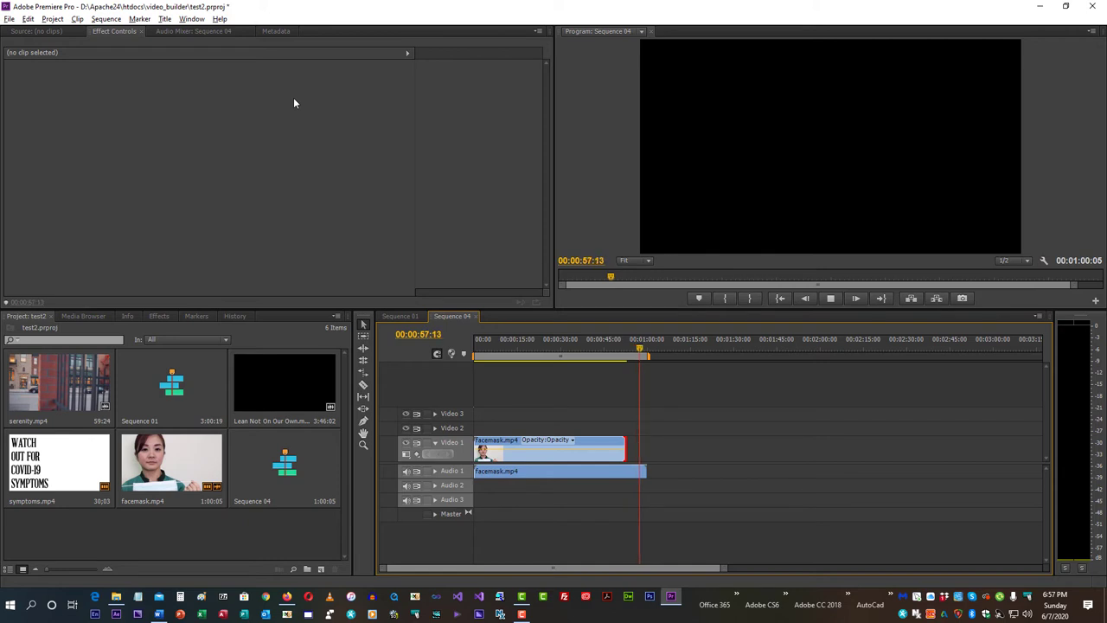
{"action": "key", "text": "space"}
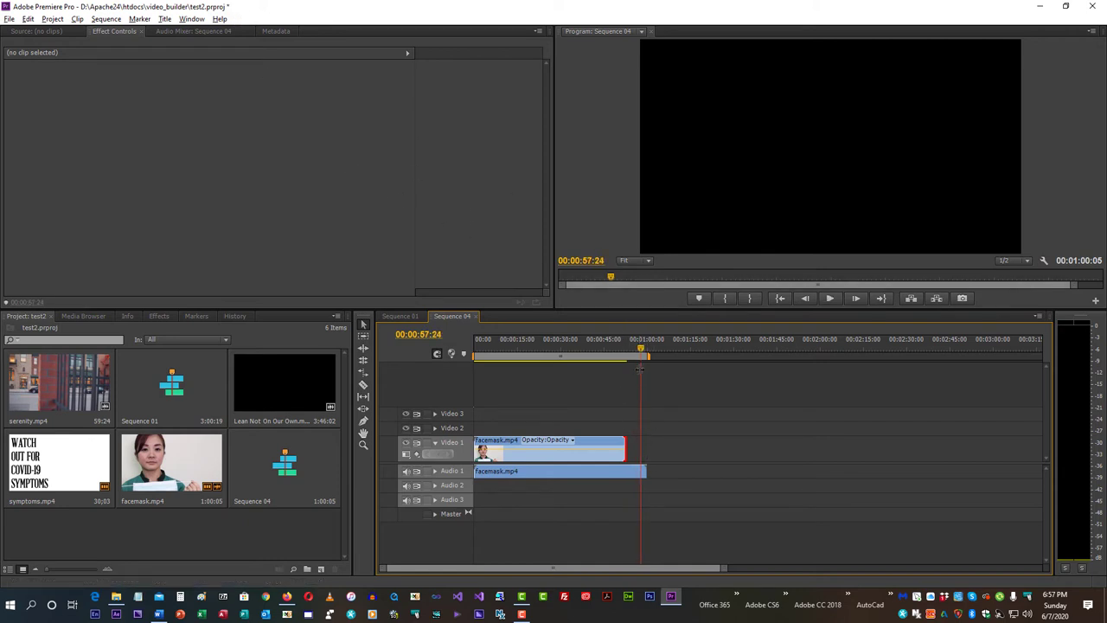
{"action": "left_click_drag", "start_coordinate": [640, 350], "coordinate": [526, 354]}
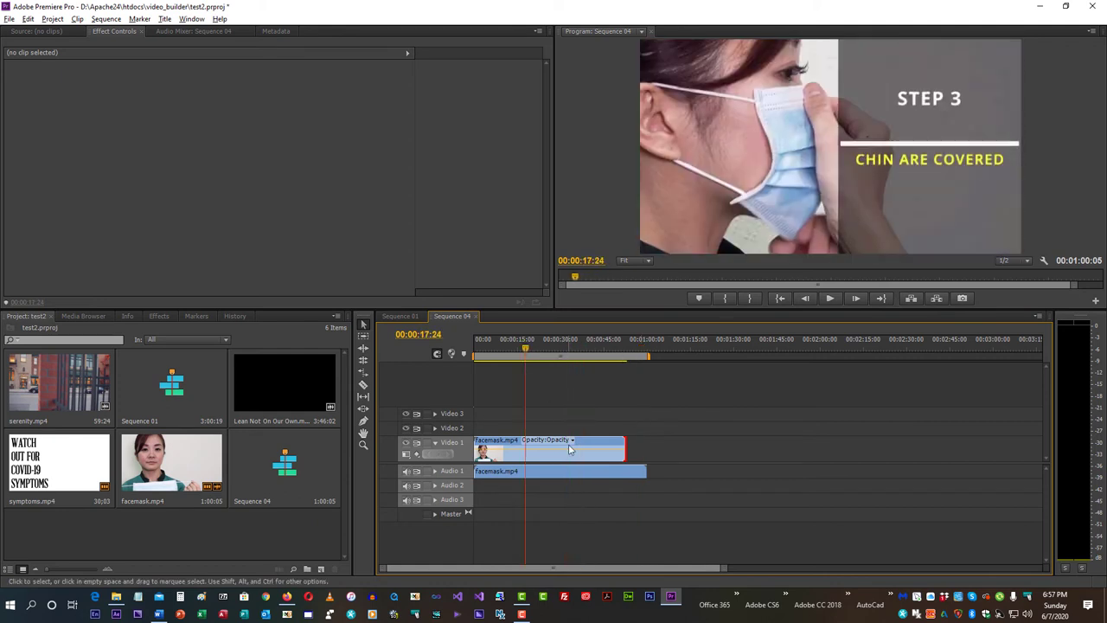
{"action": "left_click", "coordinate": [639, 475]}
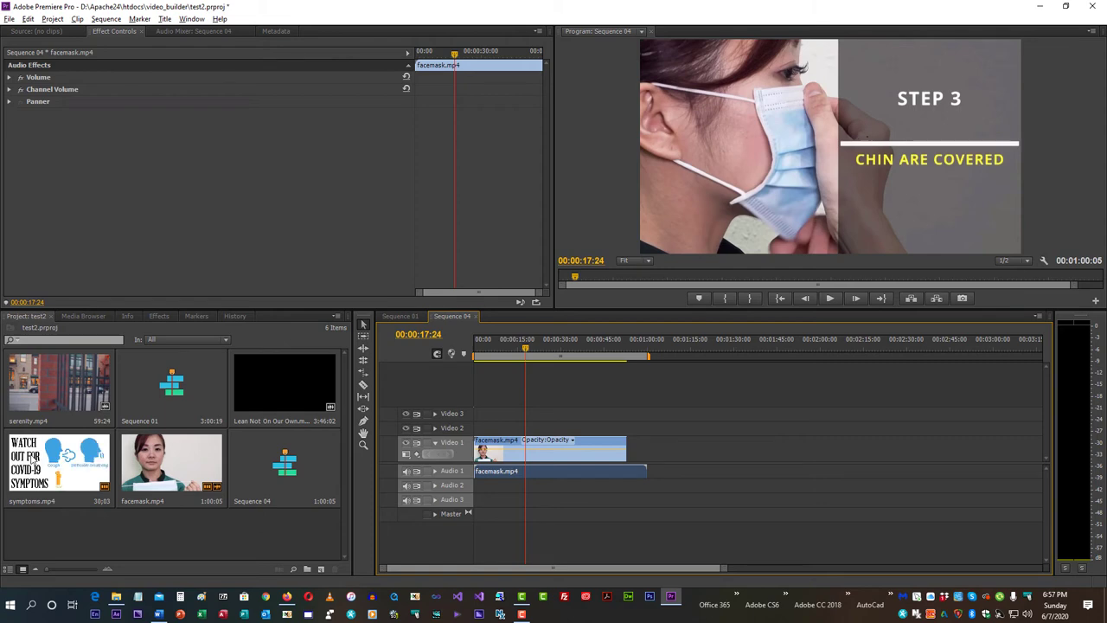
Step: Place serenity.mp4 on Video 1 after facemask.mp4 in Sequence 04
{"action": "left_click", "coordinate": [86, 449]}
{"action": "left_click_drag", "start_coordinate": [465, 481], "coordinate": [36, 470]}
{"action": "left_click_drag", "start_coordinate": [49, 359], "coordinate": [654, 451]}
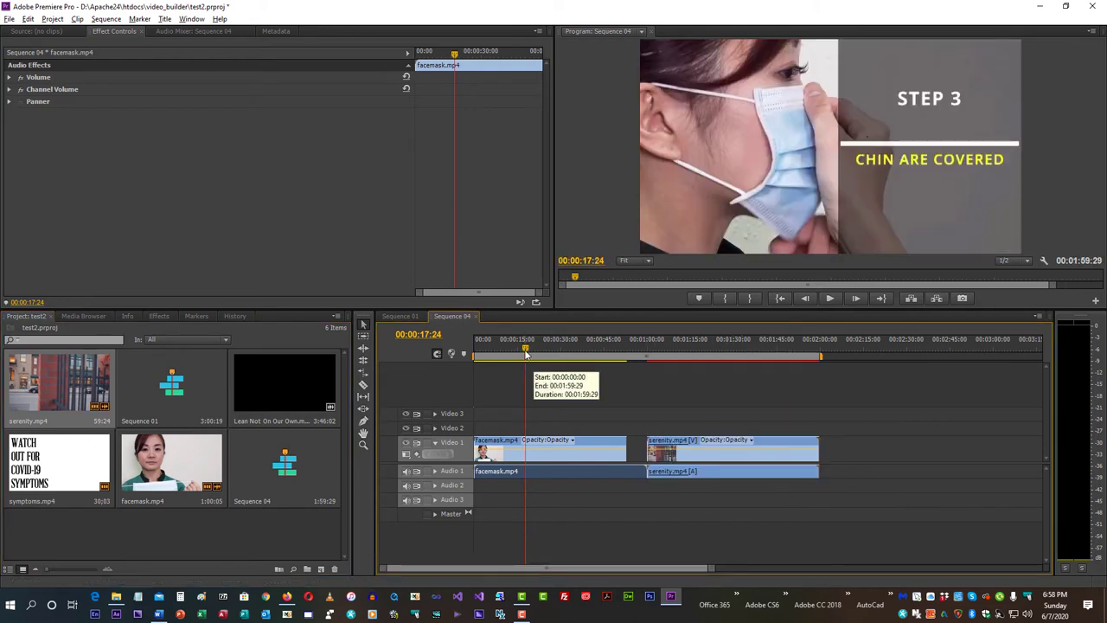
Step: Check the playhead at 00:00:56:00 and 00:00:48:24, then select the serenity.mp4 clip
{"action": "left_click", "coordinate": [525, 346]}
{"action": "left_click", "coordinate": [636, 346]}
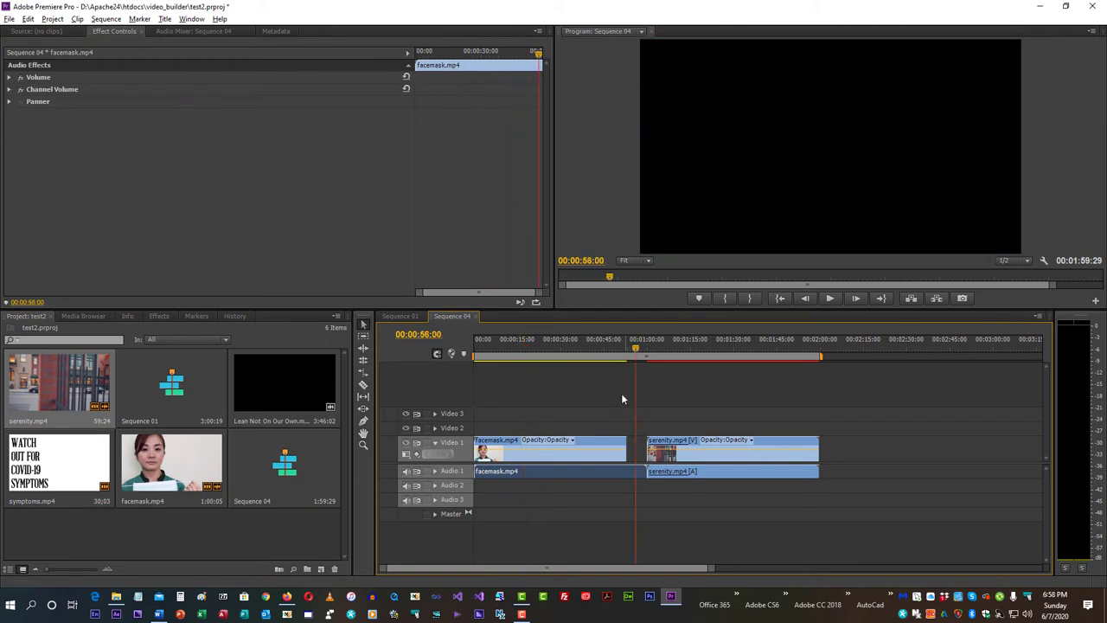
{"action": "left_click", "coordinate": [617, 355]}
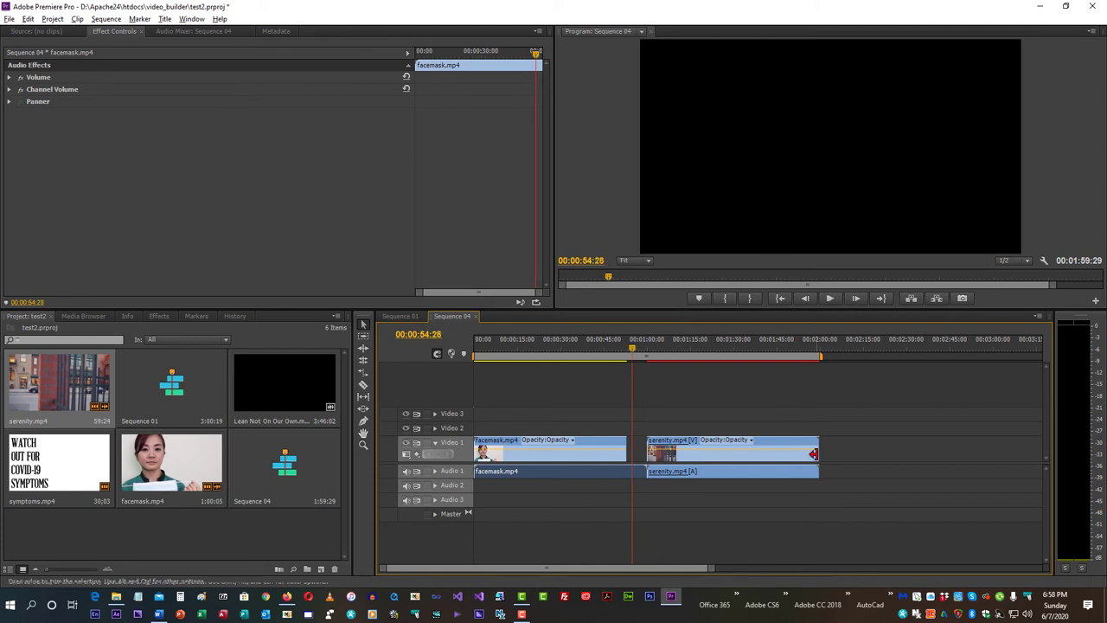
{"action": "left_click", "coordinate": [716, 460]}
Step: Delete serenity.mp4 from Sequence 04 and trim facemask.mp4's audio to end with its video
{"action": "key", "text": "Delete"}
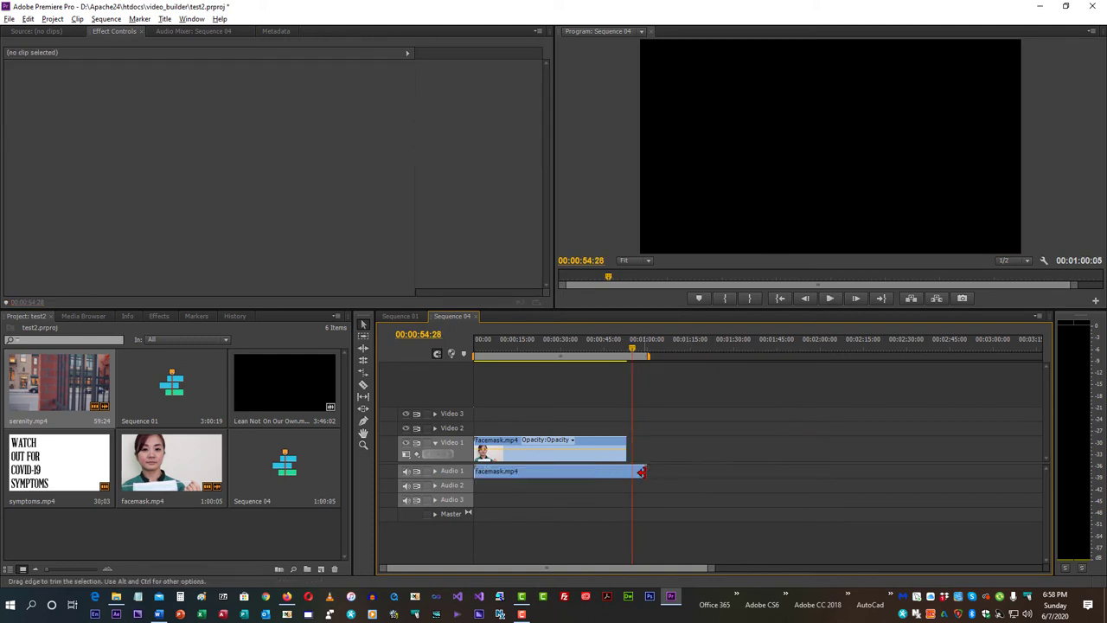
{"action": "left_click_drag", "start_coordinate": [641, 472], "coordinate": [624, 473]}
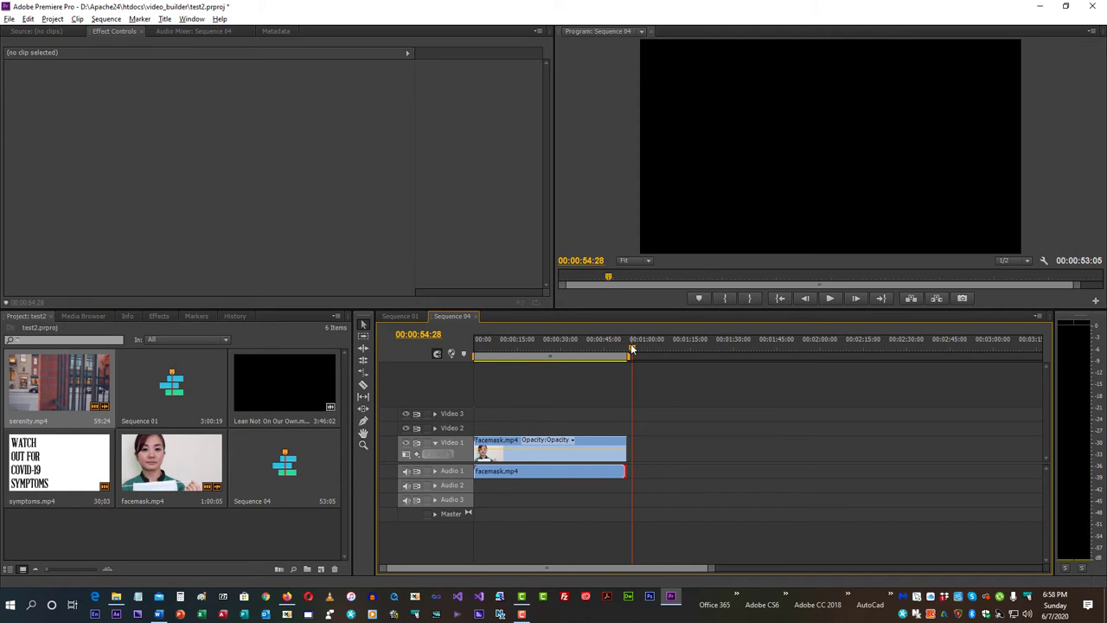
{"action": "left_click_drag", "start_coordinate": [631, 348], "coordinate": [595, 348]}
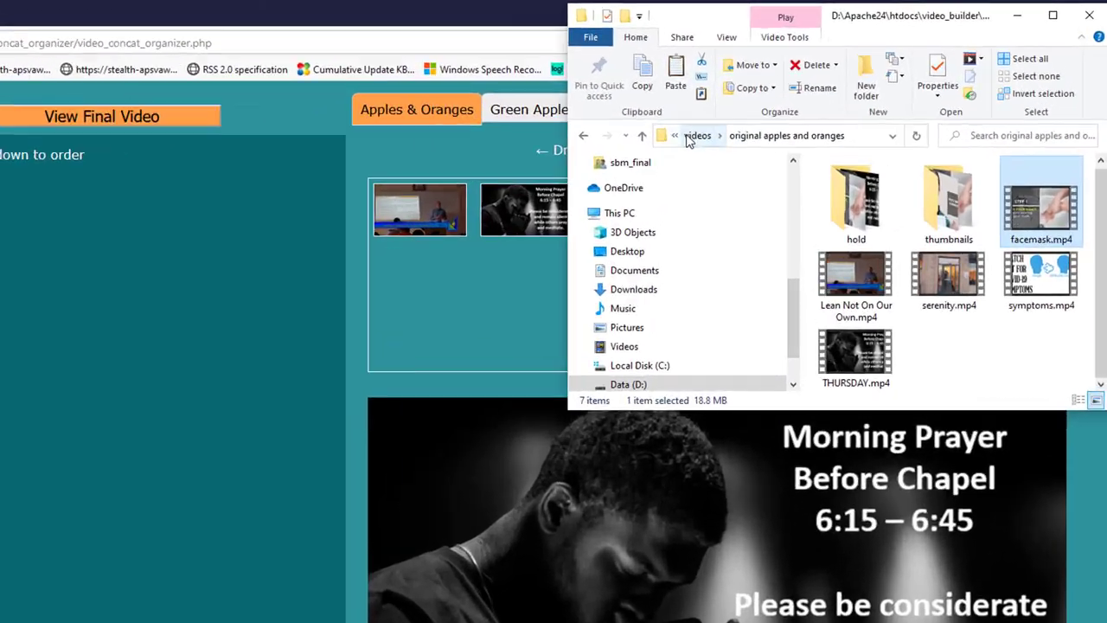
Step: Go up to D:\, then into Apache24 > htdocs > video_builder > videos and select original apples and oranges
{"action": "left_click", "coordinate": [794, 99]}
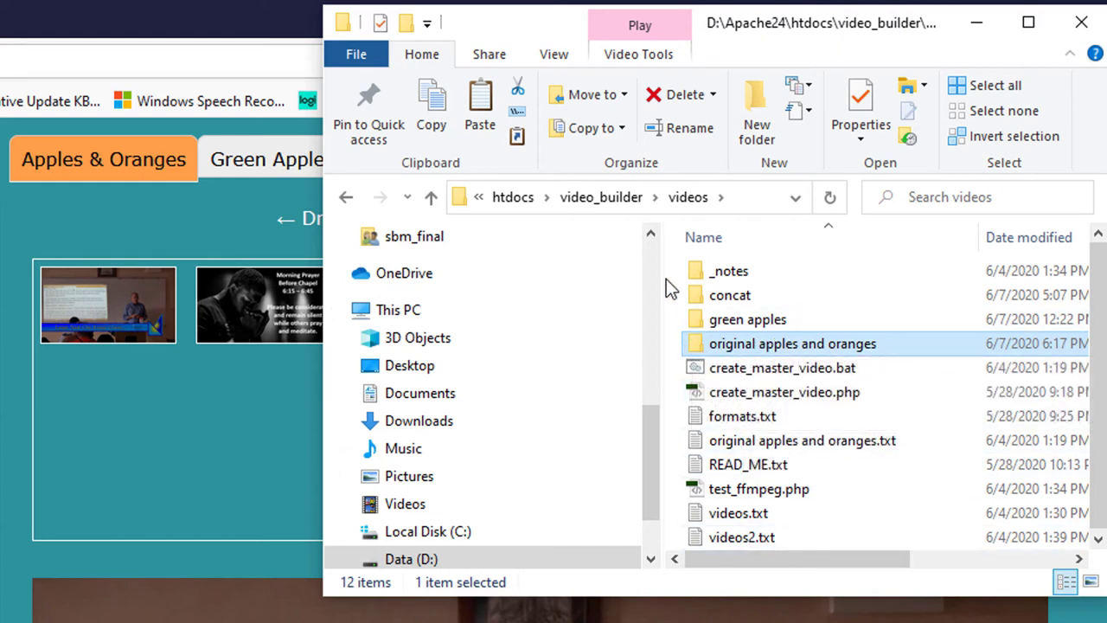
{"action": "left_click", "coordinate": [514, 199]}
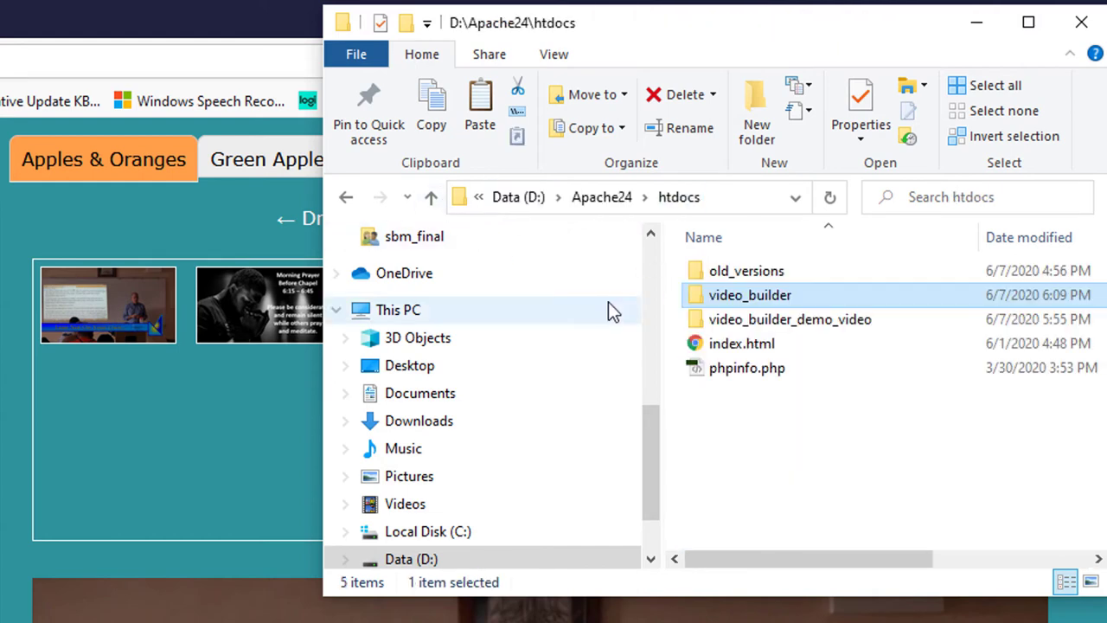
{"action": "left_click", "coordinate": [432, 198]}
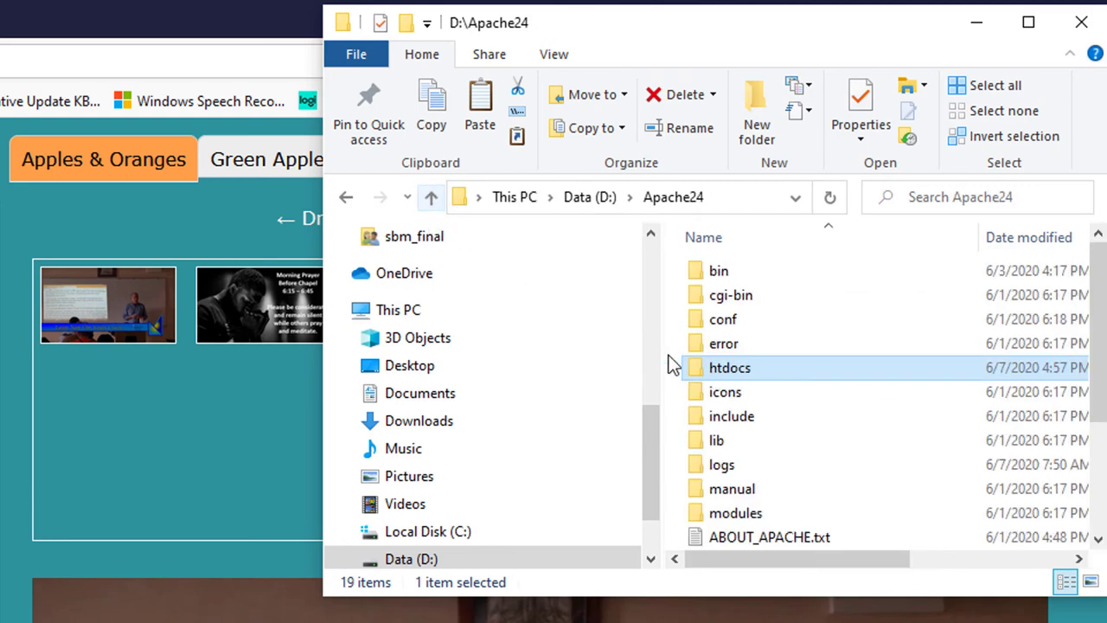
{"action": "left_click", "coordinate": [578, 203]}
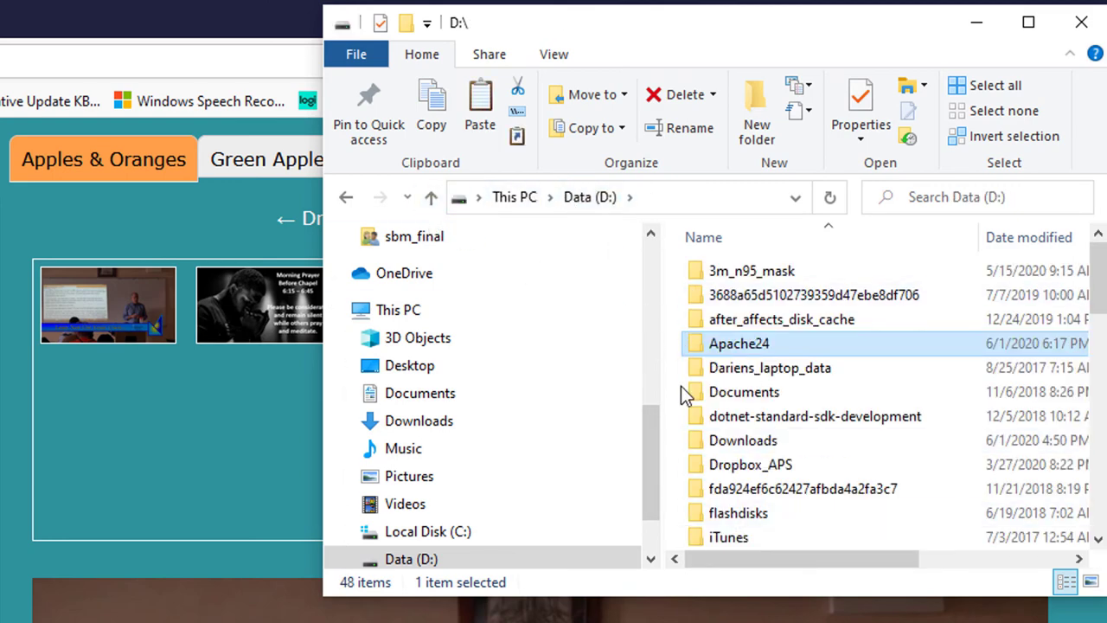
{"action": "double_click", "coordinate": [705, 341]}
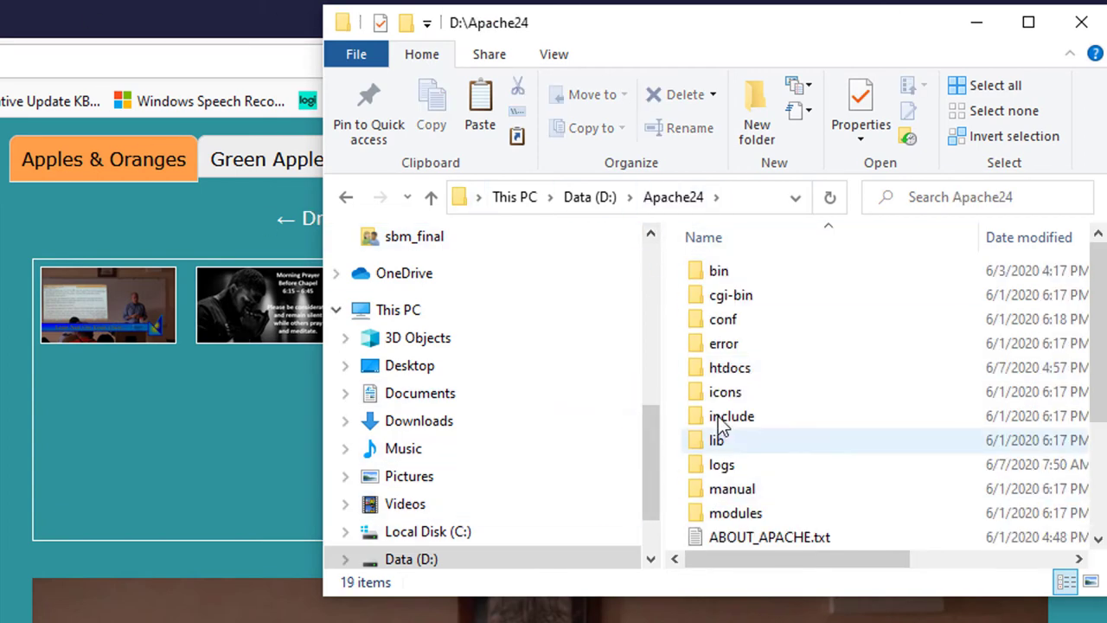
{"action": "left_click", "coordinate": [705, 378]}
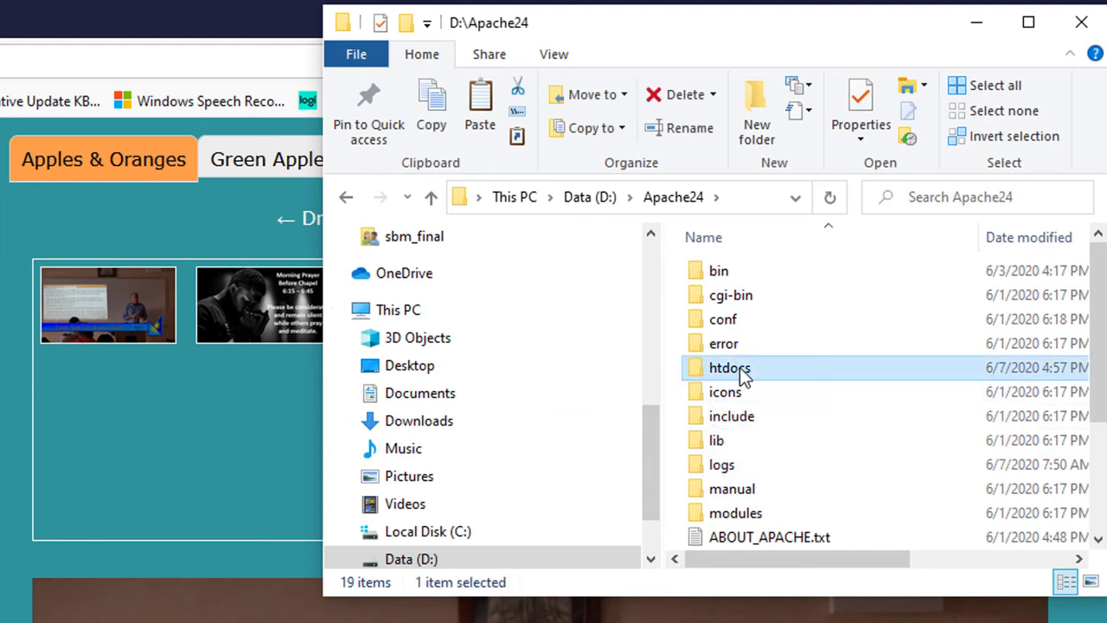
{"action": "double_click", "coordinate": [695, 369]}
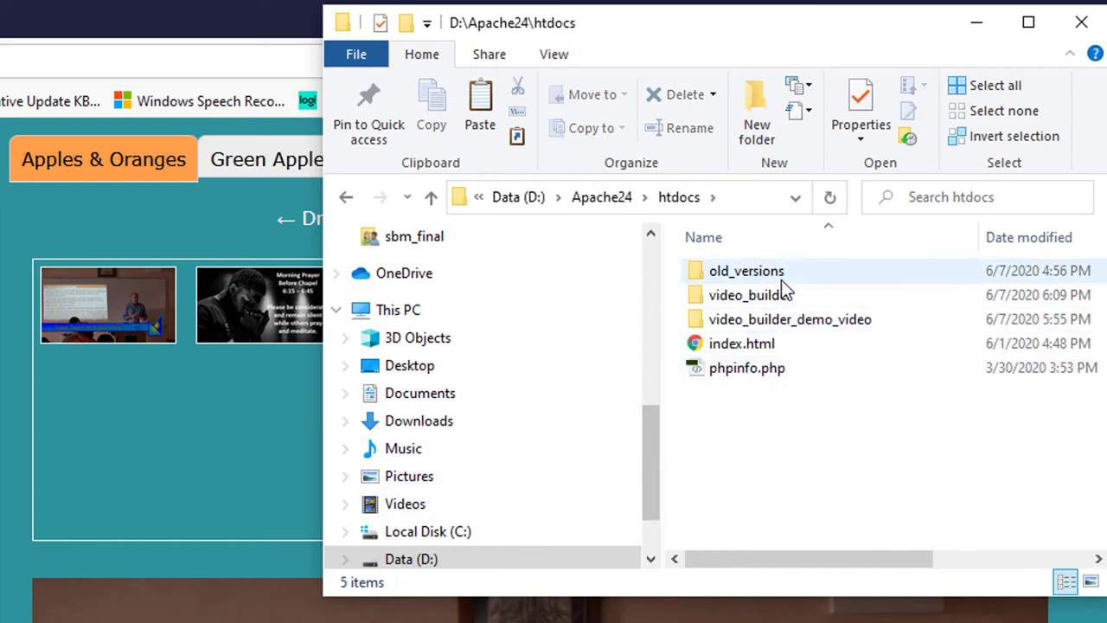
{"action": "double_click", "coordinate": [703, 296]}
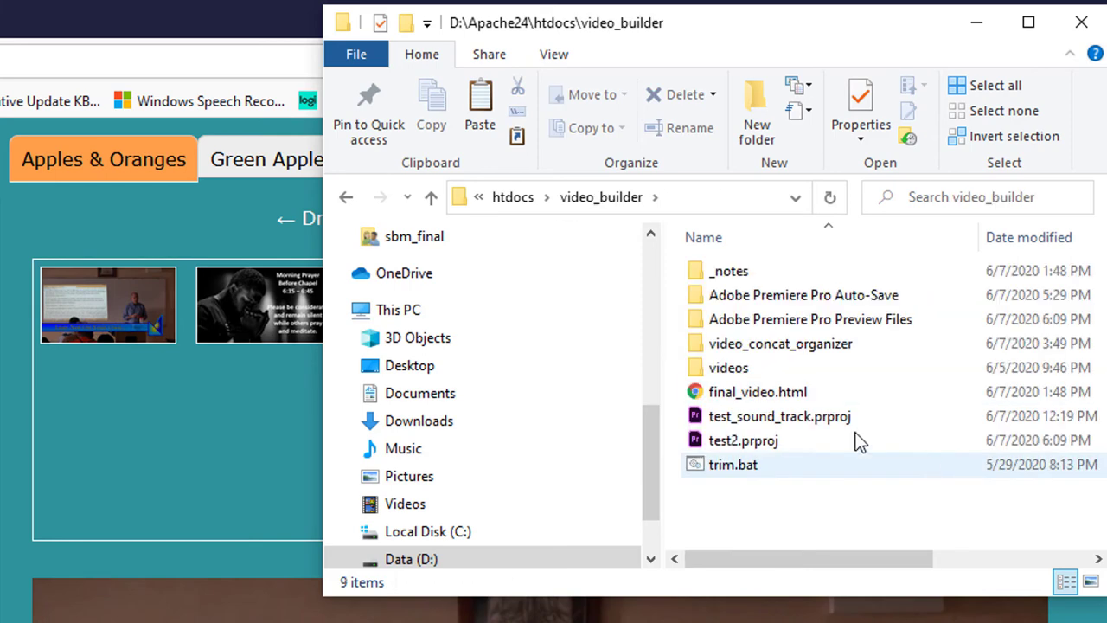
{"action": "double_click", "coordinate": [700, 368]}
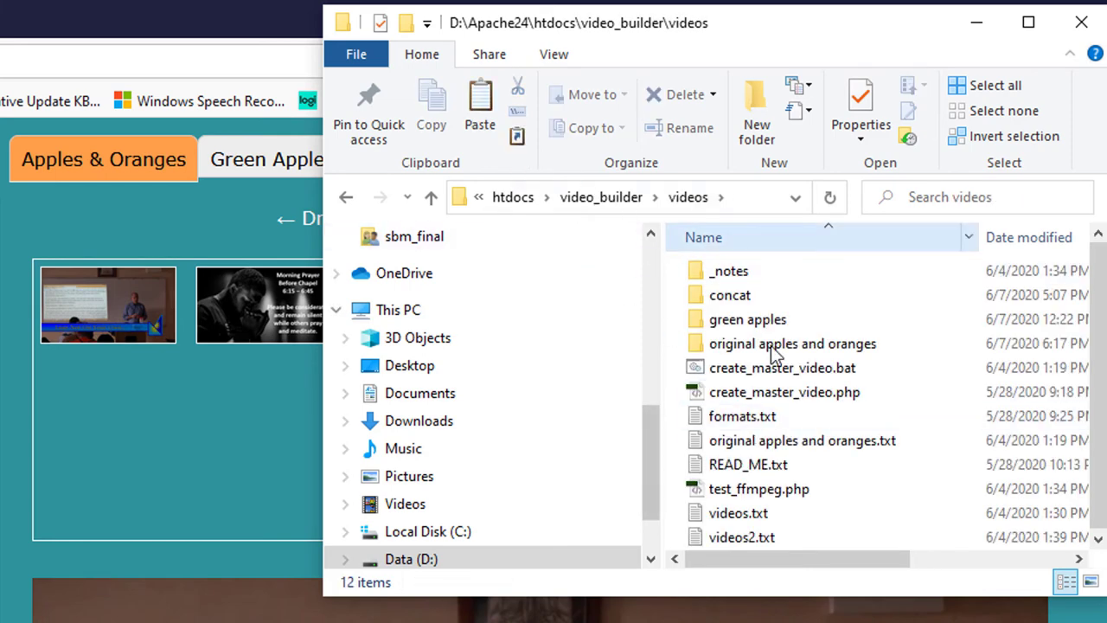
{"action": "left_click", "coordinate": [693, 345]}
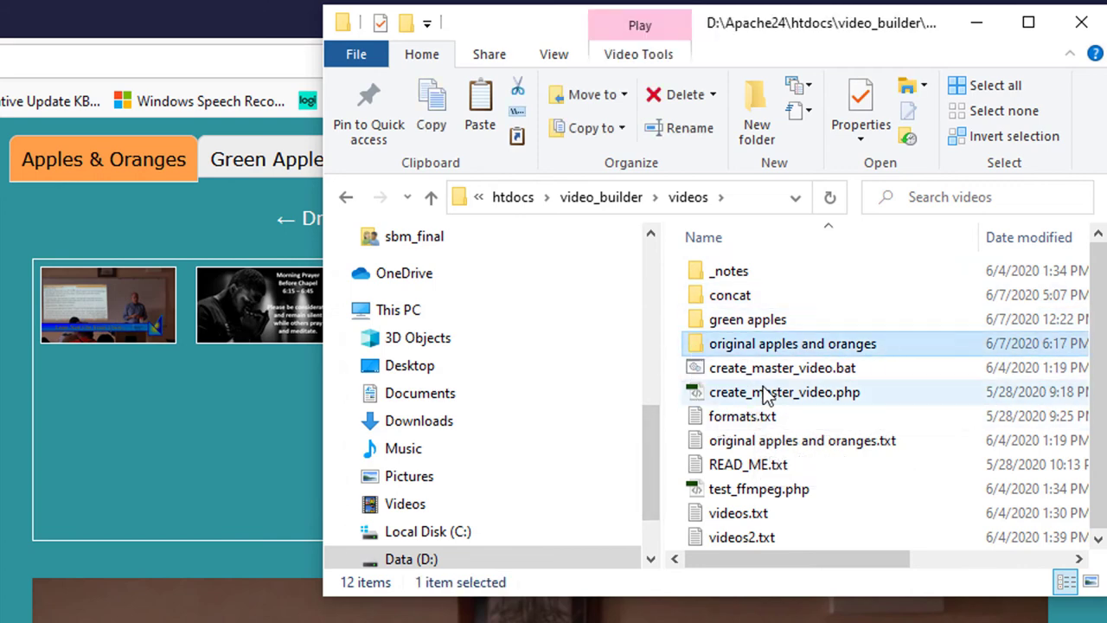
Step: Open and dismiss the original apples and oranges context menu, then select the green apples folder
{"action": "right_click", "coordinate": [696, 346]}
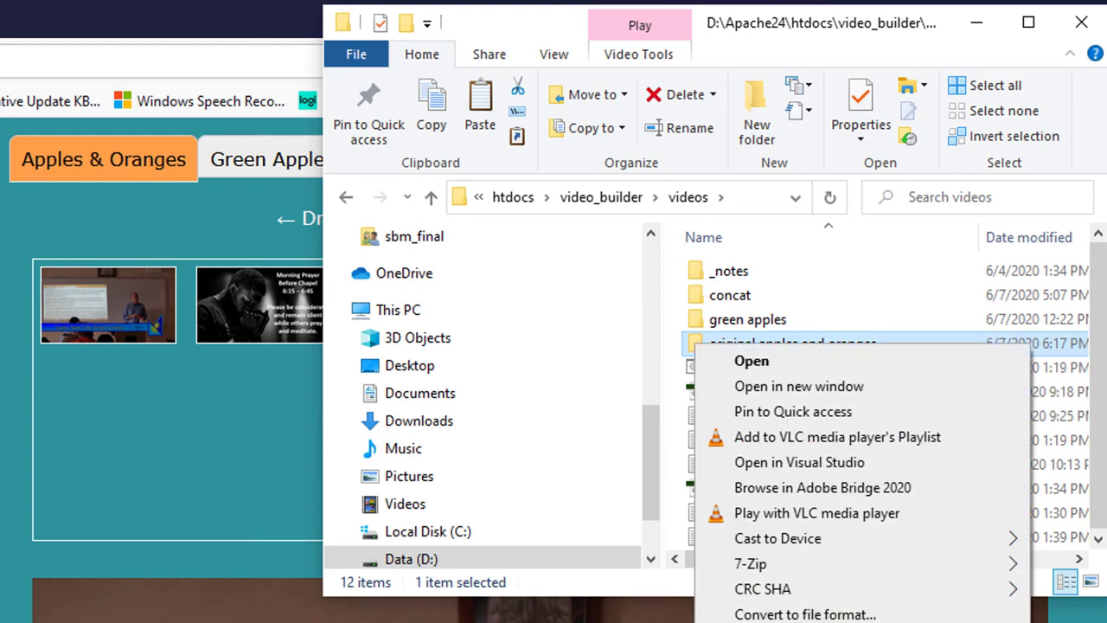
{"action": "key", "text": "Escape"}
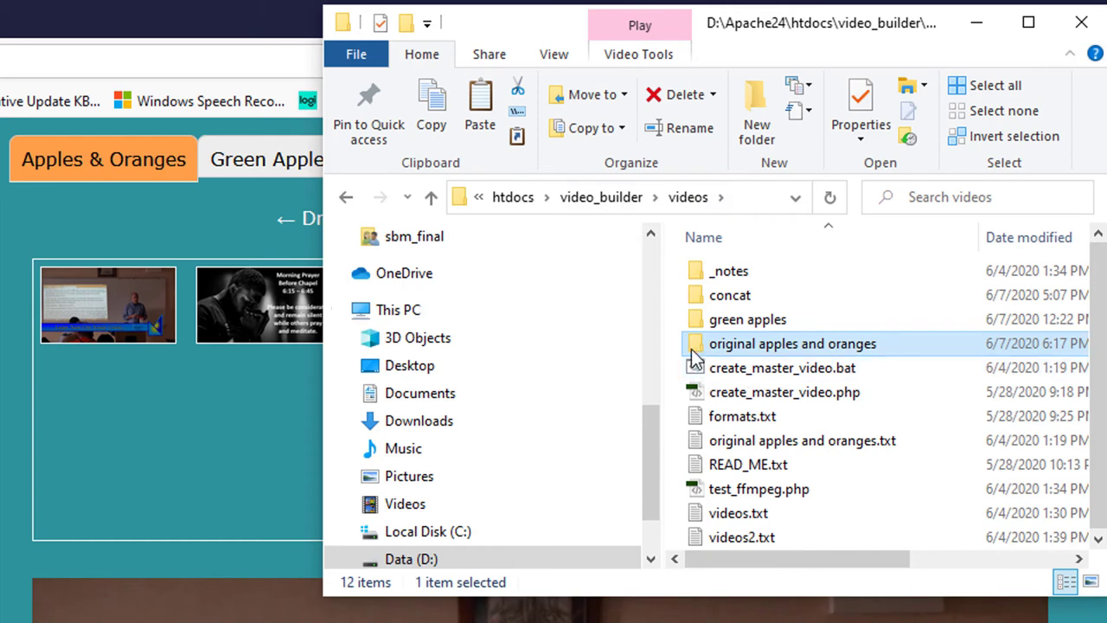
{"action": "mouse_move", "coordinate": [694, 357]}
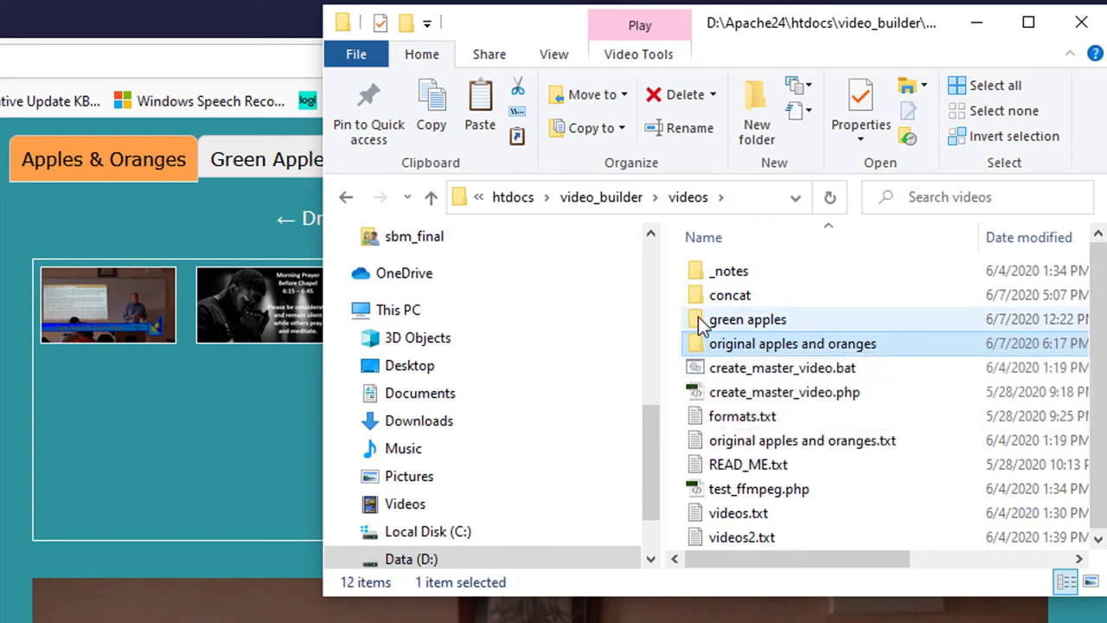
{"action": "left_click", "coordinate": [699, 320]}
{"action": "left_click", "coordinate": [700, 295]}
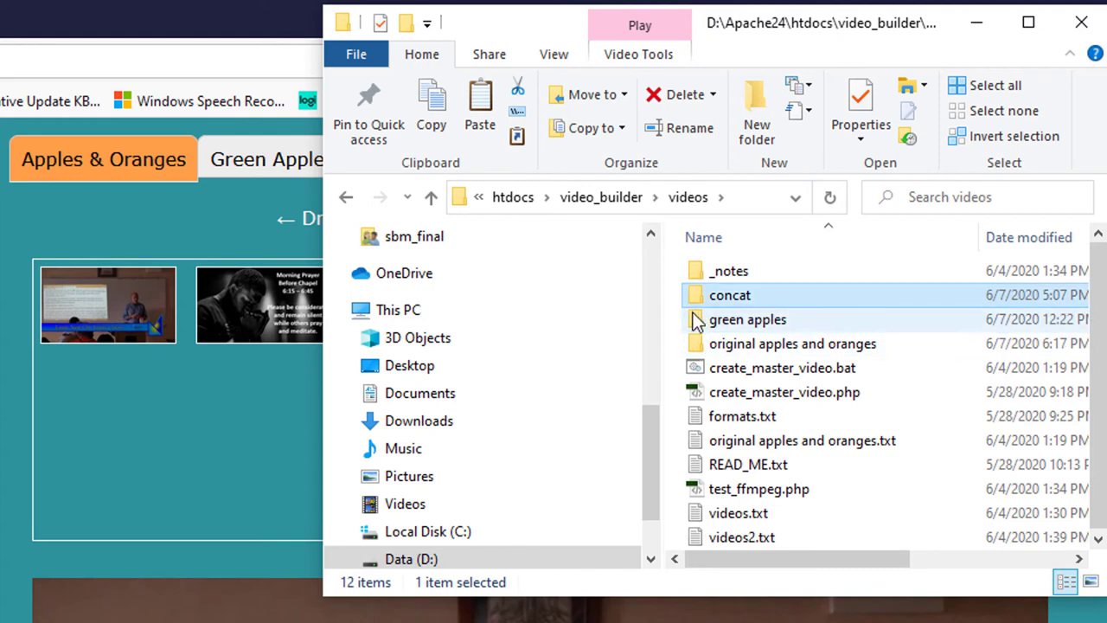
{"action": "left_click", "coordinate": [700, 320]}
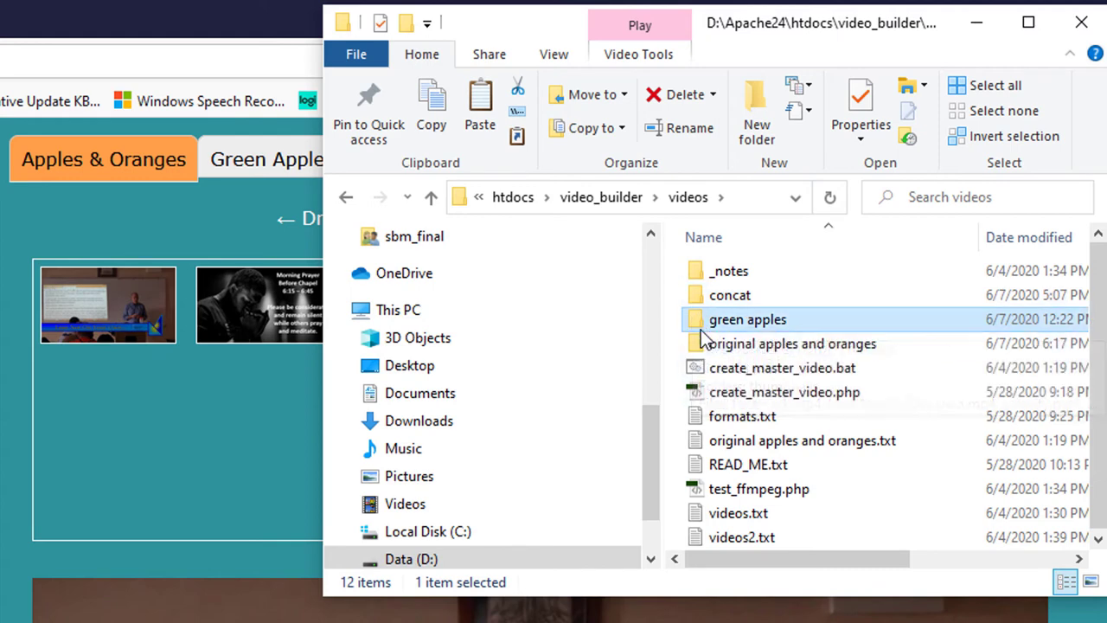
{"action": "mouse_move", "coordinate": [702, 350]}
Step: Look inside original apples and oranges, then return to videos and open green apples
{"action": "double_click", "coordinate": [698, 344]}
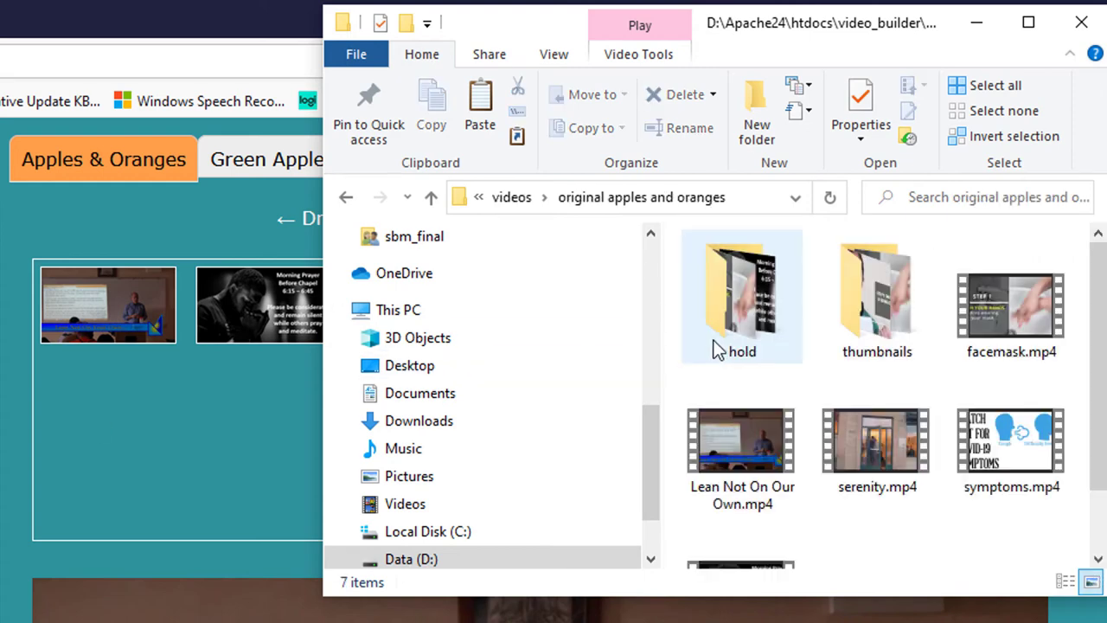
{"action": "scroll", "coordinate": [998, 417], "scroll_direction": "down", "scroll_amount": 2}
{"action": "scroll", "coordinate": [997, 417], "scroll_direction": "up", "scroll_amount": 2}
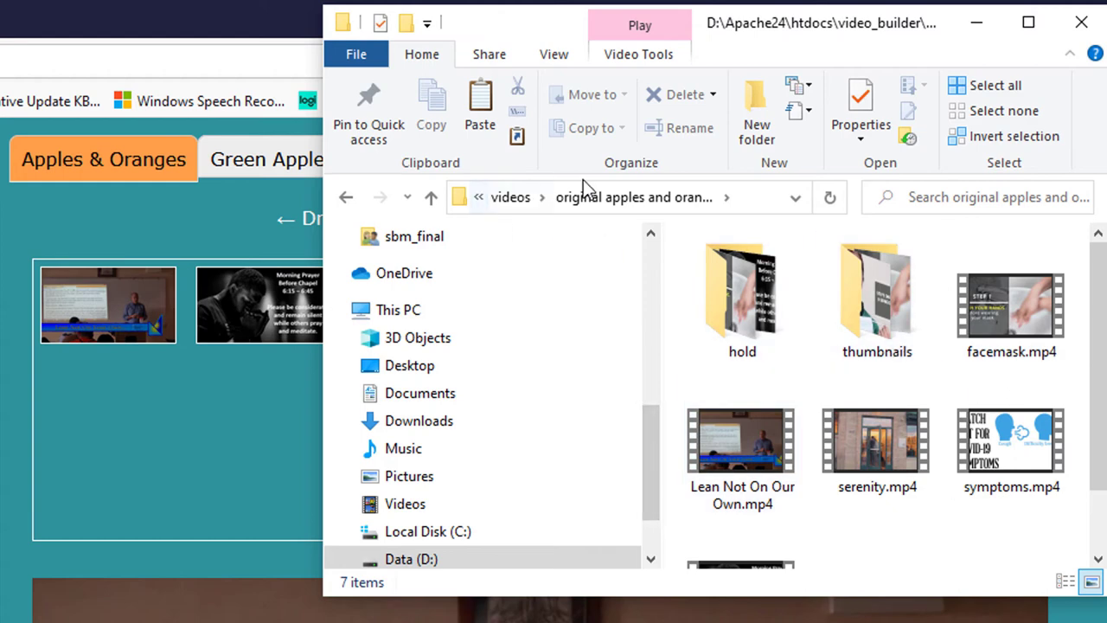
{"action": "left_click", "coordinate": [513, 200]}
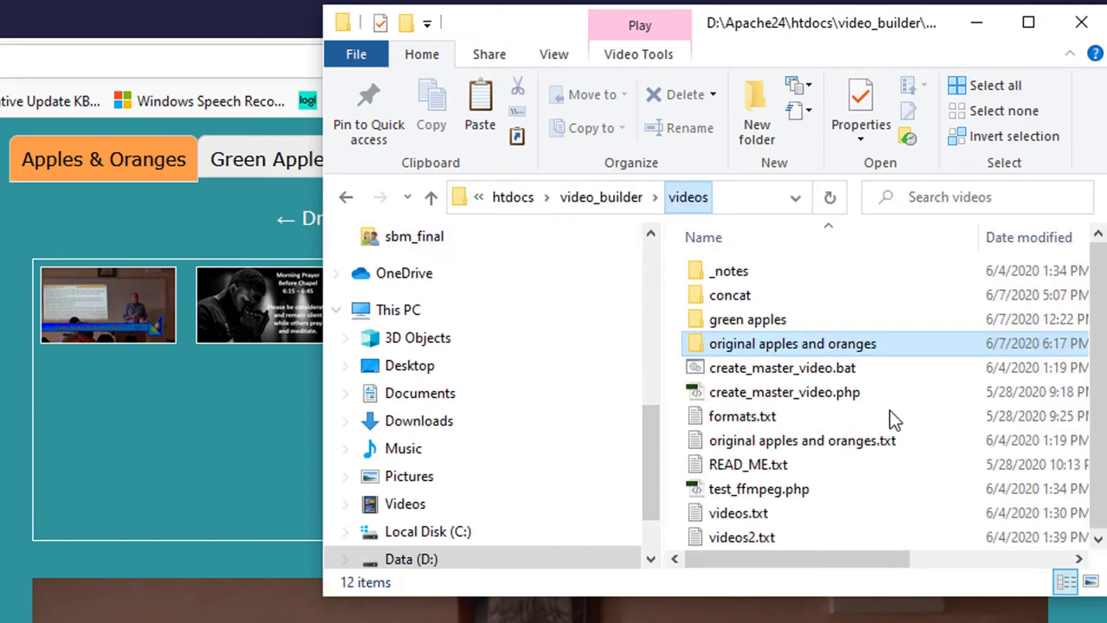
{"action": "double_click", "coordinate": [702, 319]}
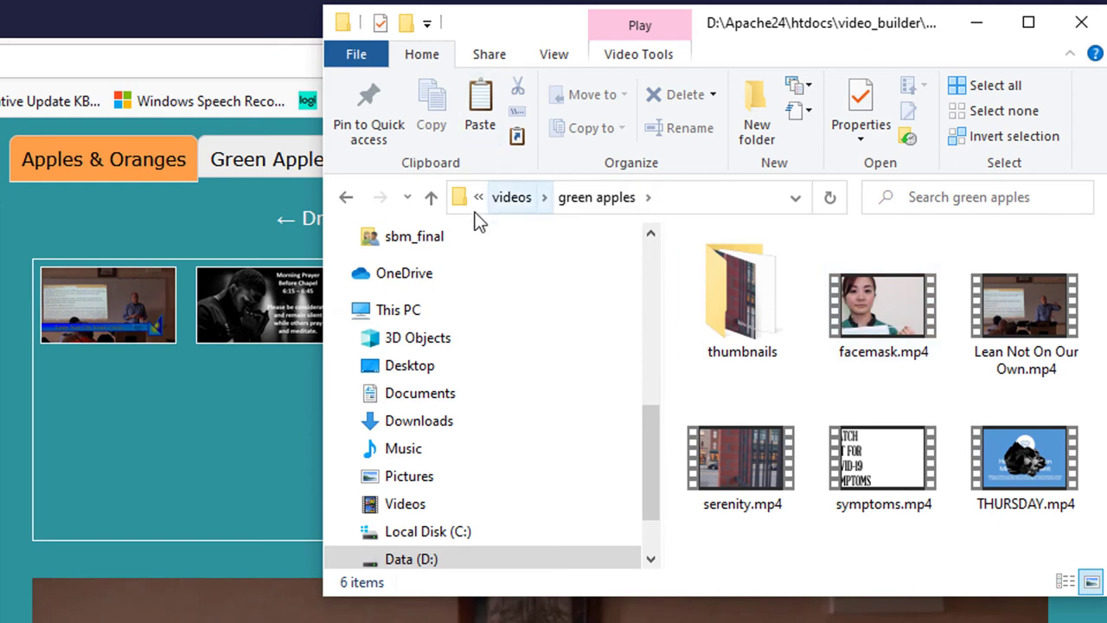
Step: Check that the concat folder contains final video.mp4, then switch back to the organizer page
{"action": "left_click", "coordinate": [510, 197]}
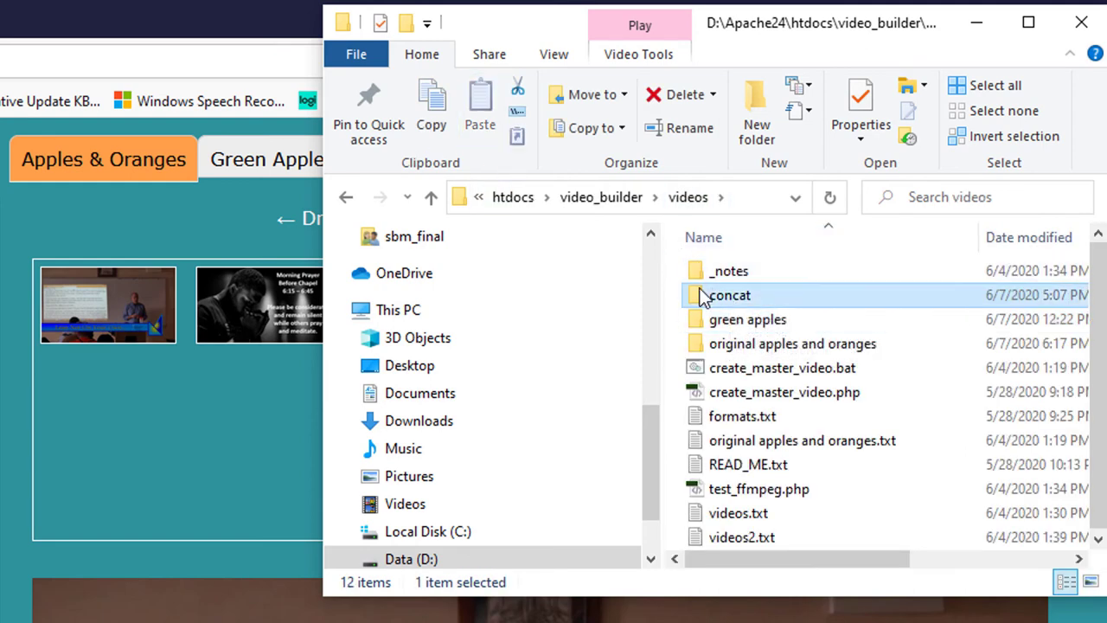
{"action": "double_click", "coordinate": [699, 294]}
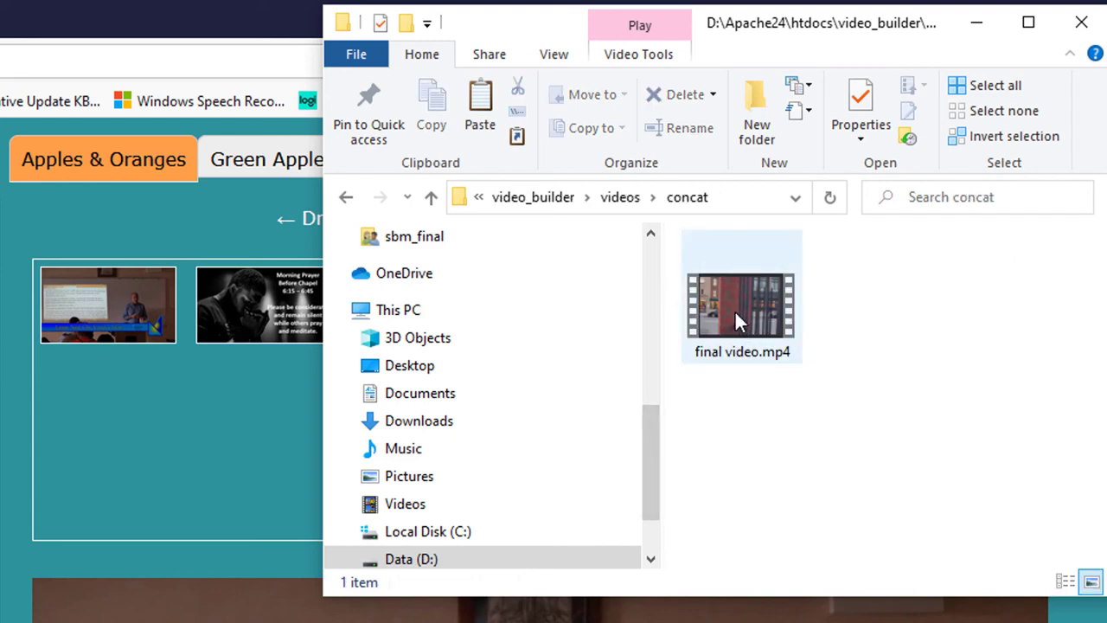
{"action": "left_click", "coordinate": [620, 198]}
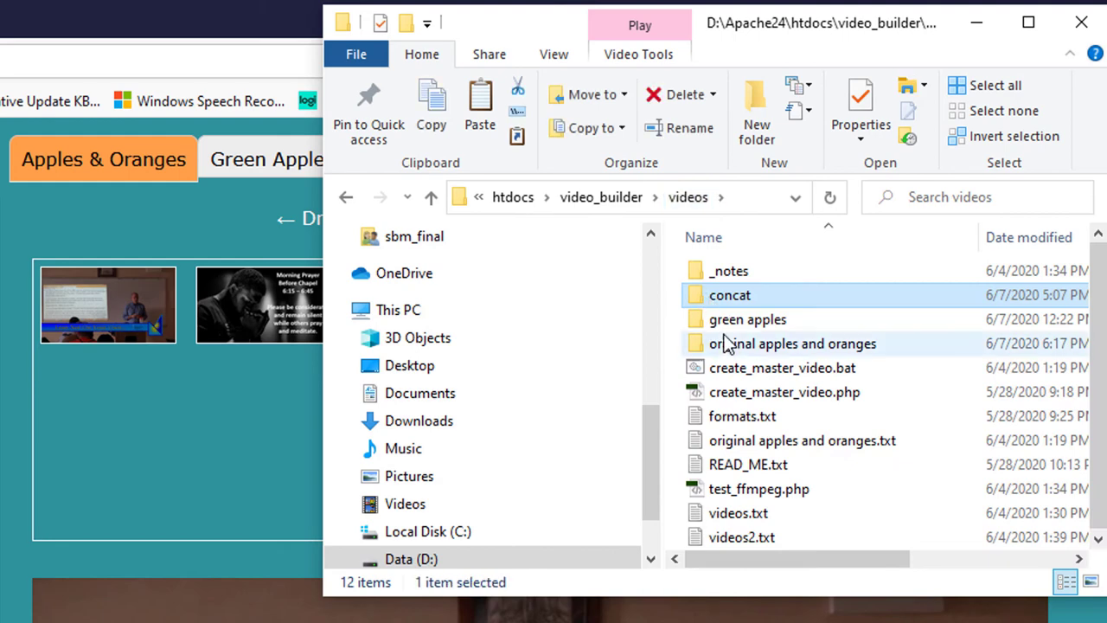
{"action": "left_click", "coordinate": [704, 318]}
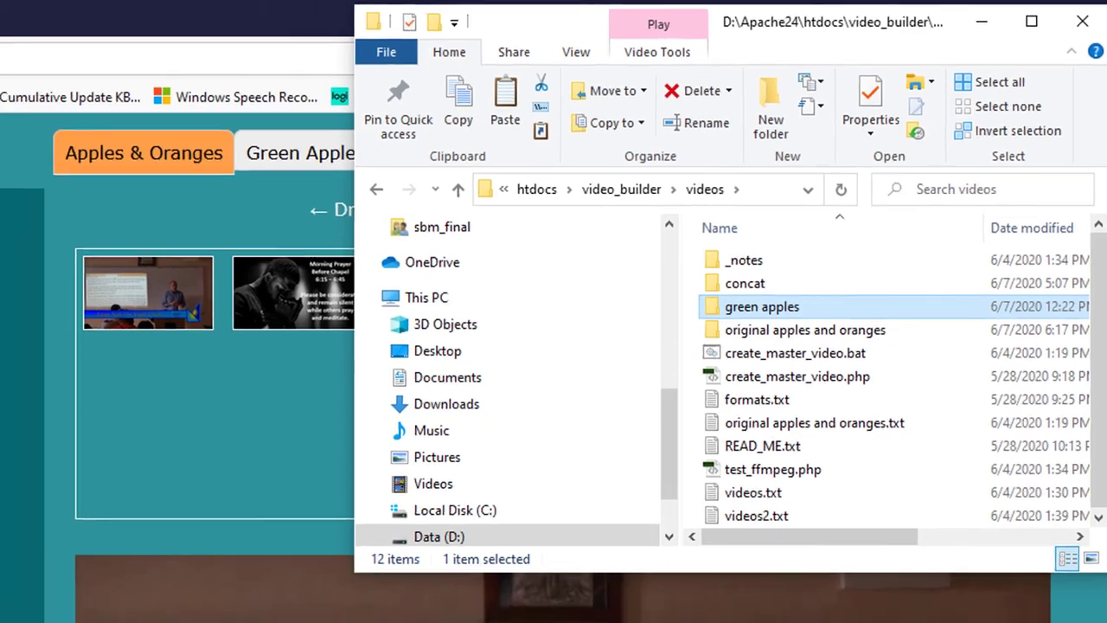
{"action": "left_click", "coordinate": [141, 217]}
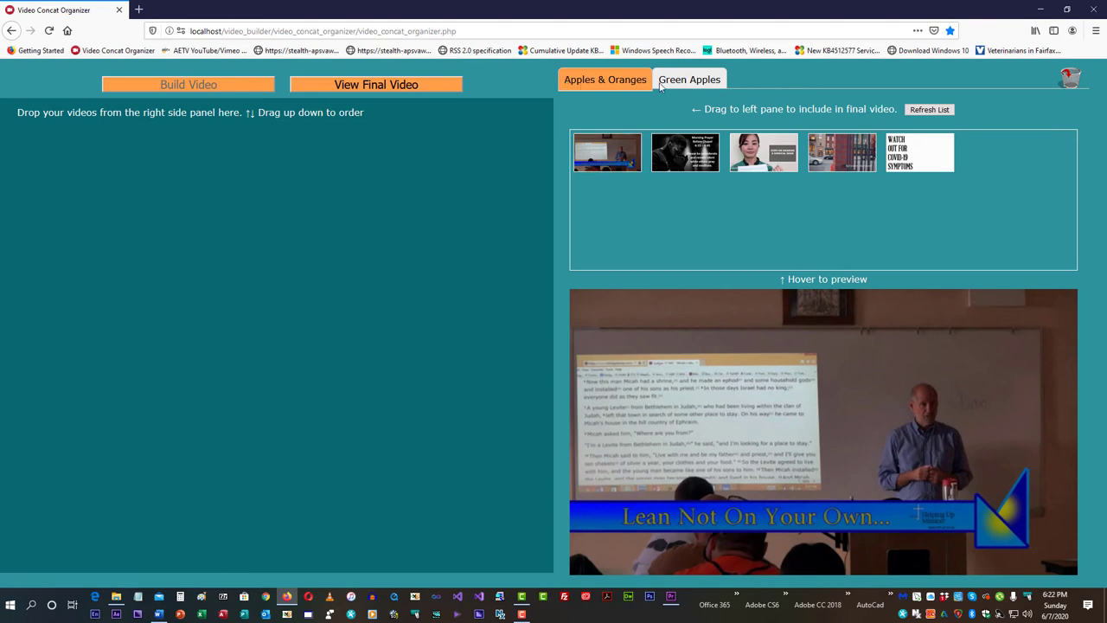
Step: Drag the facemask and WATCH (symptoms.mp4) clips from Apples & Oranges into the build list
{"action": "left_click", "coordinate": [688, 86]}
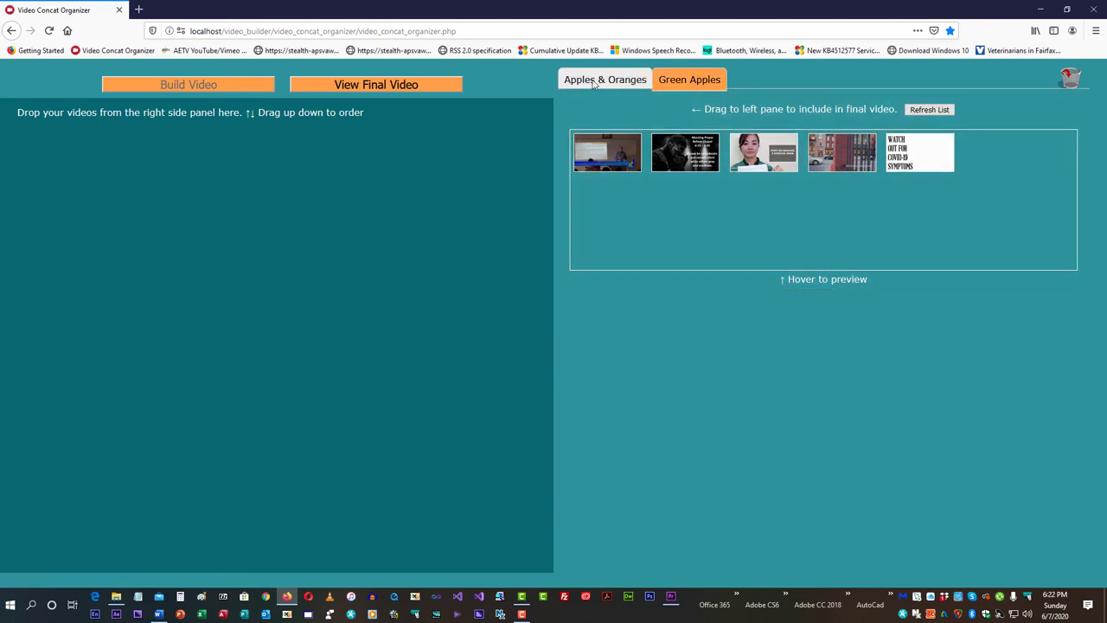
{"action": "left_click", "coordinate": [594, 84]}
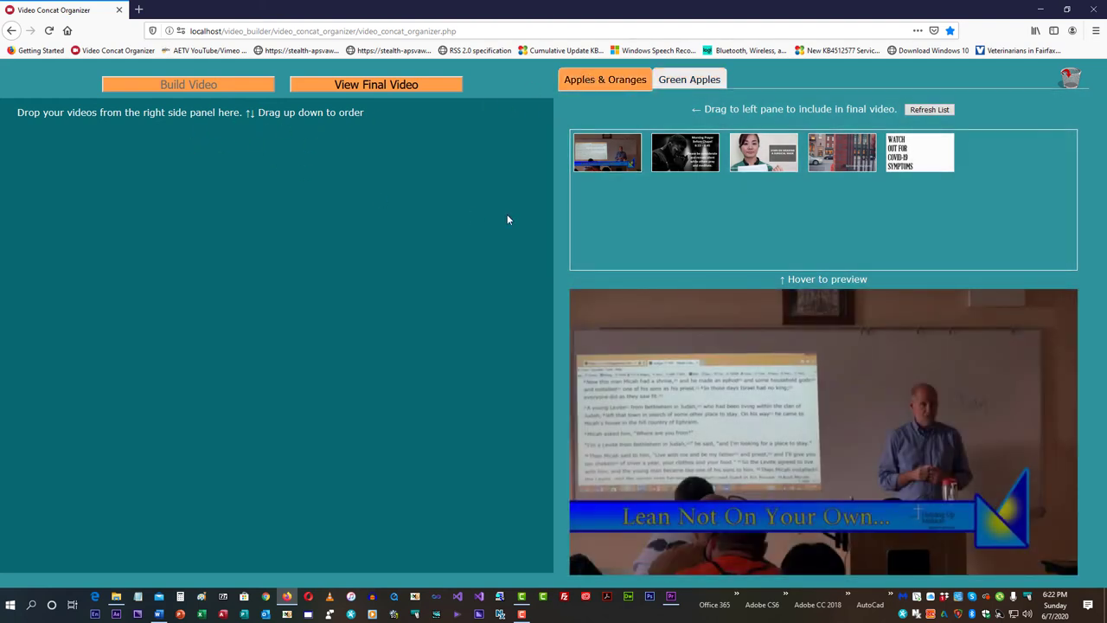
{"action": "mouse_move", "coordinate": [618, 164]}
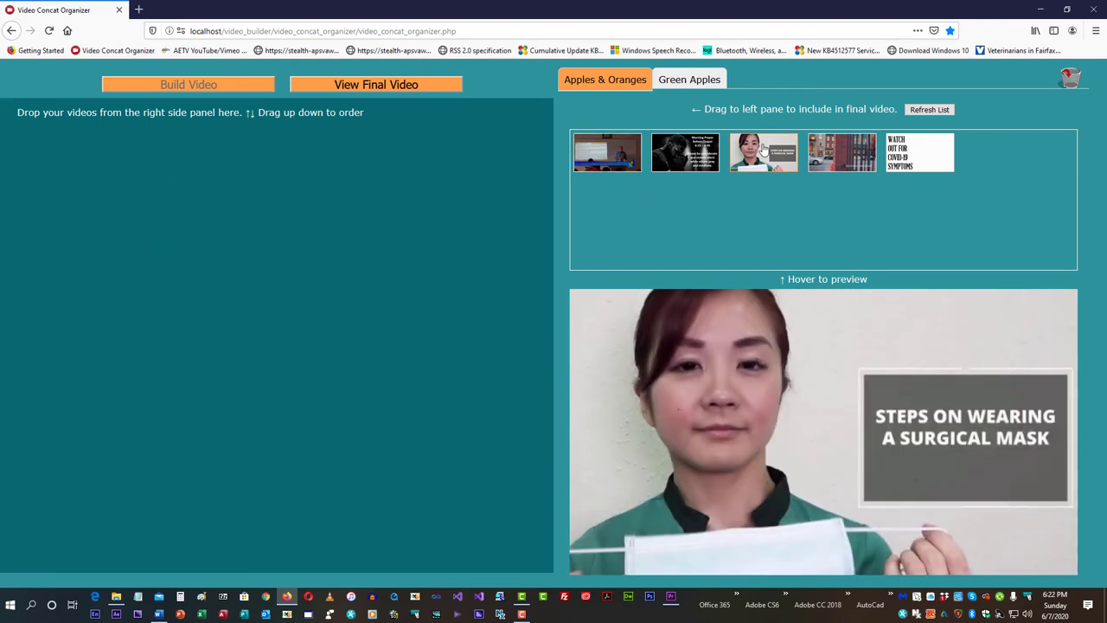
{"action": "left_click_drag", "start_coordinate": [763, 152], "coordinate": [320, 167]}
{"action": "left_click_drag", "start_coordinate": [919, 152], "coordinate": [471, 199]}
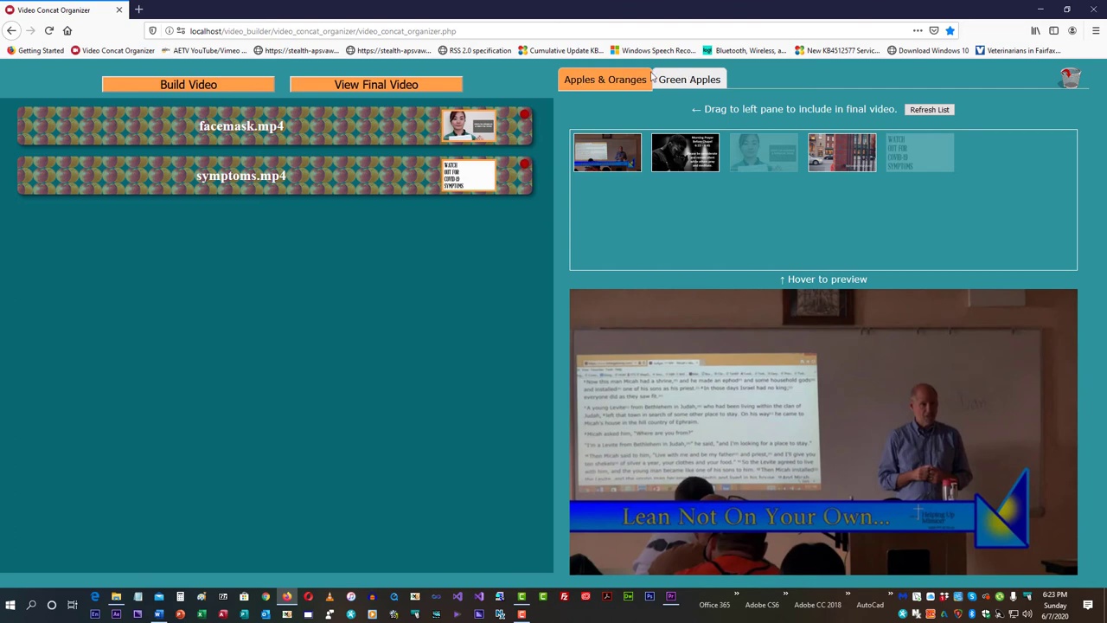
Step: Add THURSDAY.mp4 and Lean Not On Our Own.mp4 from Green Apples, move facemask.mp4 lower, and preview symptoms.mp4
{"action": "left_click", "coordinate": [682, 81]}
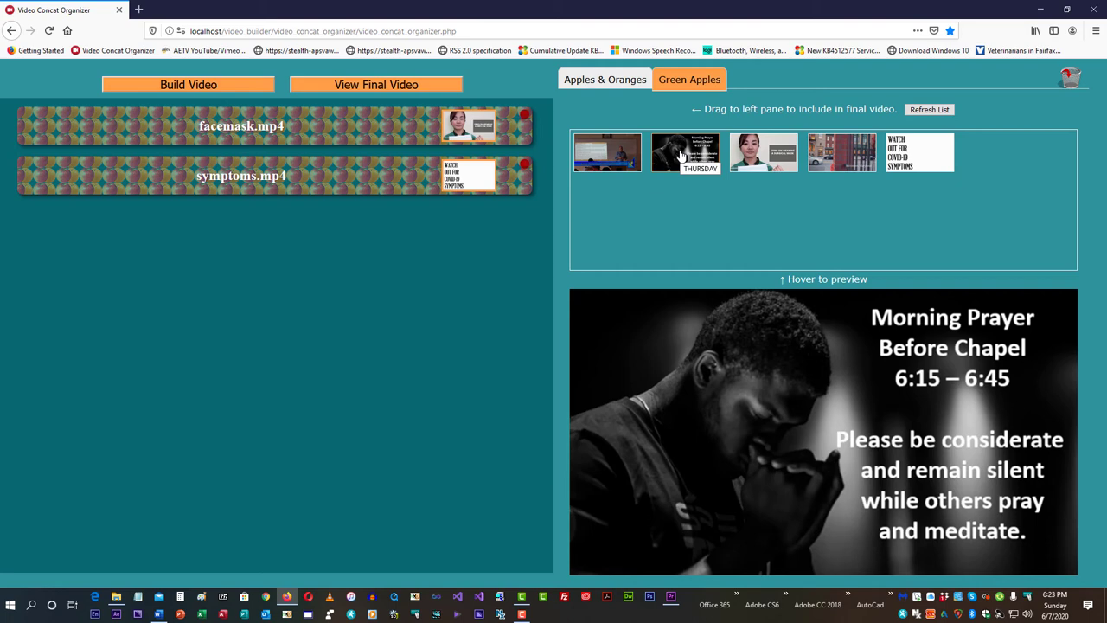
{"action": "left_click_drag", "start_coordinate": [682, 154], "coordinate": [178, 277]}
{"action": "mouse_move", "coordinate": [592, 147]}
{"action": "left_click_drag", "start_coordinate": [592, 147], "coordinate": [47, 171]}
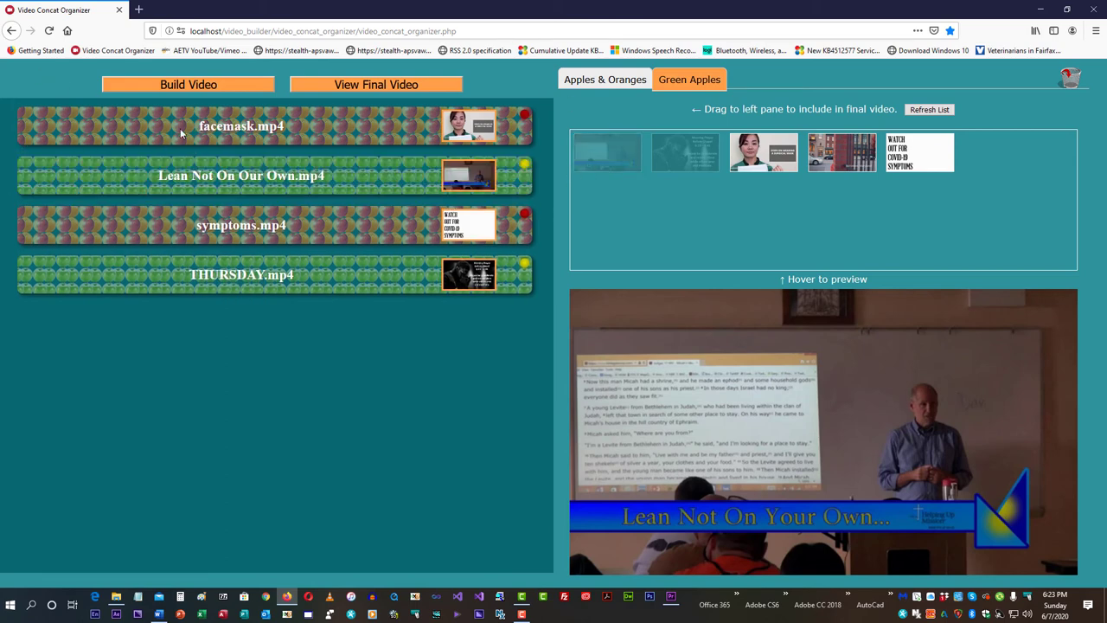
{"action": "left_click_drag", "start_coordinate": [181, 131], "coordinate": [187, 192]}
{"action": "left_click", "coordinate": [168, 175]}
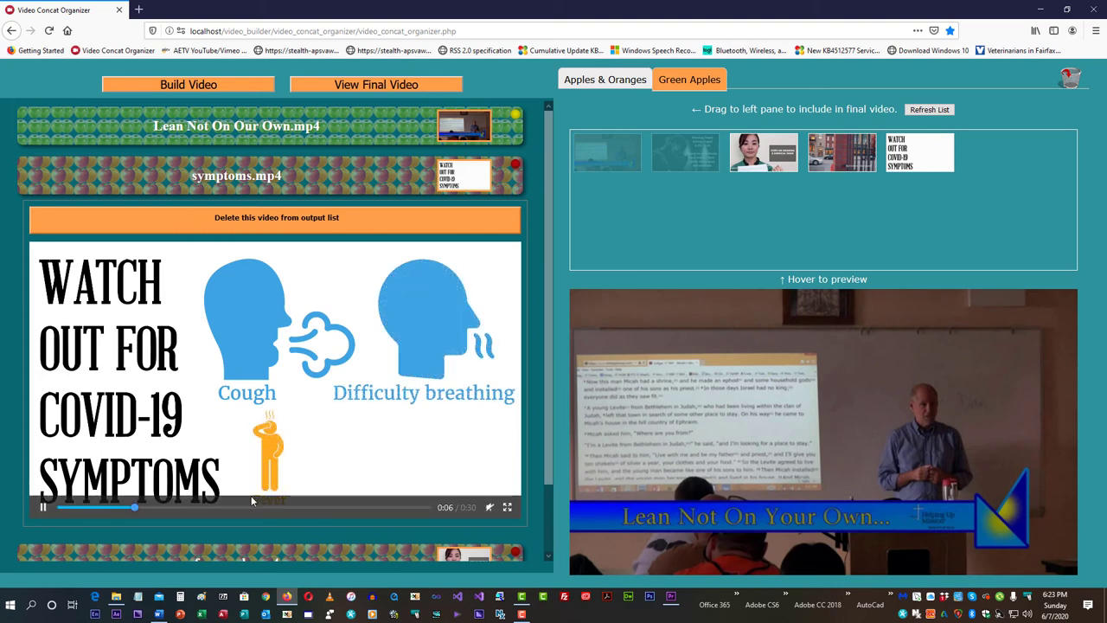
Step: Delete symptoms.mp4 from the build list and switch back to the Apples & Oranges clips
{"action": "left_click", "coordinate": [231, 223]}
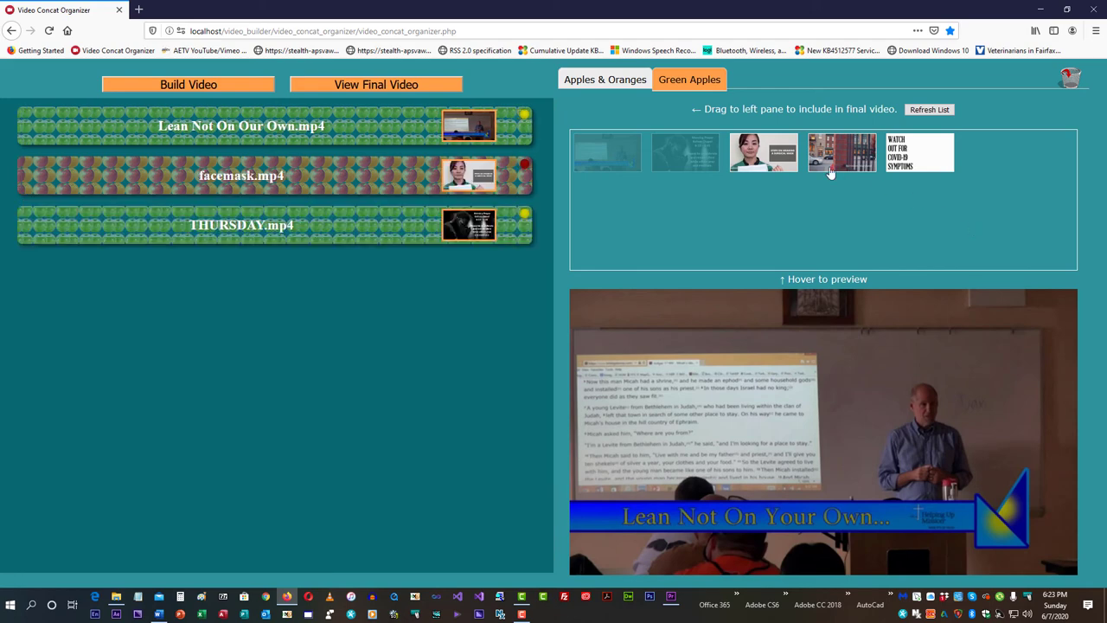
{"action": "mouse_move", "coordinate": [846, 177]}
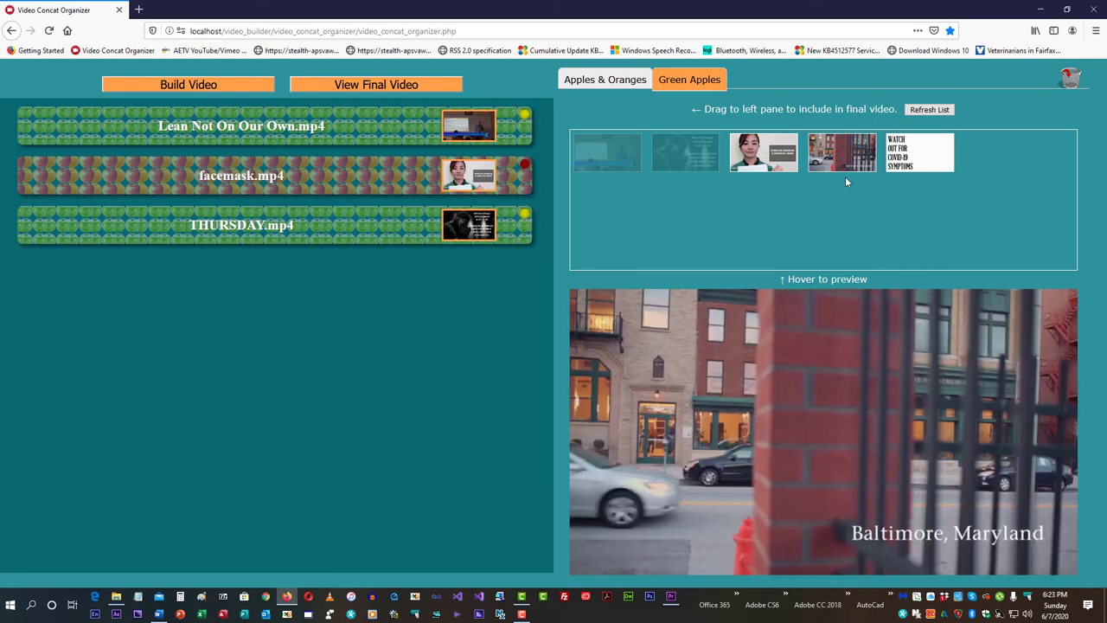
{"action": "left_click", "coordinate": [603, 79]}
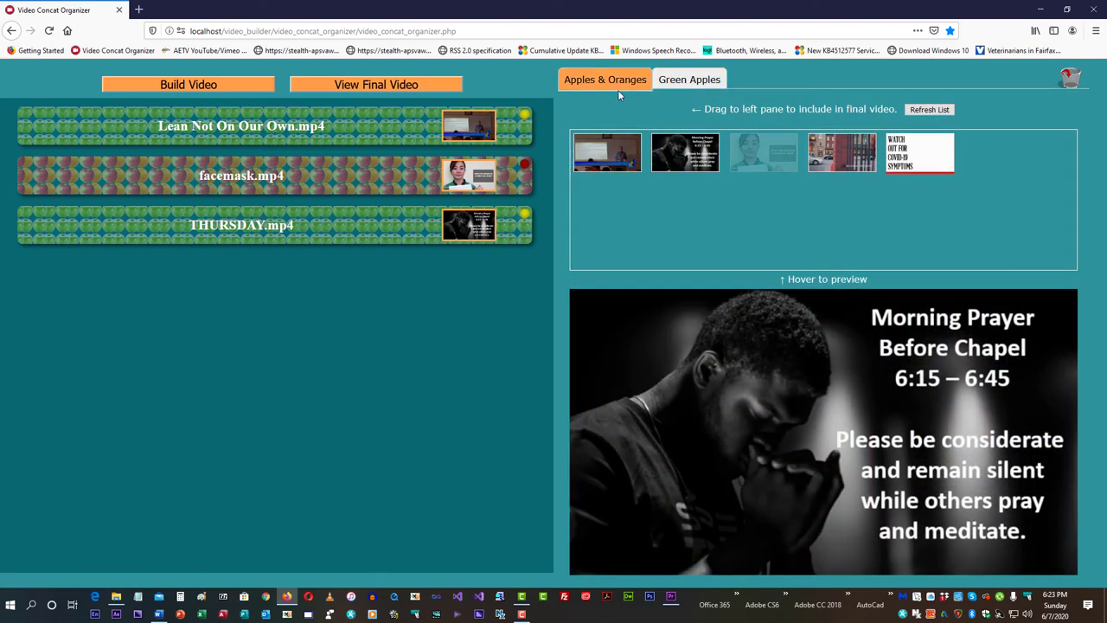
{"action": "mouse_move", "coordinate": [924, 153]}
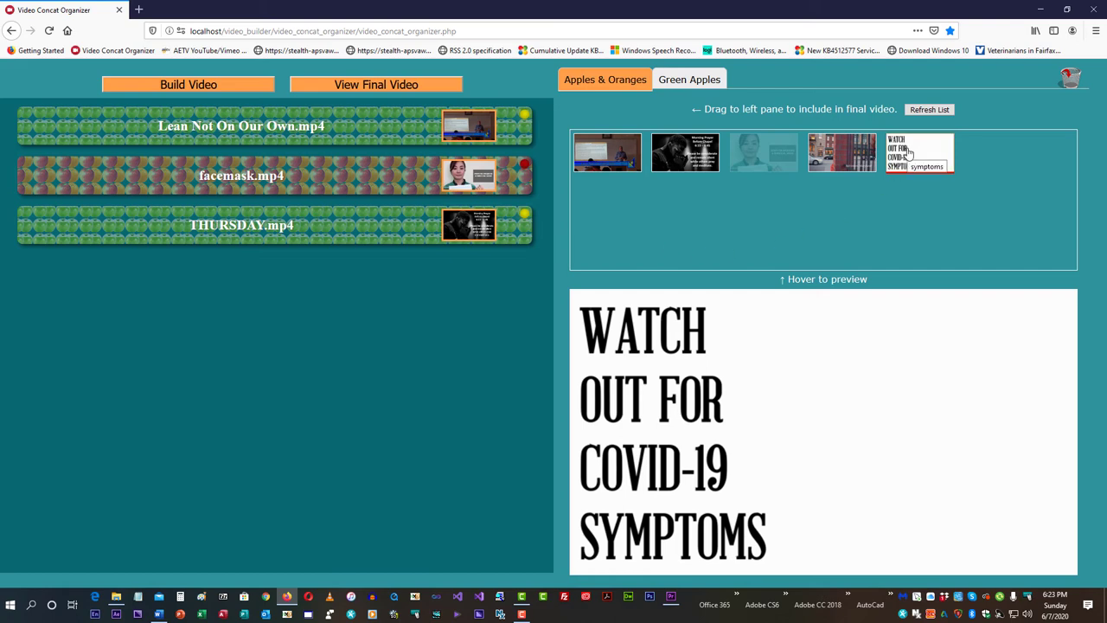
Step: Drag the WATCH symptoms clip to the top of the list, then preview and collapse Lean Not On Our Own.mp4
{"action": "left_click_drag", "start_coordinate": [908, 153], "coordinate": [188, 129]}
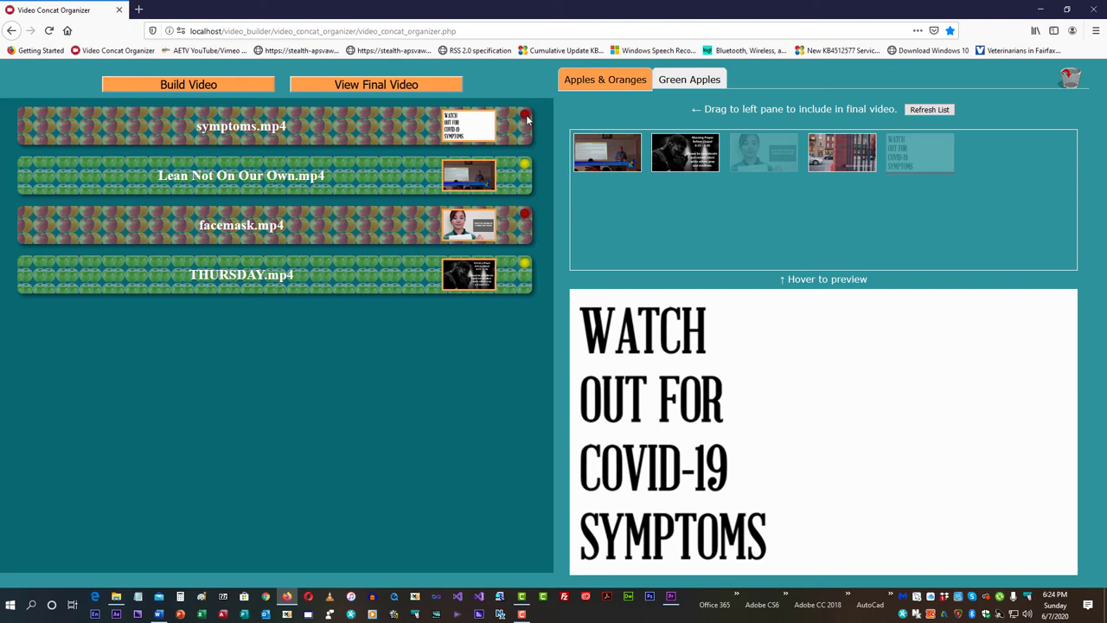
{"action": "mouse_move", "coordinate": [527, 120]}
{"action": "left_click", "coordinate": [181, 175]}
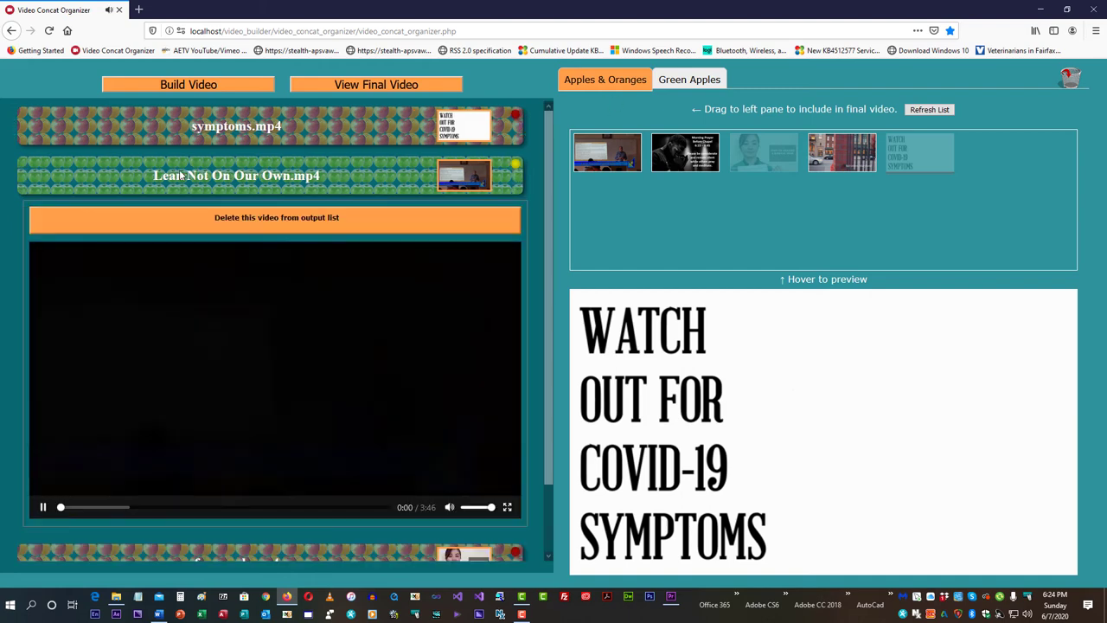
{"action": "left_click", "coordinate": [522, 298]}
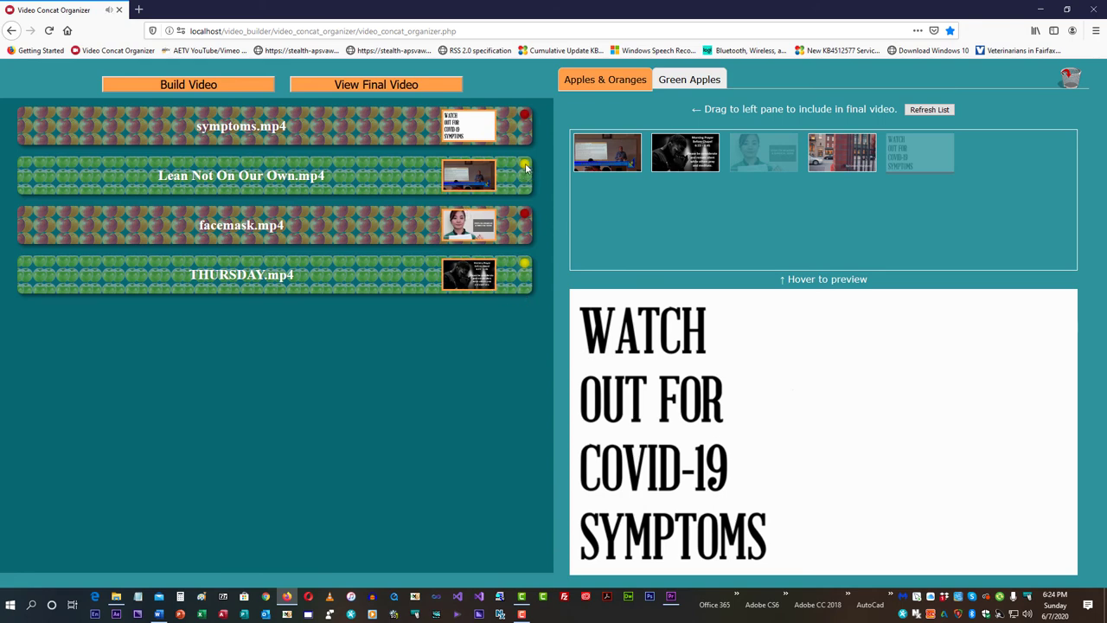
{"action": "mouse_move", "coordinate": [524, 269]}
Step: Build the final video from symptoms, Lean Not On Our Own, facemask and THURSDAY clips
{"action": "left_click", "coordinate": [161, 84]}
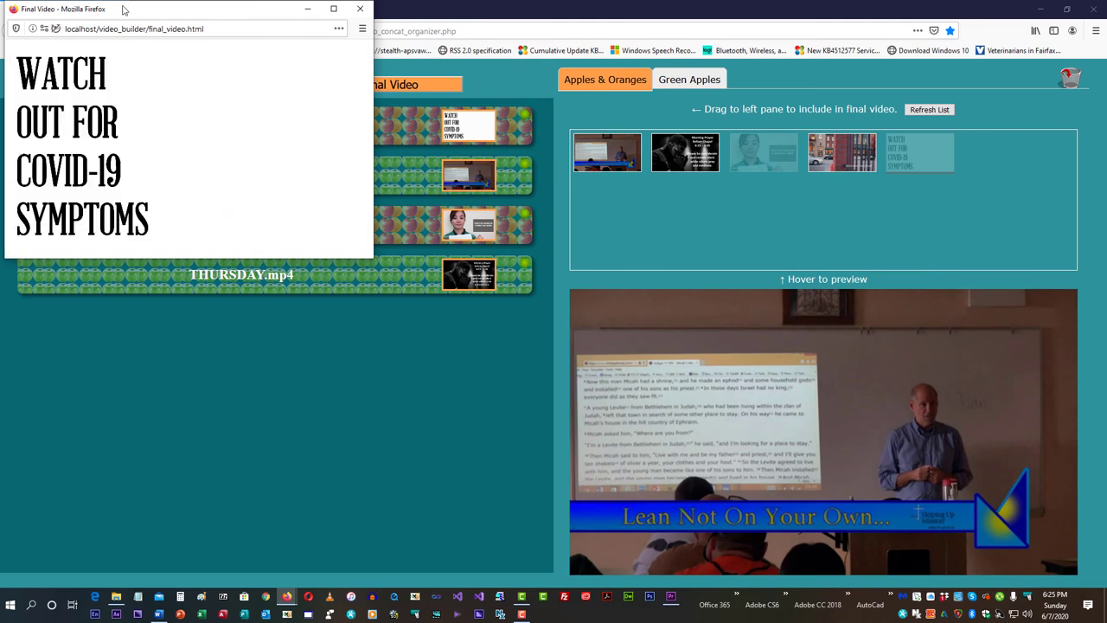
Step: Drag the Final Video player window to the centre of the screen, then nudge it up and right
{"action": "left_click_drag", "start_coordinate": [122, 9], "coordinate": [273, 224]}
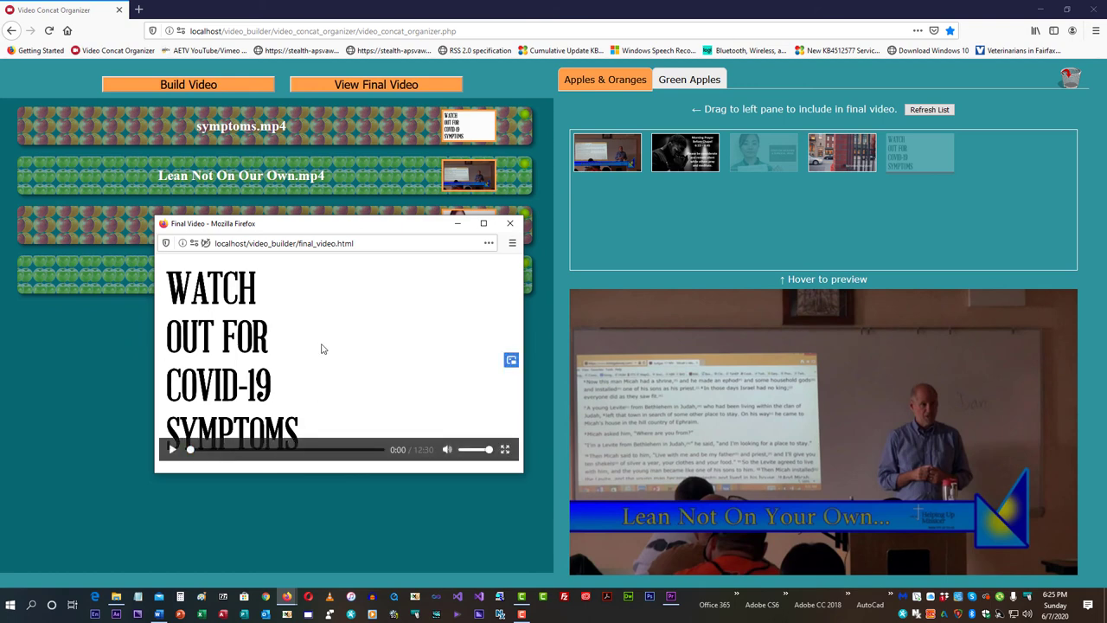
{"action": "left_click_drag", "start_coordinate": [232, 218], "coordinate": [267, 147]}
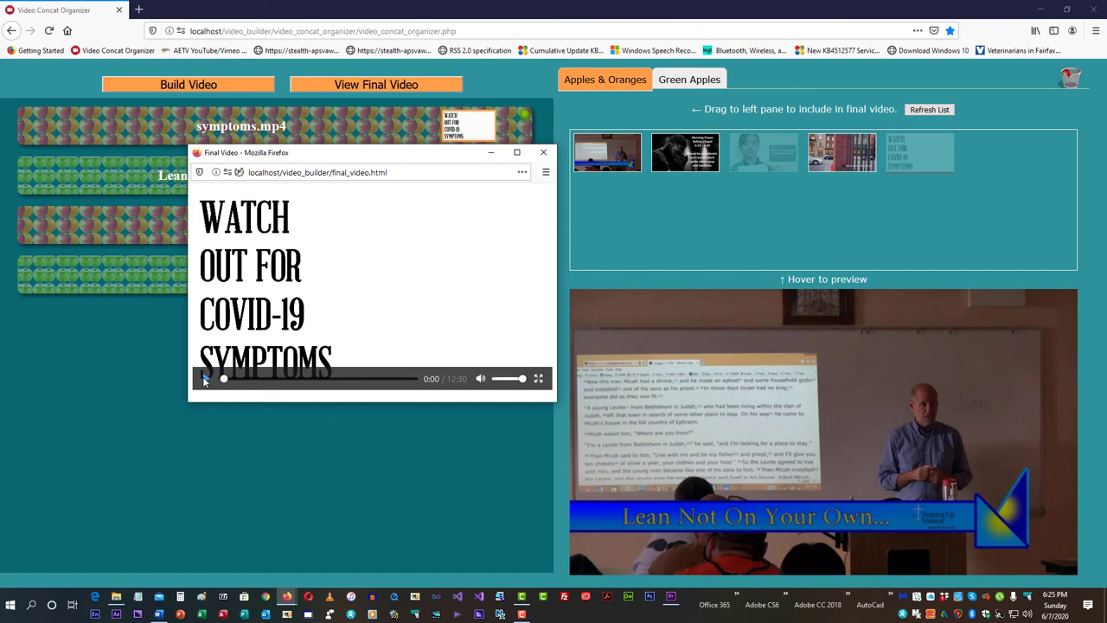
Step: Play the final video full screen, from the symptoms clip into Lean Not On Our Own
{"action": "left_click", "coordinate": [205, 379]}
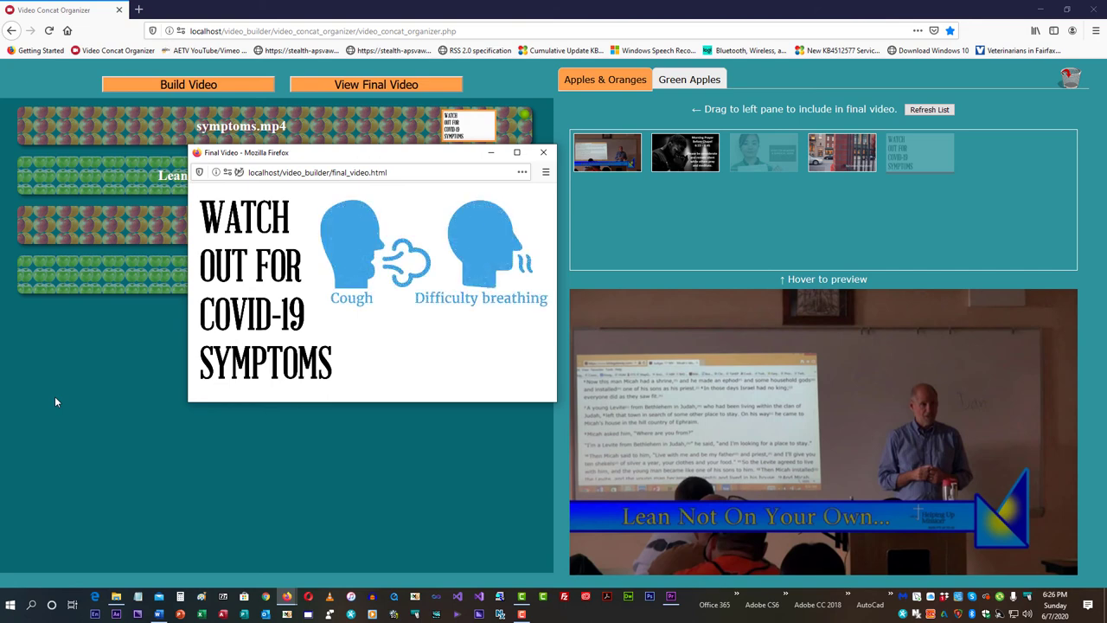
{"action": "left_click", "coordinate": [538, 378]}
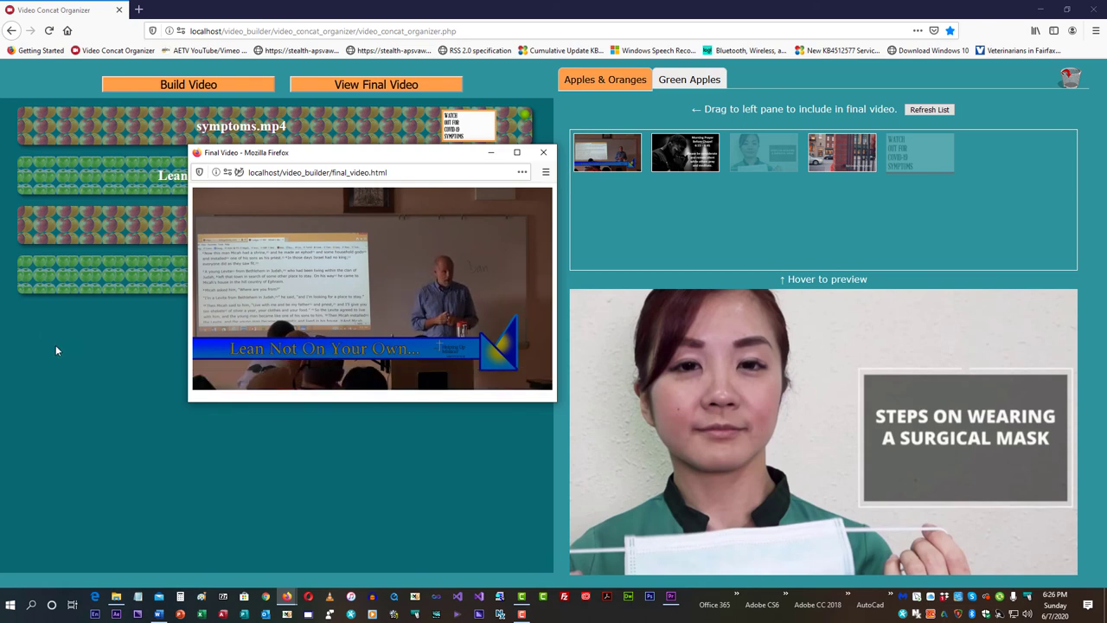
Step: Close the Final Video popup to reveal the four-clip build list
{"action": "left_click", "coordinate": [542, 153]}
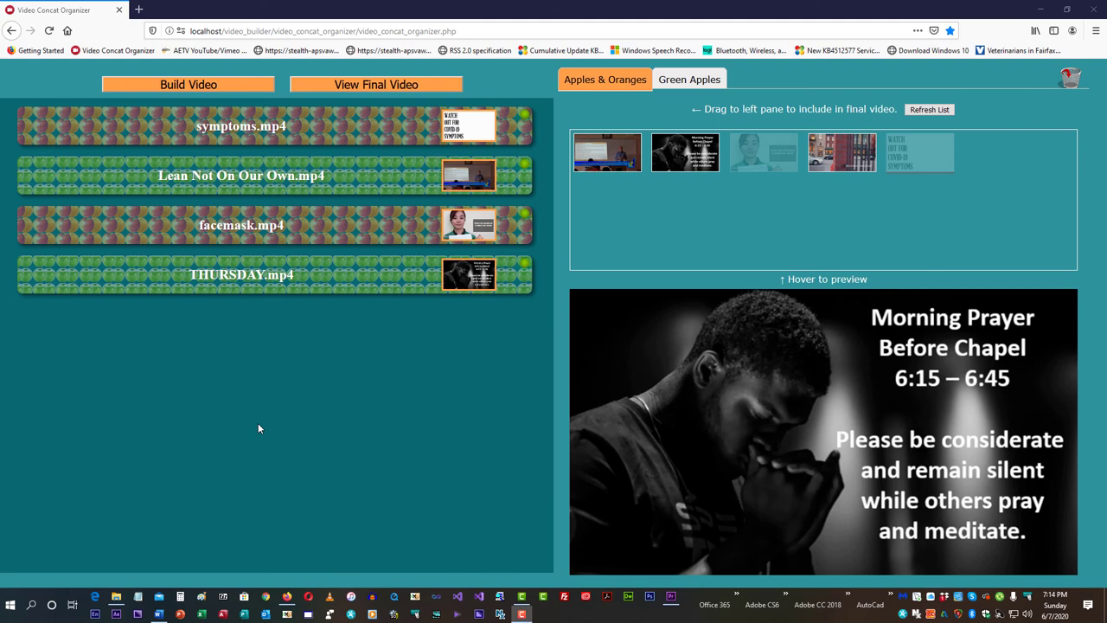
Step: Reopen the final video, move its popup down and right, then close it
{"action": "left_click", "coordinate": [329, 86]}
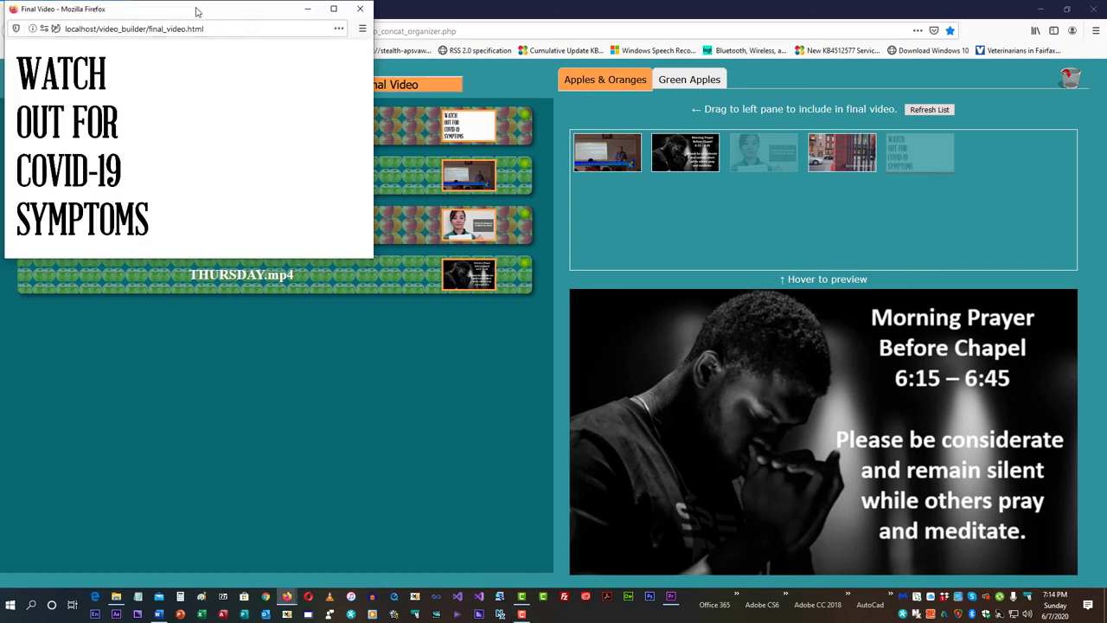
{"action": "left_click_drag", "start_coordinate": [198, 14], "coordinate": [384, 172]}
{"action": "left_click", "coordinate": [546, 166]}
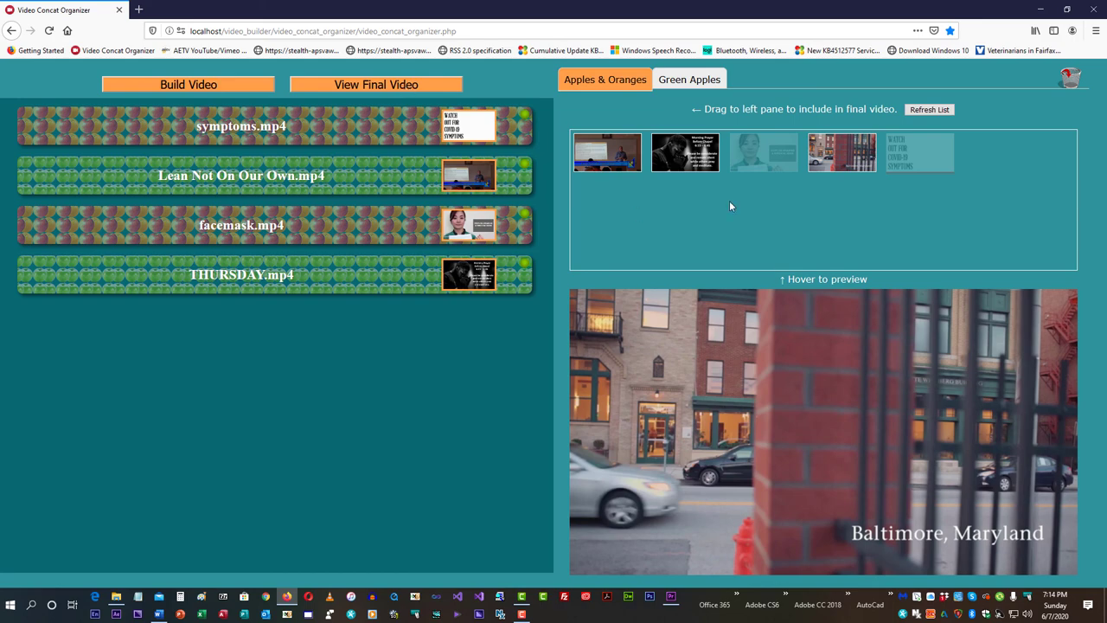
Step: Drag serenity.mp4 into the list between Lean Not On Our Own.mp4 and facemask.mp4
{"action": "mouse_move", "coordinate": [604, 157]}
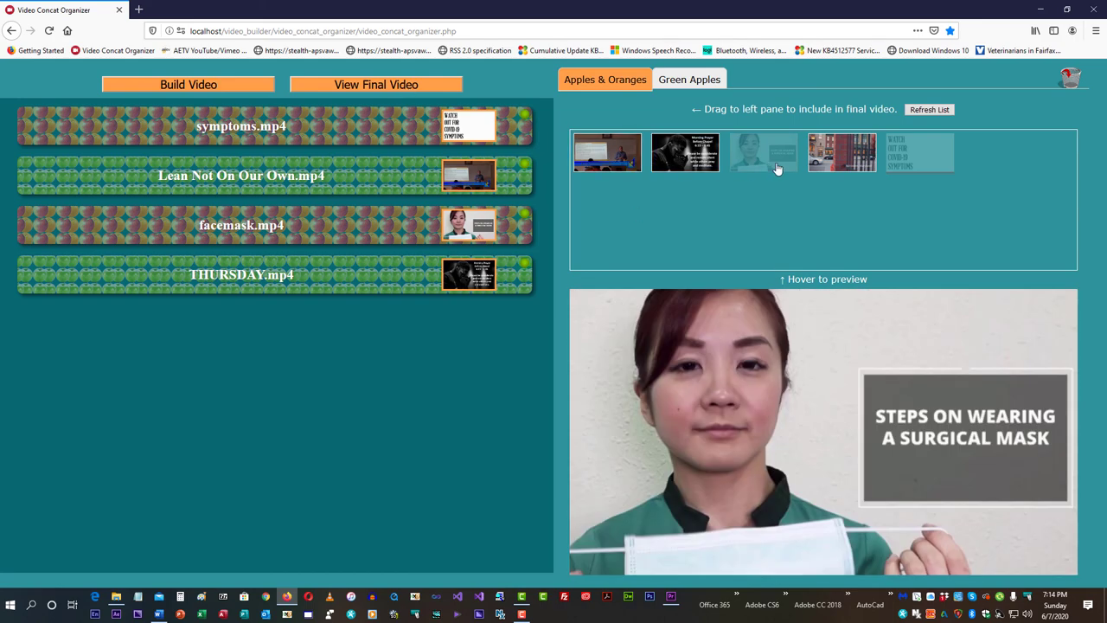
{"action": "mouse_move", "coordinate": [841, 158]}
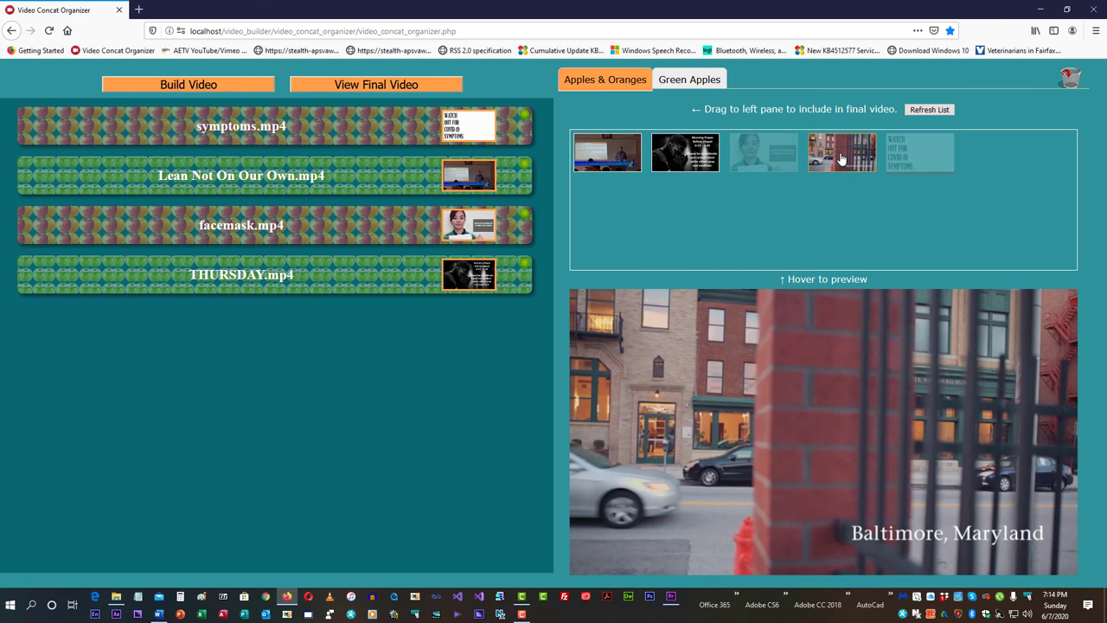
{"action": "left_click_drag", "start_coordinate": [841, 159], "coordinate": [49, 217]}
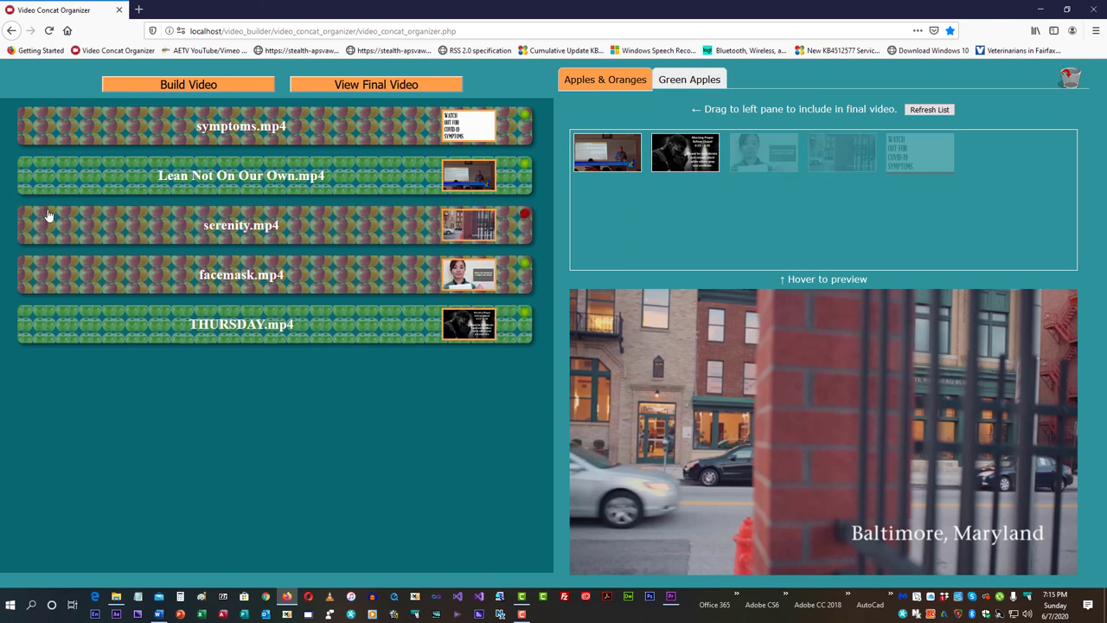
Step: Preview the serenity, facemask, Lean Not On Our Own and symptoms clips in the list
{"action": "left_click", "coordinate": [119, 225]}
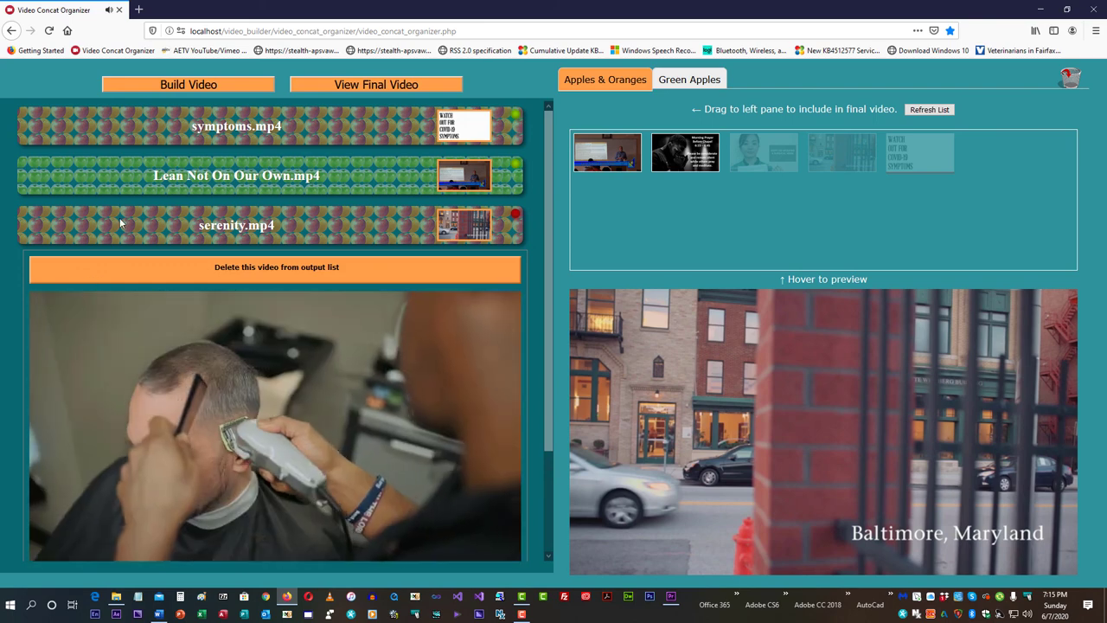
{"action": "left_click", "coordinate": [120, 223]}
{"action": "left_click", "coordinate": [120, 224]}
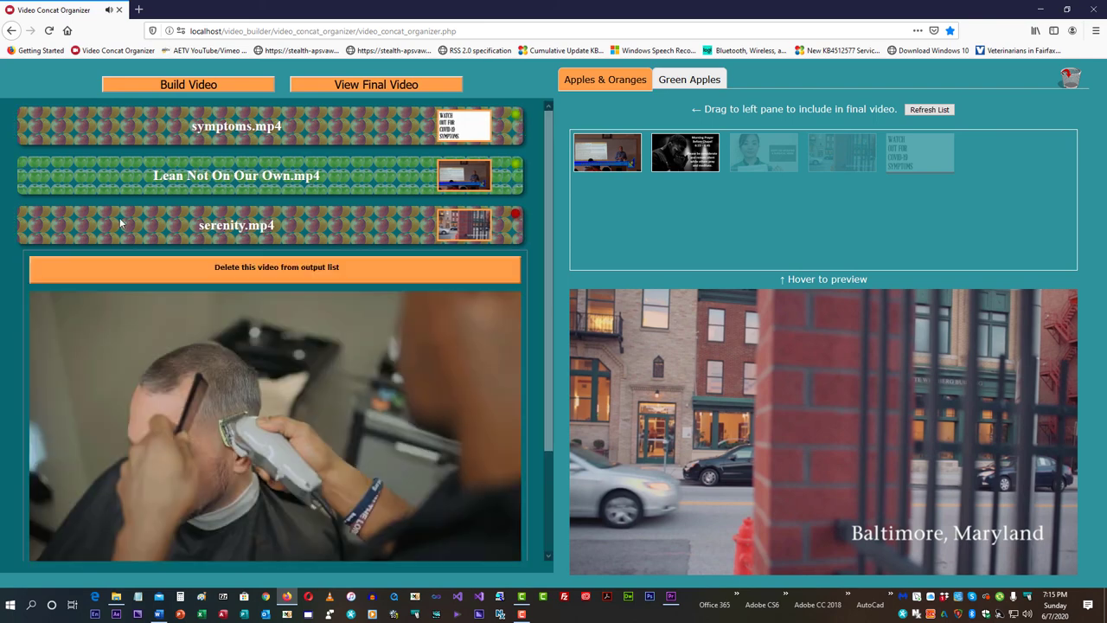
{"action": "left_click", "coordinate": [121, 223]}
{"action": "left_click", "coordinate": [120, 223]}
{"action": "left_click", "coordinate": [120, 223]}
{"action": "left_click", "coordinate": [124, 273]}
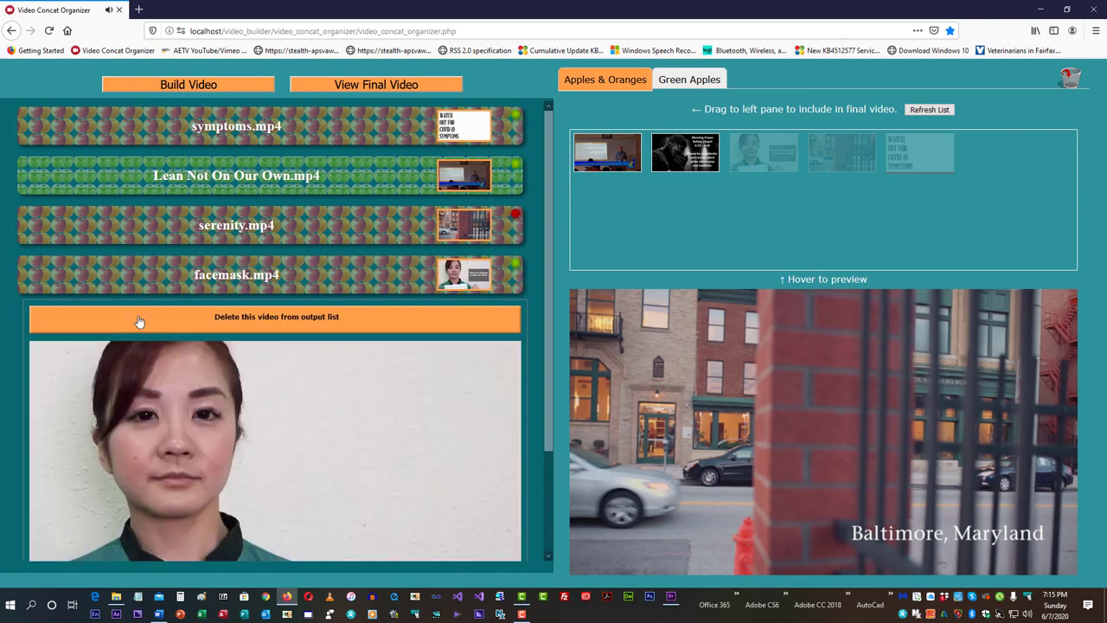
{"action": "left_click", "coordinate": [158, 224]}
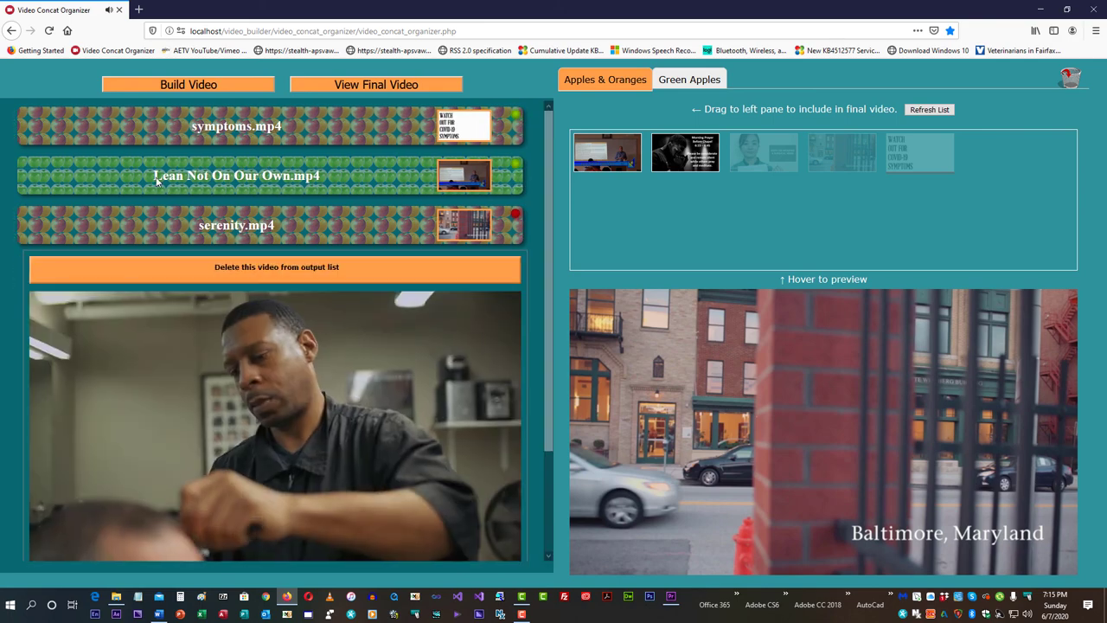
{"action": "left_click", "coordinate": [147, 176]}
{"action": "left_click", "coordinate": [140, 125]}
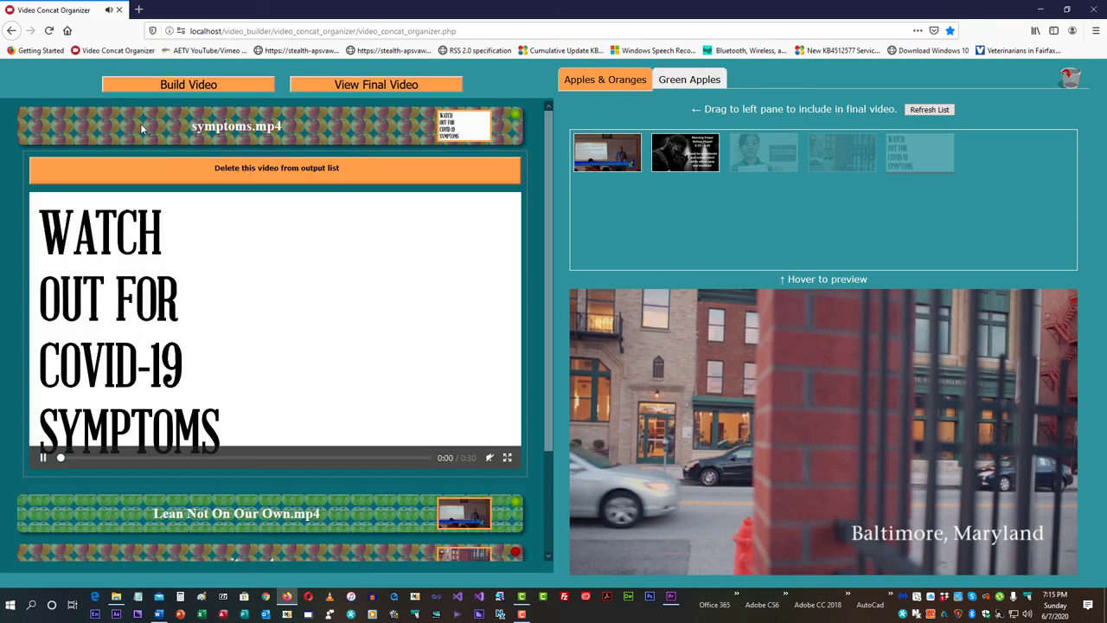
{"action": "left_click", "coordinate": [136, 513]}
{"action": "left_click", "coordinate": [156, 176]}
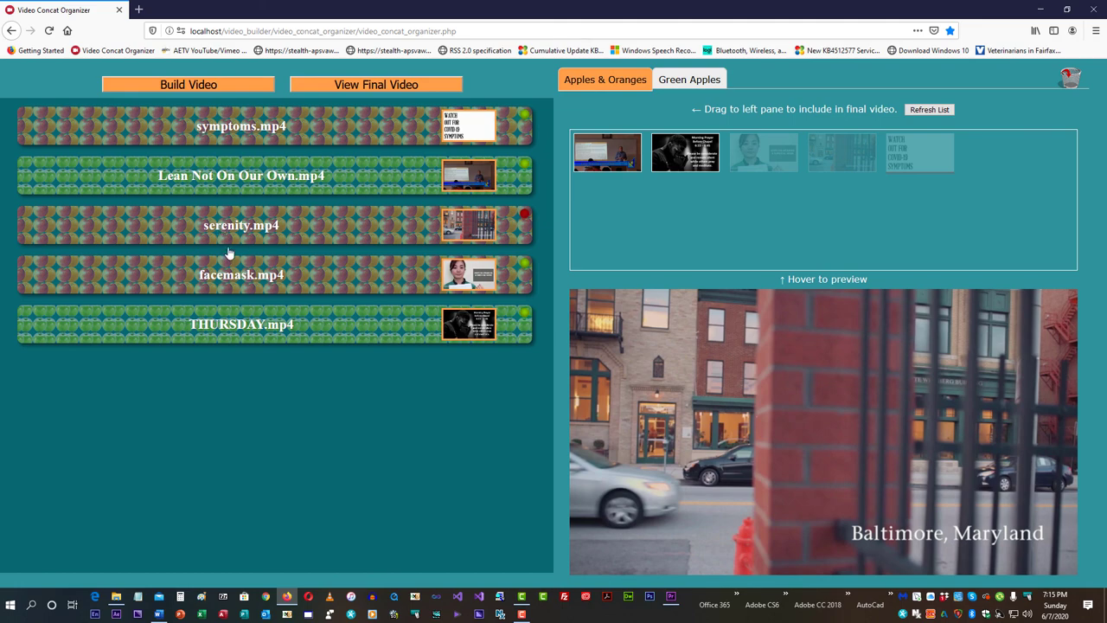
Step: Move serenity.mp4 to the top of the build list, above symptoms.mp4
{"action": "mouse_move", "coordinate": [794, 153]}
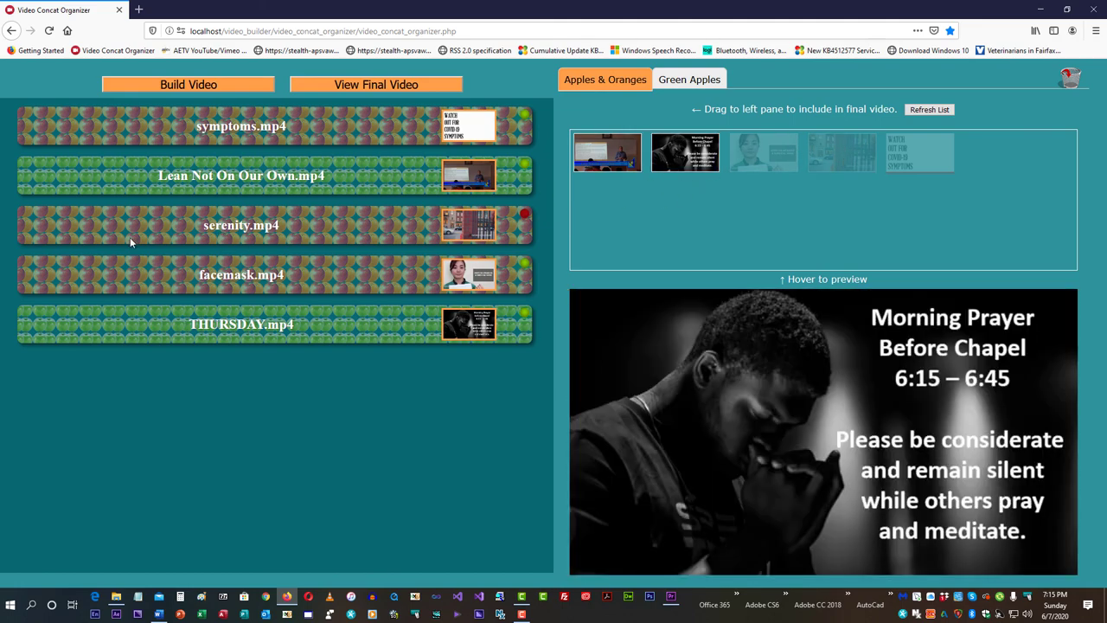
{"action": "left_click_drag", "start_coordinate": [223, 232], "coordinate": [214, 128]}
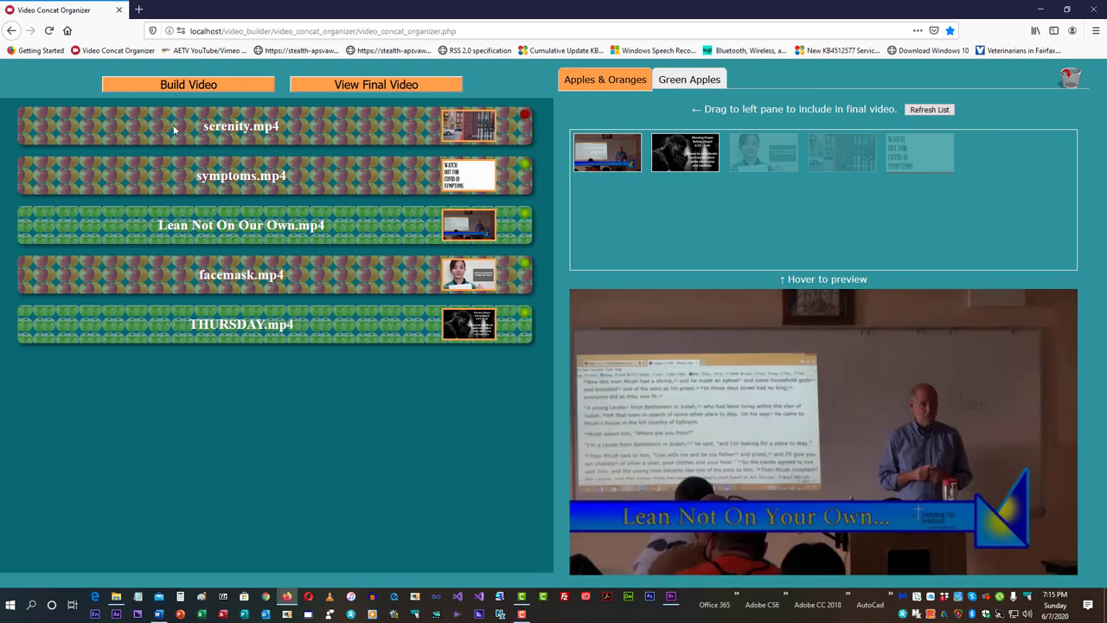
Step: Switch to the Green Apples clip set, then add and delete a duplicate symptoms.mp4
{"action": "left_click", "coordinate": [692, 80]}
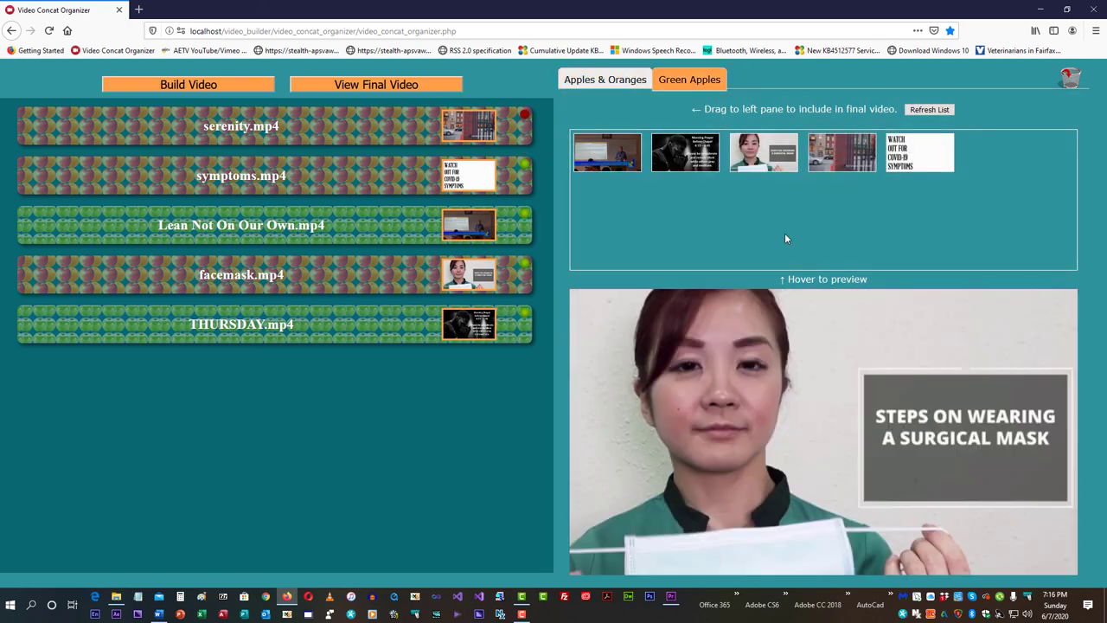
{"action": "mouse_move", "coordinate": [823, 147]}
{"action": "mouse_move", "coordinate": [786, 157]}
{"action": "mouse_move", "coordinate": [927, 153]}
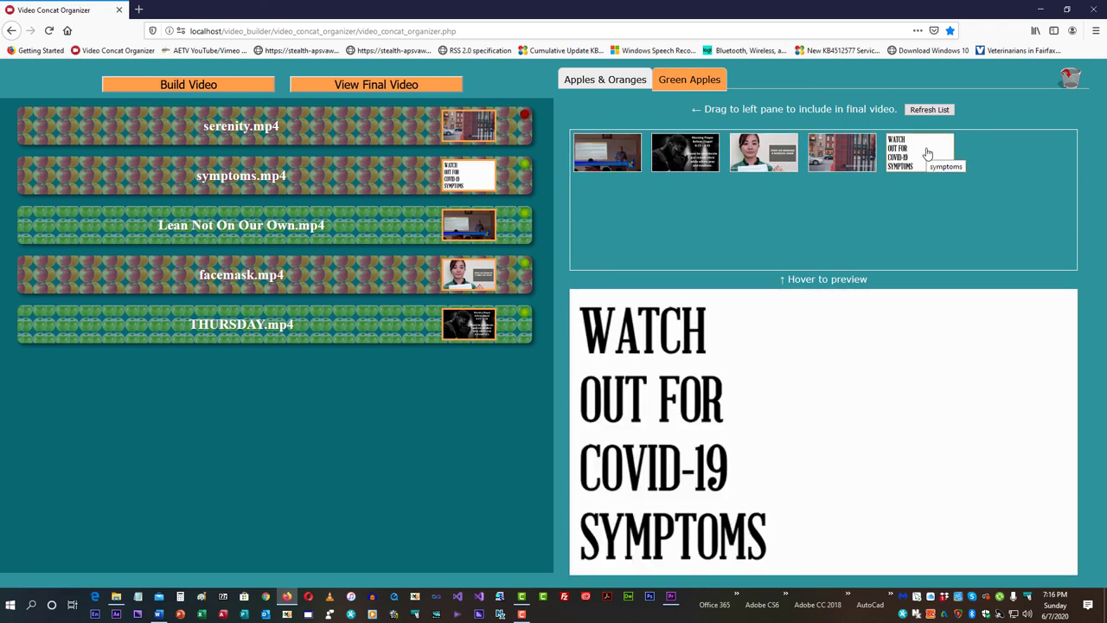
{"action": "left_click_drag", "start_coordinate": [926, 153], "coordinate": [216, 186]}
{"action": "left_click", "coordinate": [223, 227]}
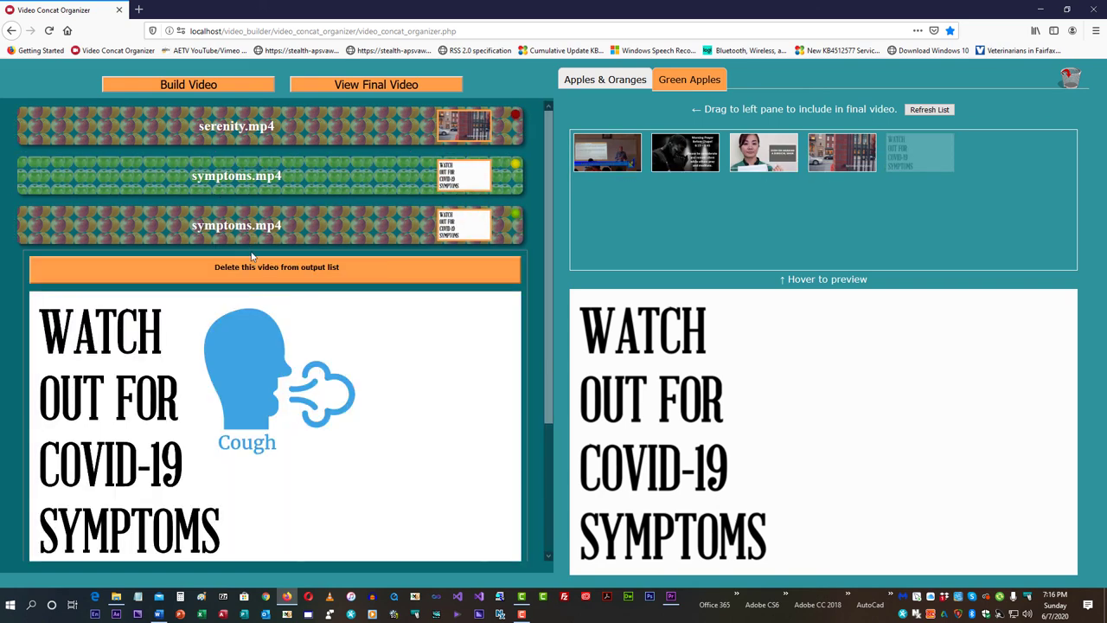
{"action": "left_click", "coordinate": [256, 267]}
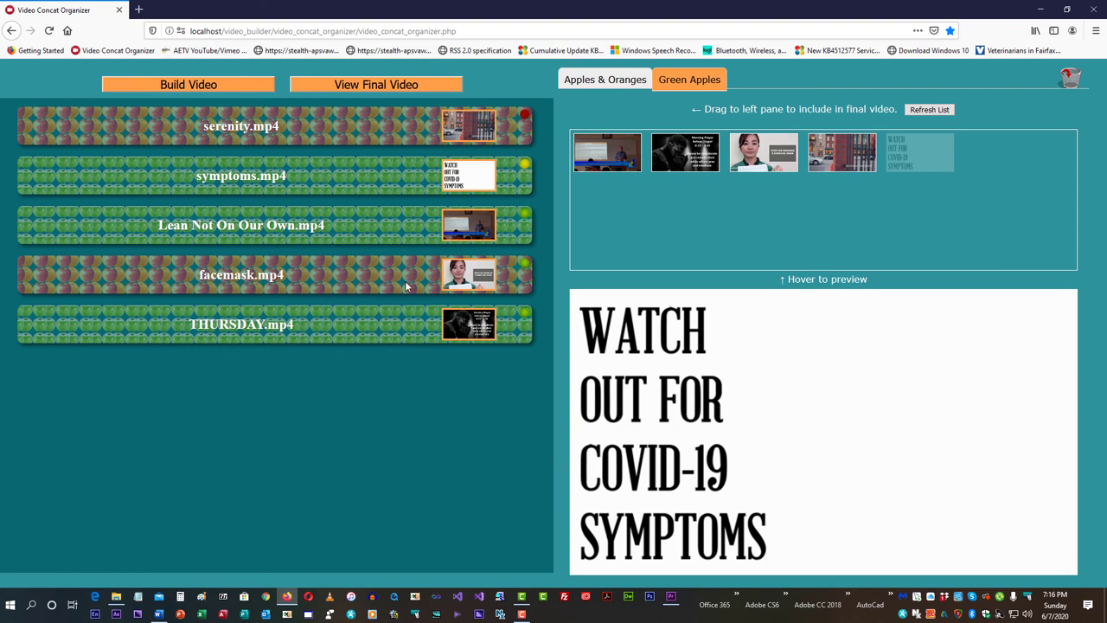
Step: Add a duplicate facemask.mp4 and delete it, keeping the list at five clips
{"action": "mouse_move", "coordinate": [749, 152]}
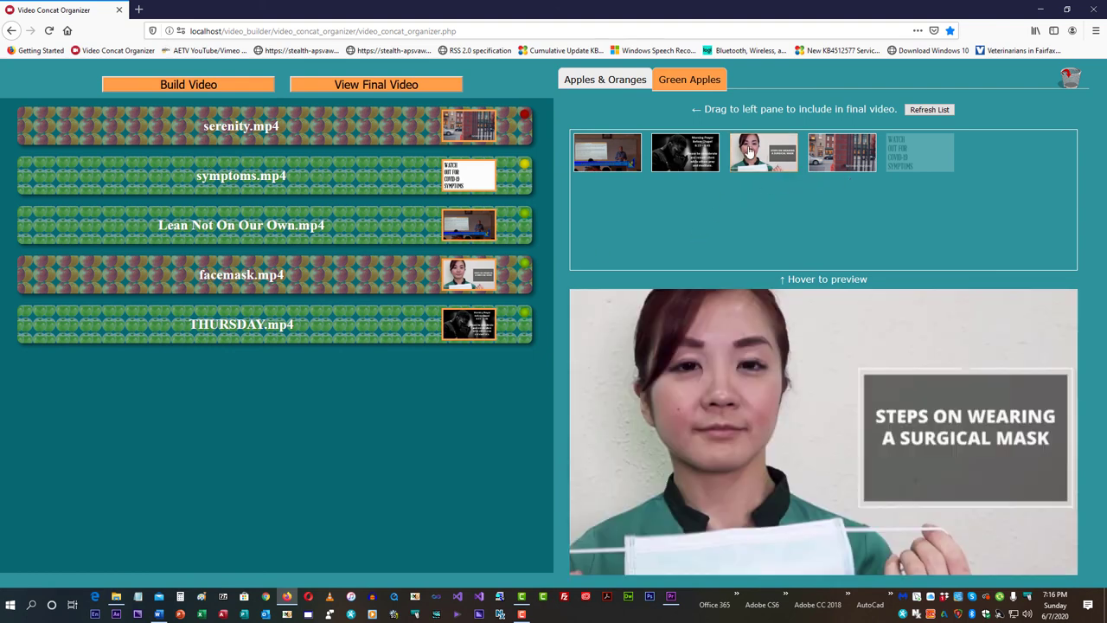
{"action": "left_click_drag", "start_coordinate": [749, 152], "coordinate": [208, 277]}
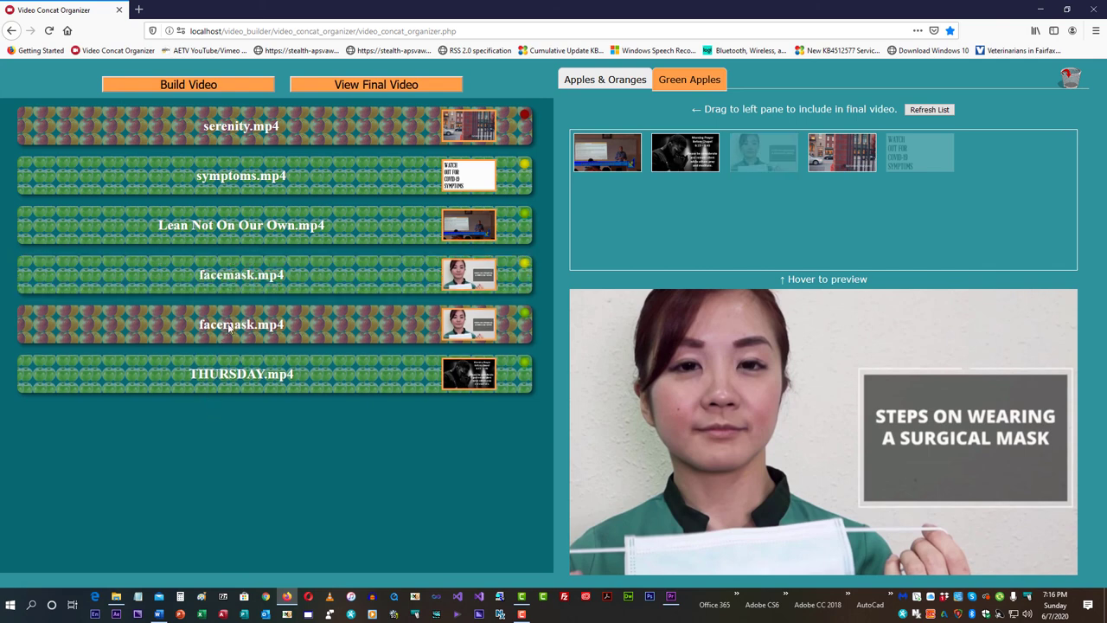
{"action": "left_click", "coordinate": [247, 335]}
{"action": "left_click", "coordinate": [192, 361]}
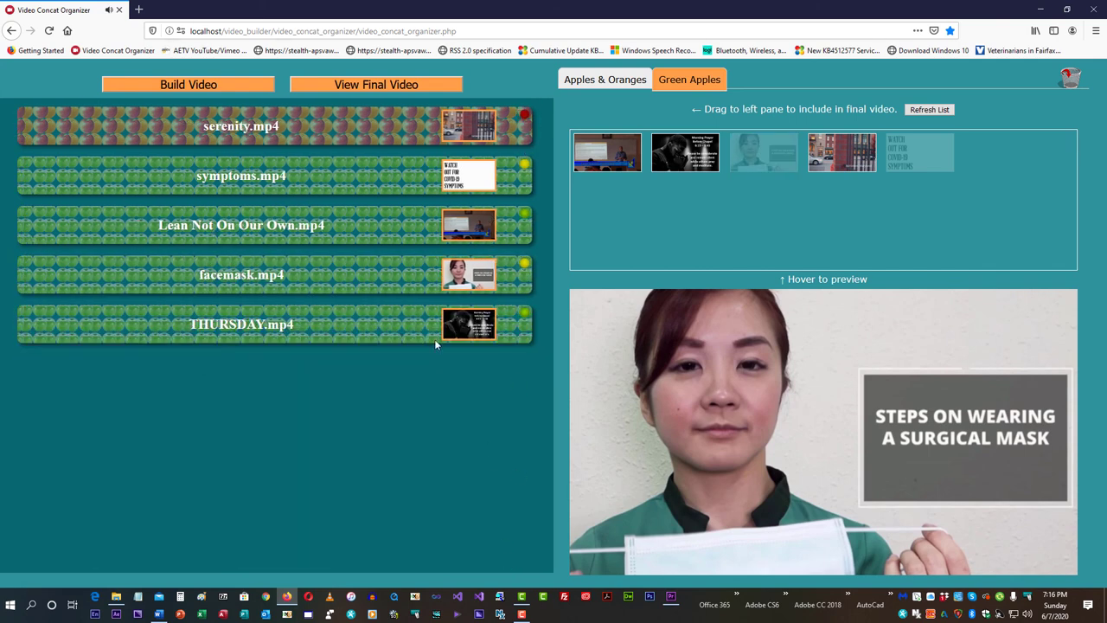
Step: Build the five-clip final video, play it, and reposition its popup window
{"action": "left_click", "coordinate": [157, 83]}
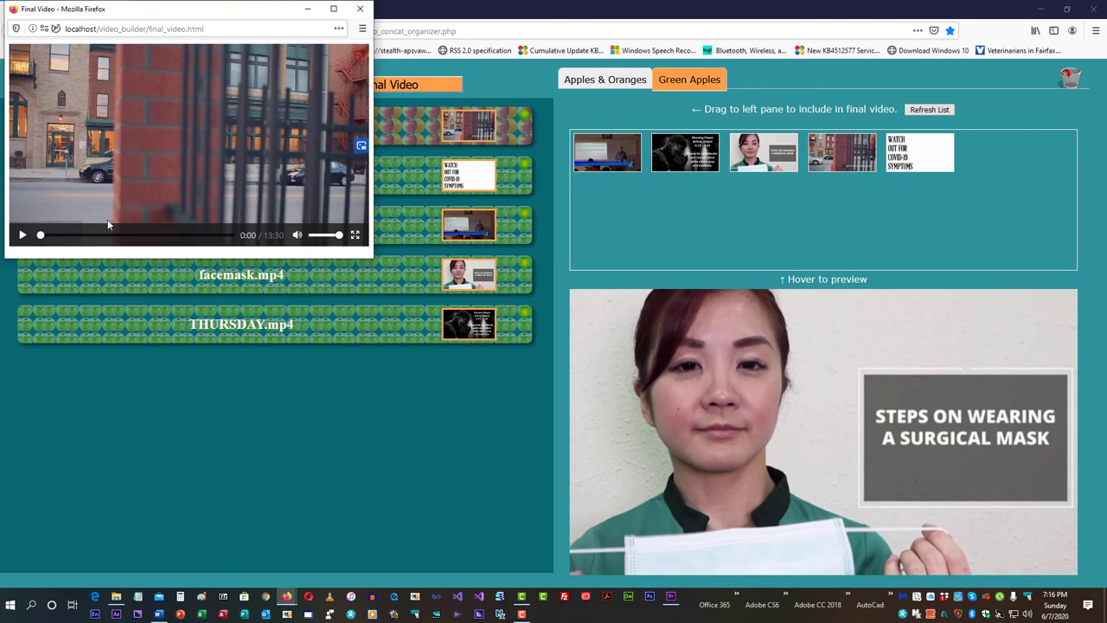
{"action": "left_click", "coordinate": [23, 235]}
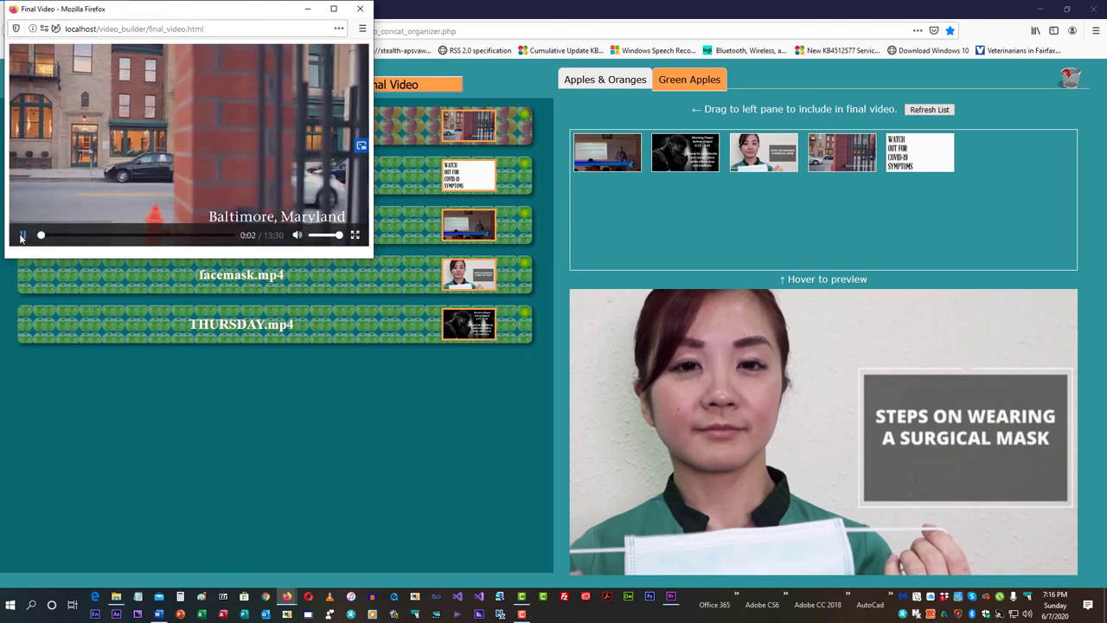
{"action": "left_click_drag", "start_coordinate": [167, 13], "coordinate": [242, 78]}
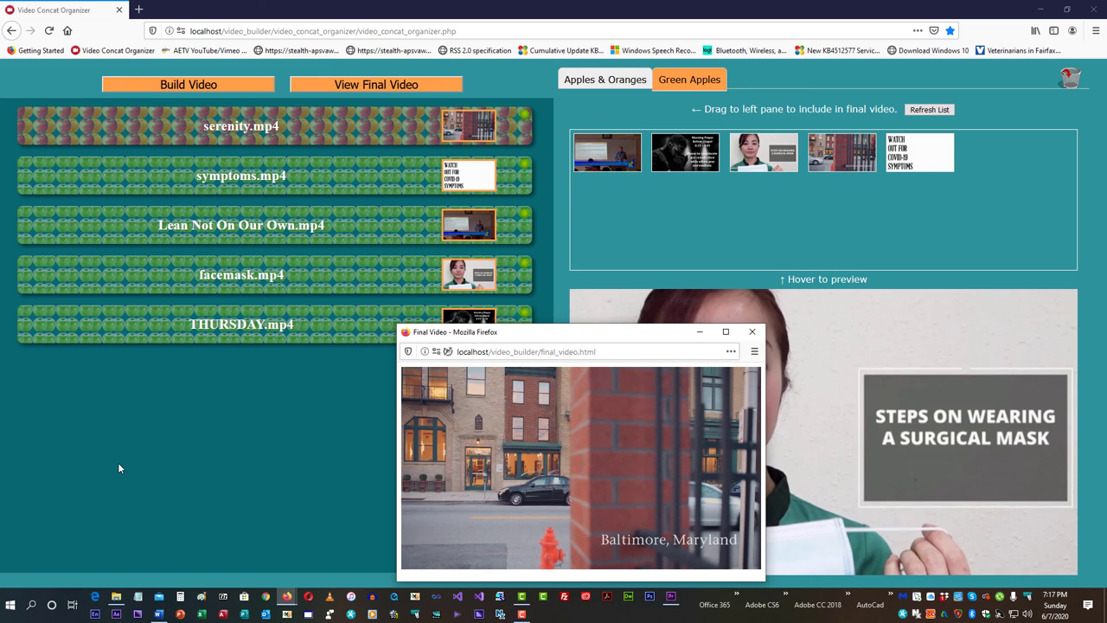
{"action": "left_click_drag", "start_coordinate": [621, 334], "coordinate": [342, 201]}
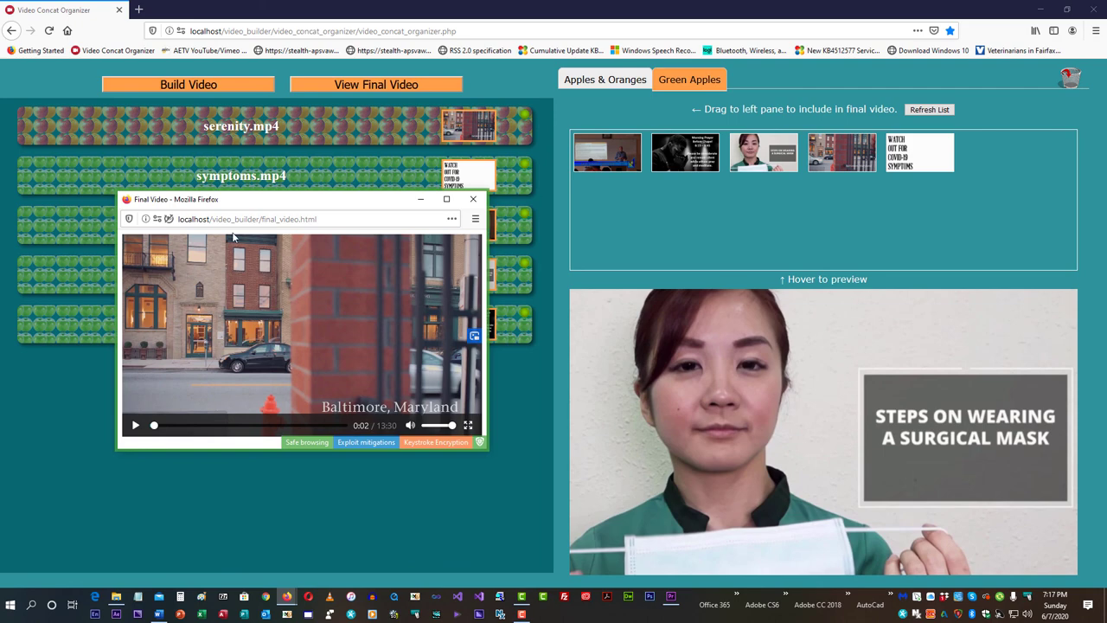
Step: Close the Final Video popup, leaving the serenity-led five-clip list visible
{"action": "left_click", "coordinate": [474, 200]}
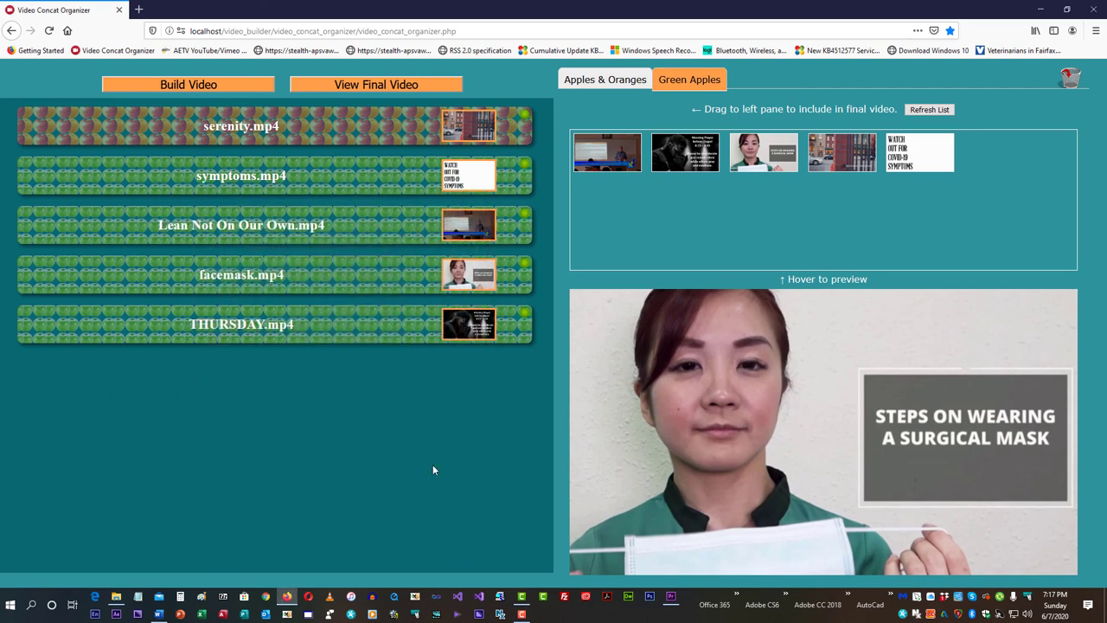
{"action": "mouse_move", "coordinate": [600, 166]}
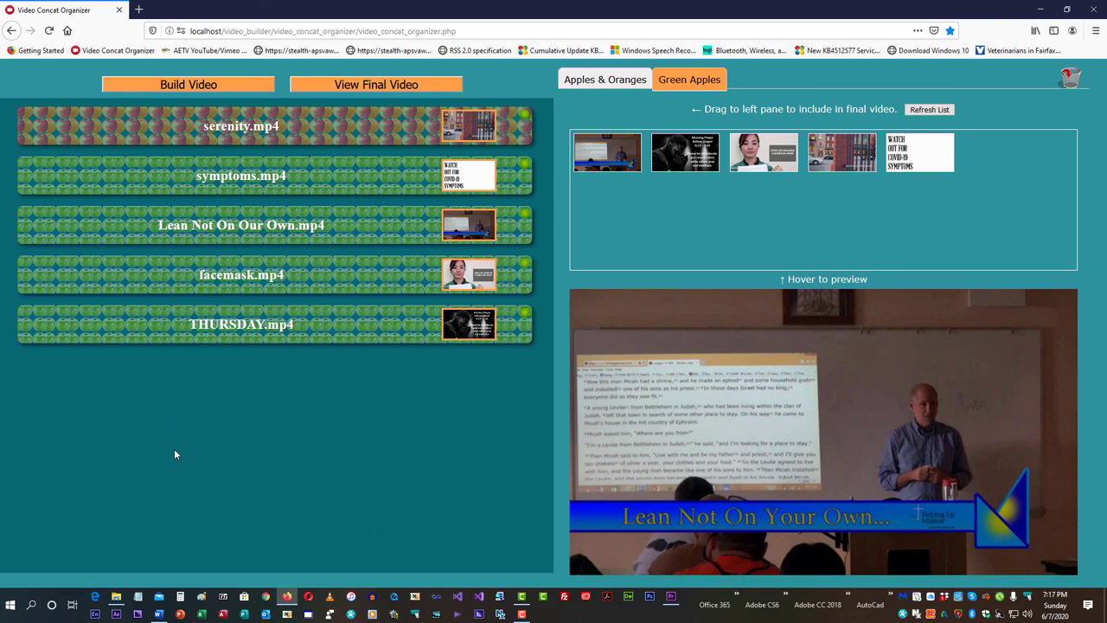